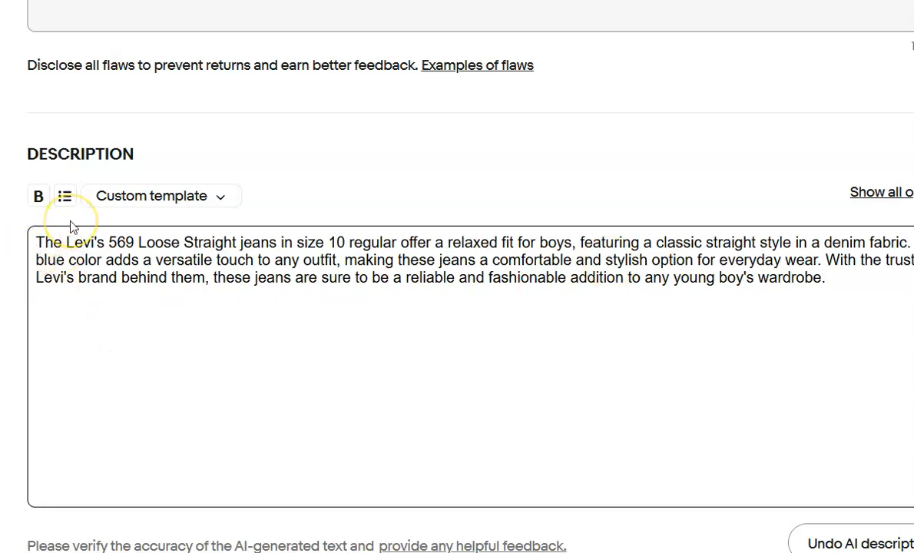
# Paste "Please refer to photos for conditions and measurements." as a line above the AI-generated description of the Levi's 569 jeans.
pyautogui.press('Return')
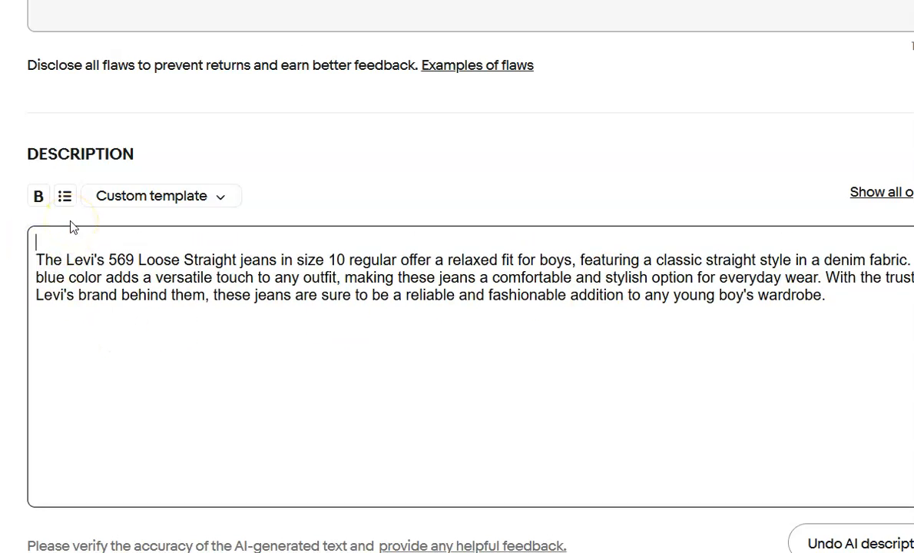
pyautogui.write('Please refer to photos for conditions and measurements.')
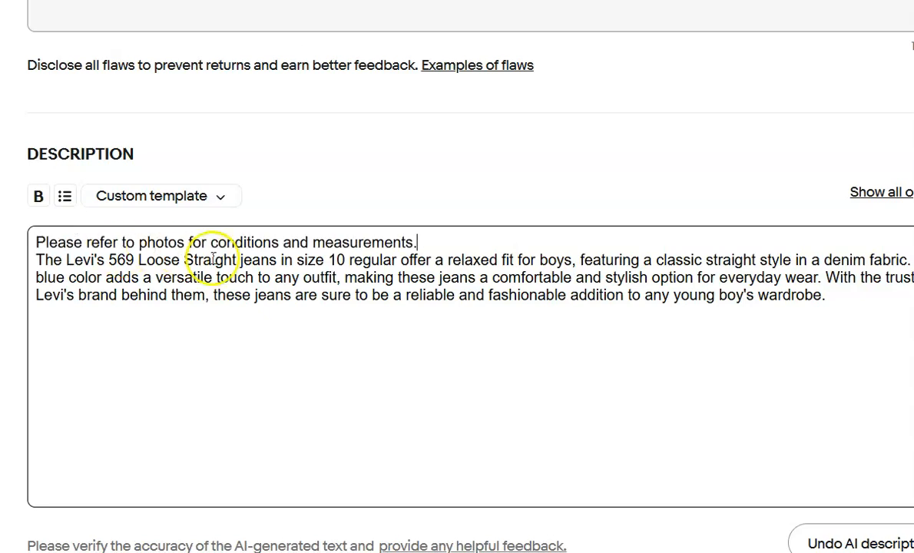
# Change the Levi's 569 listing's shipping policy to Calculated ground advantage.
pyautogui.scroll(-6, 235, 268)
pyautogui.scroll(-7, 234, 274)
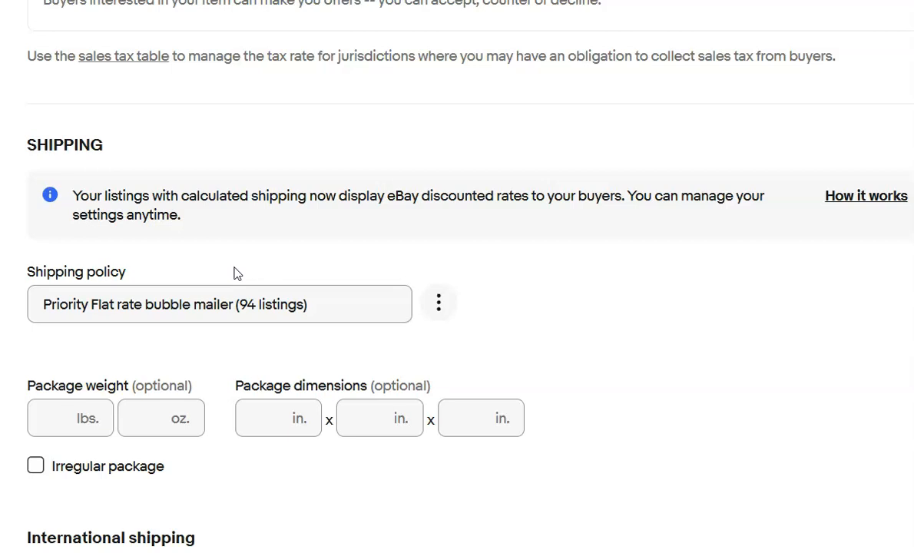
pyautogui.click(313, 305)
pyautogui.click(279, 352)
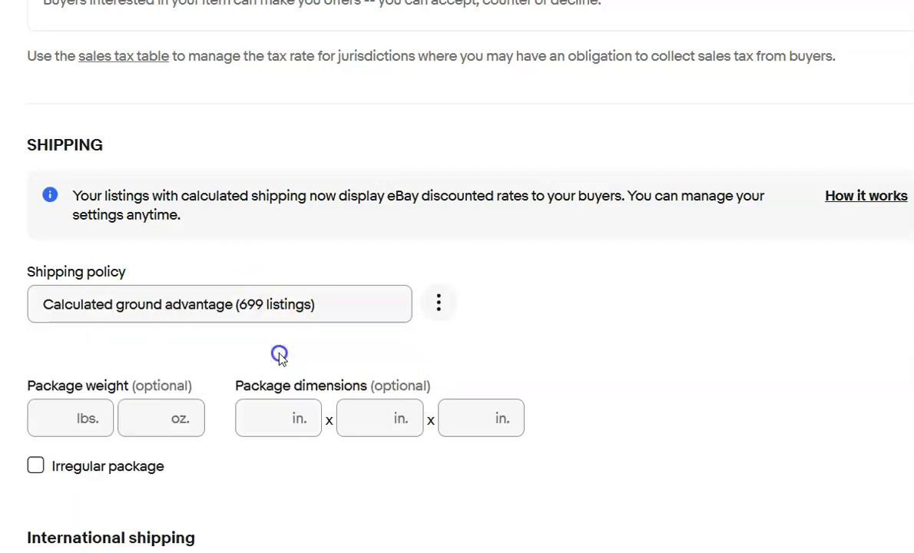
# Set the package weight to 2 lbs and the package dimensions to 13 x 9 x 3 in.
pyautogui.click(58, 414)
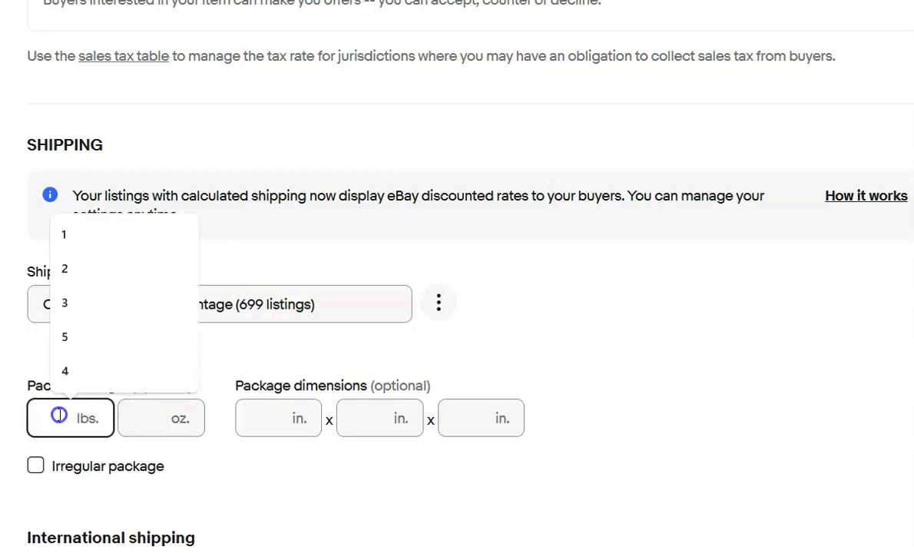
pyautogui.write('2')
pyautogui.press('Tab')
pyautogui.press('Tab')
pyautogui.write('13')
pyautogui.press('Tab')
pyautogui.write('9')
pyautogui.press('Tab')
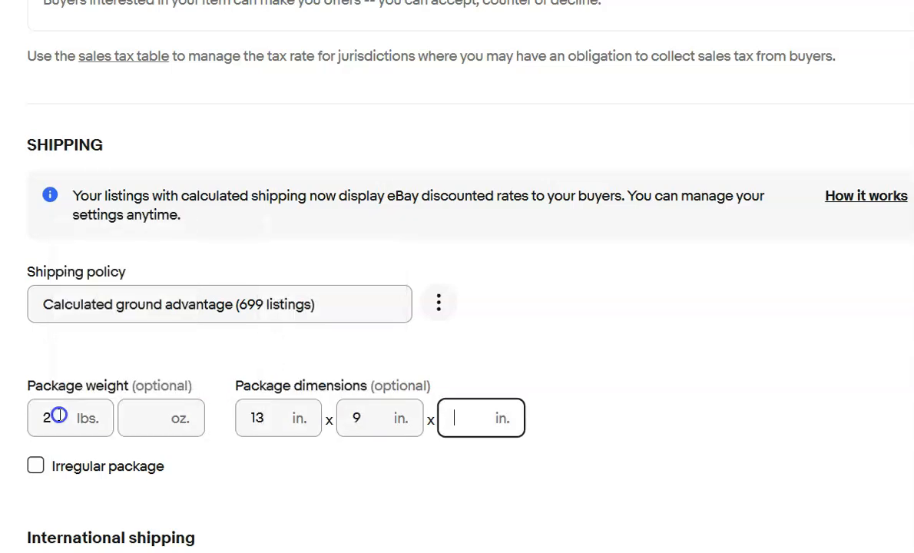
pyautogui.write('3')
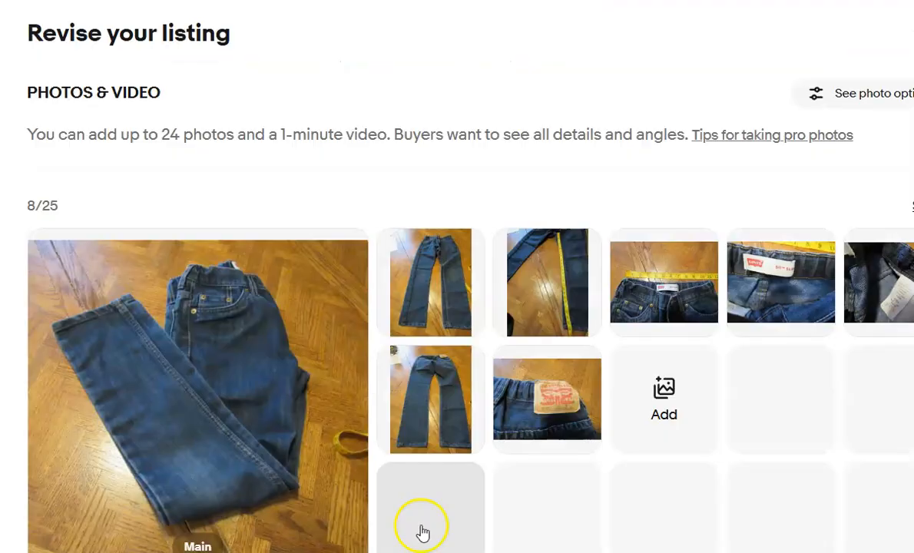
# In the Levi's 511 Slim listing, cut the existing description sentence and generate an AI description in its place.
pyautogui.scroll(-5, 490, 459)
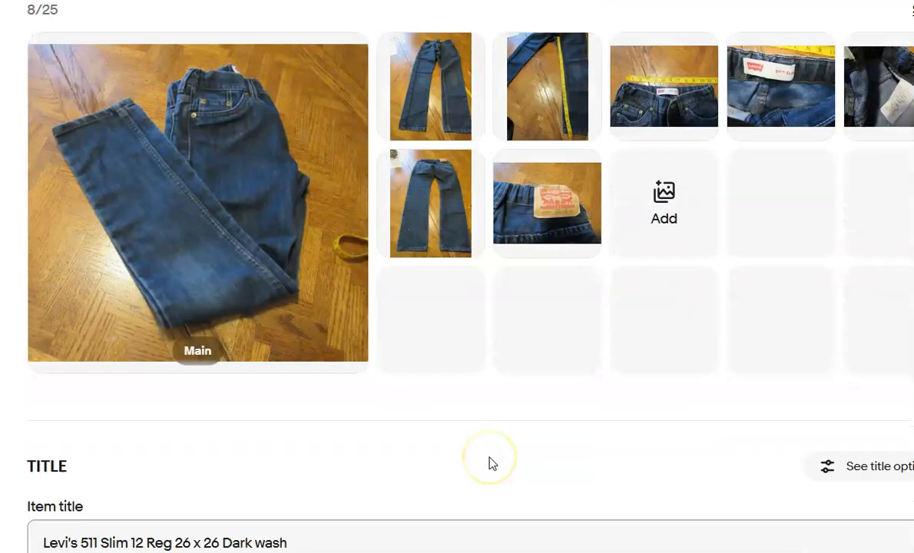
pyautogui.scroll(-8, 491, 462)
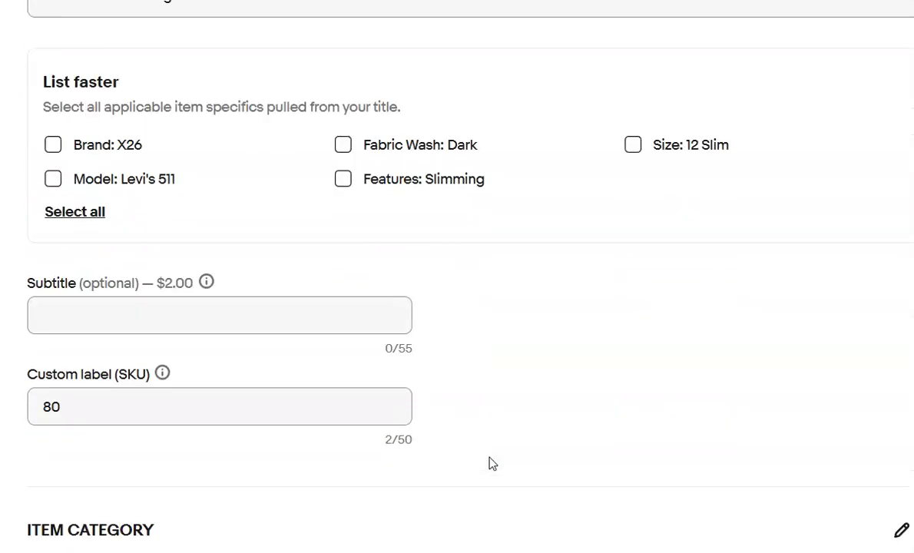
pyautogui.scroll(-8, 491, 463)
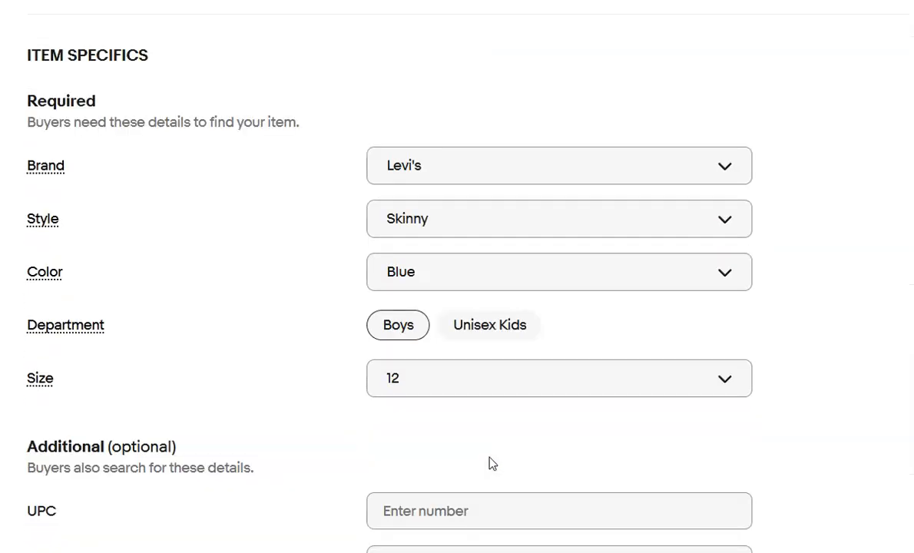
pyautogui.scroll(-9, 491, 462)
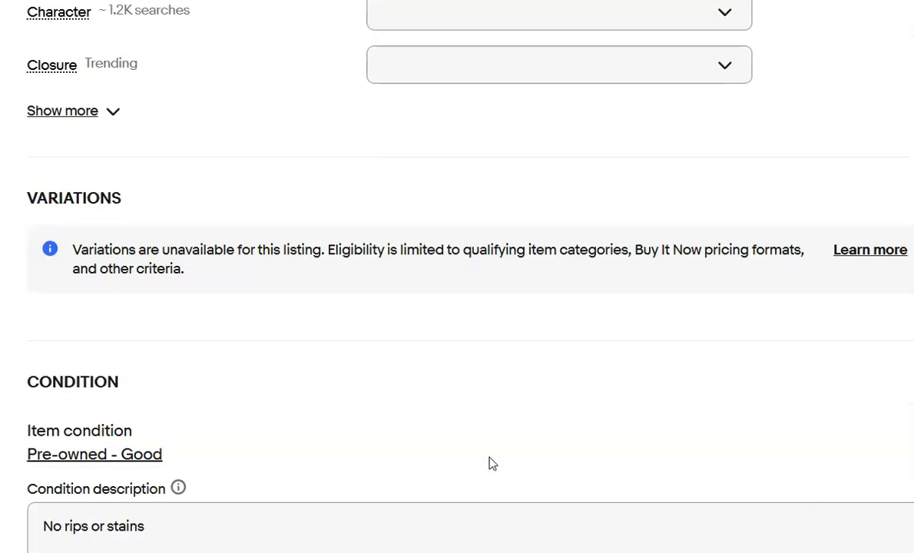
pyautogui.scroll(-3, 492, 462)
pyautogui.moveTo(479, 406); pyautogui.dragTo(38, 402)
pyautogui.hotkey('ctrl', 'c')
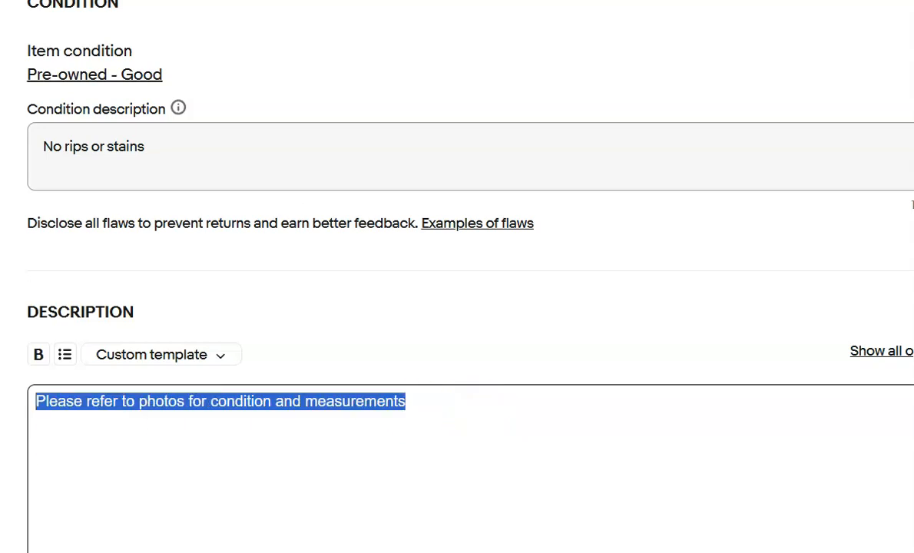
pyautogui.press('BackSpace')
pyautogui.scroll(-3, 236, 473)
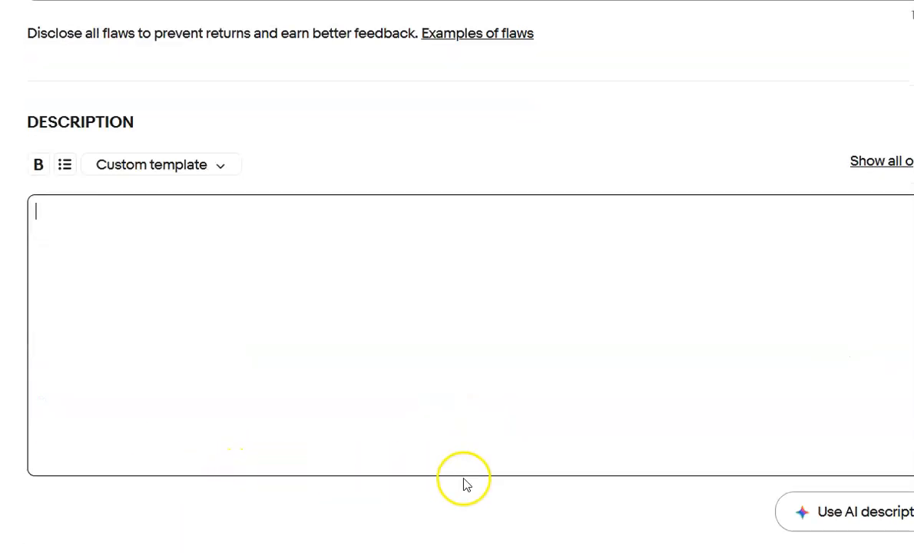
pyautogui.click(834, 513)
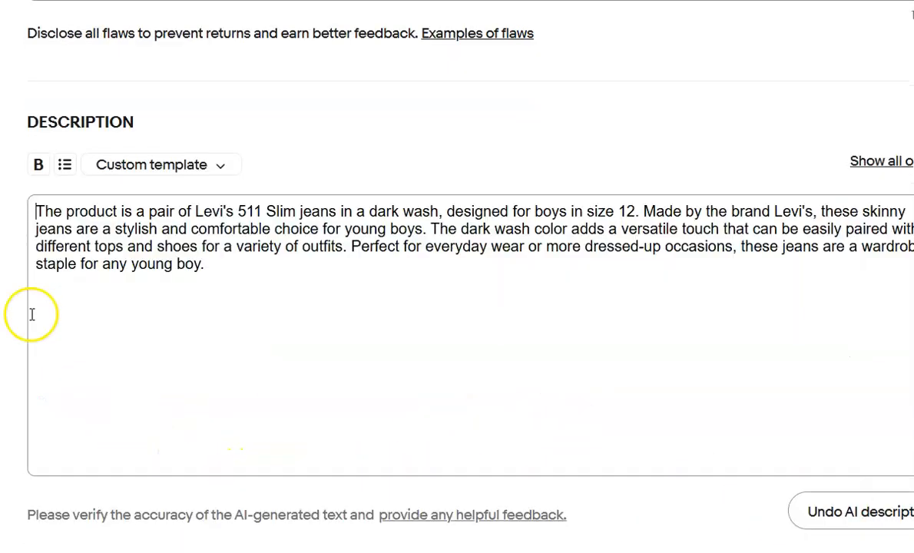
# Paste "Please refer to photos for condition and measurements" as a line above the generated Levi's 511 description.
pyautogui.press('Return')
pyautogui.press('Up')
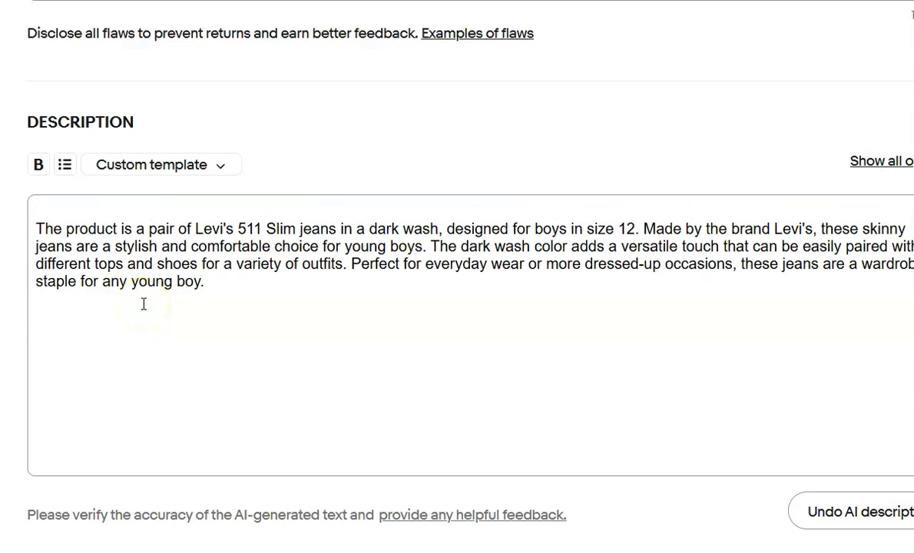
pyautogui.hotkey('ctrl', 'v')
# Switch the Levi's 511 listing's shipping policy to Calculated ground advantage.
pyautogui.scroll(-7, 218, 320)
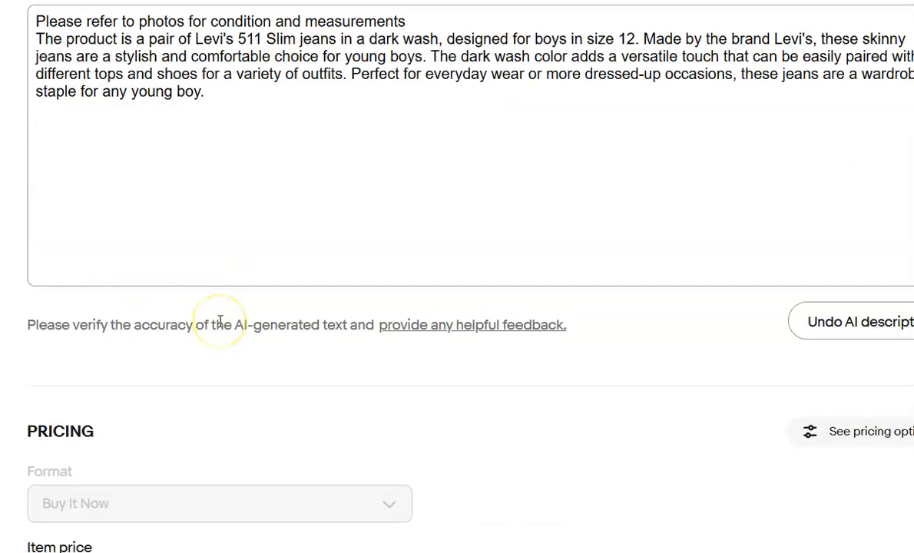
pyautogui.scroll(-5, 218, 322)
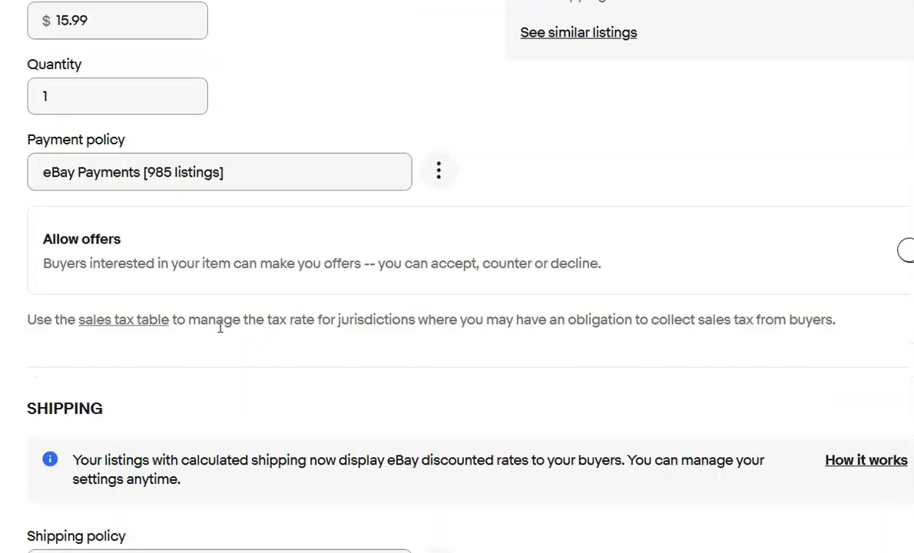
pyautogui.click(326, 376)
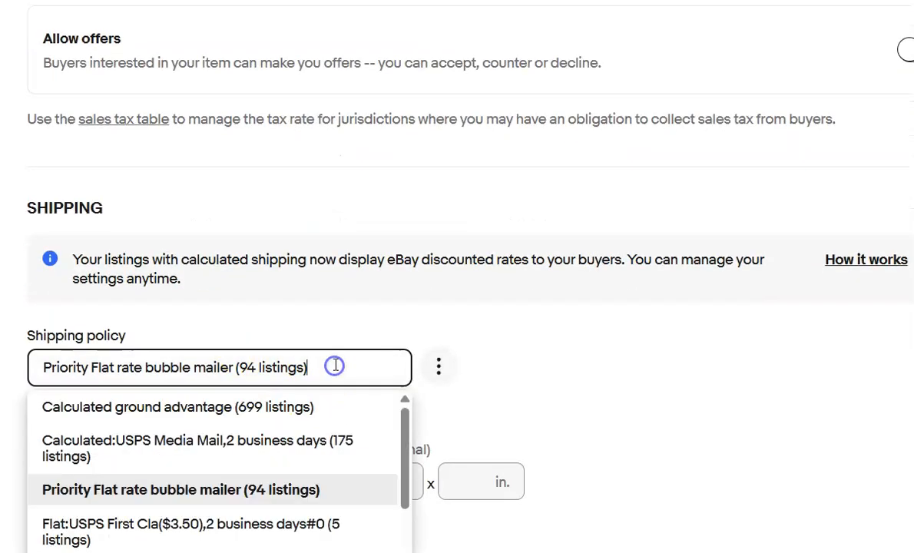
pyautogui.click(289, 405)
# Set the package weight to 2 lbs and the package dimensions to 15 x 13 x 4 in.
pyautogui.click(62, 480)
pyautogui.write('2')
pyautogui.press('Tab')
pyautogui.write('15')
pyautogui.press('Tab')
pyautogui.write('13')
pyautogui.press('Tab')
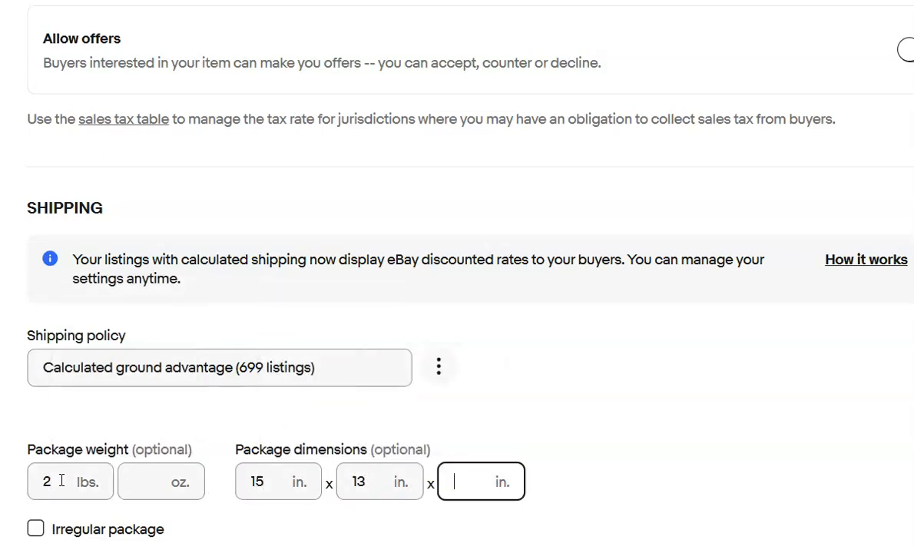
pyautogui.write('4')
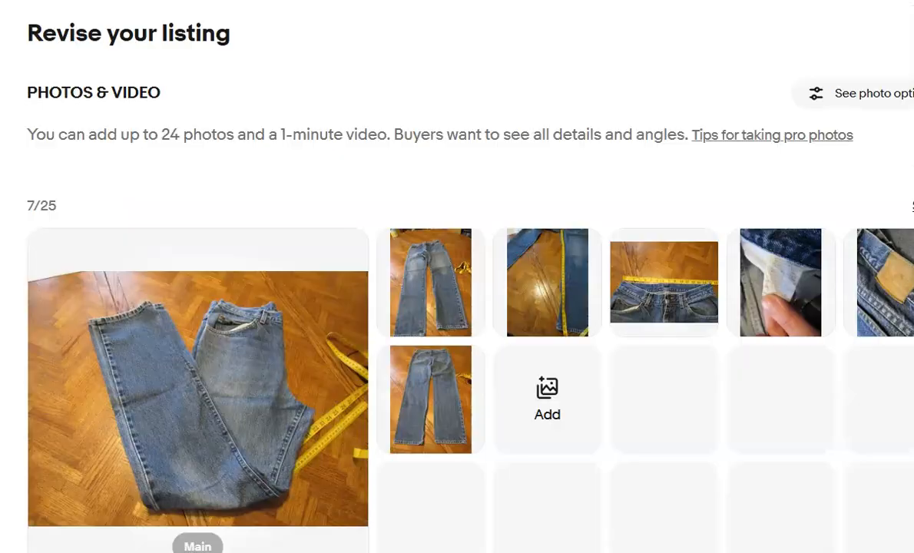
# In the Lee men's jeans listing, cut the whole existing description and generate an AI description in its place.
pyautogui.scroll(-10, 457, 276)
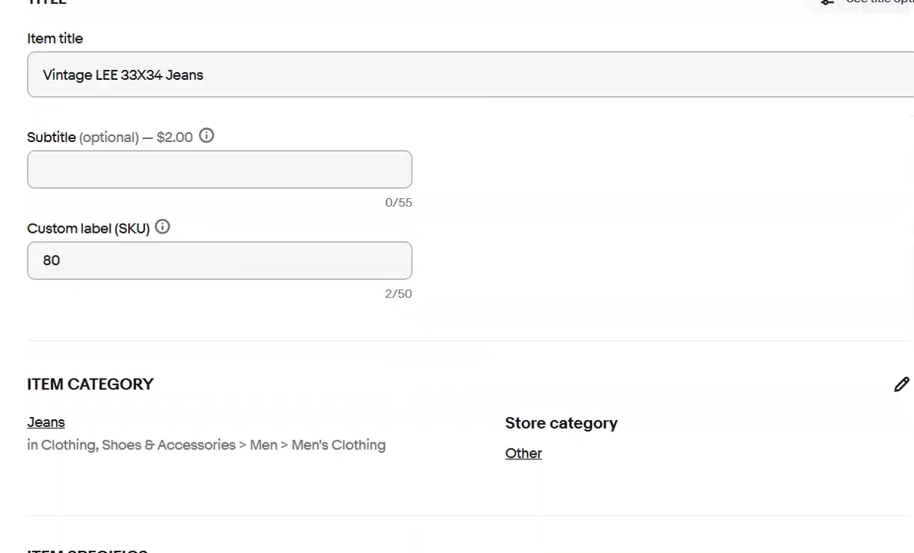
pyautogui.scroll(-10, 457, 276)
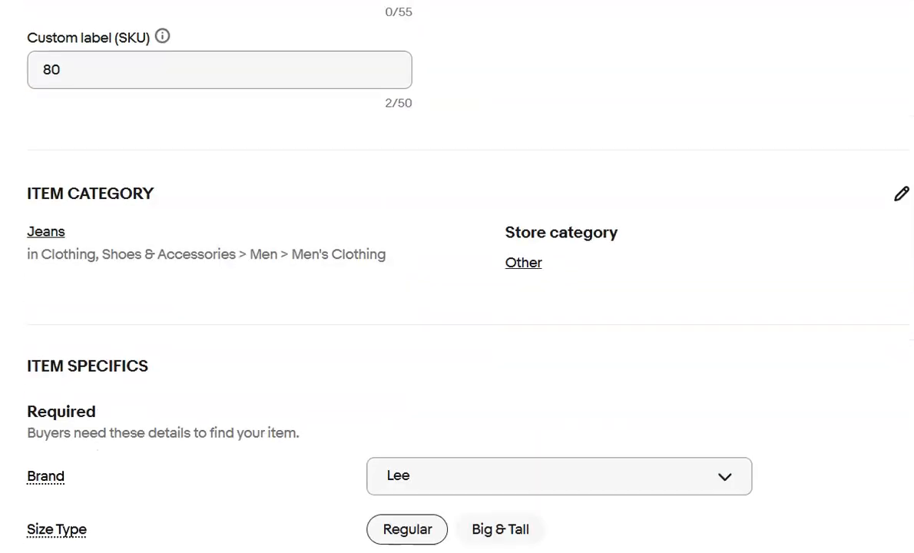
pyautogui.scroll(-10, 514, 367)
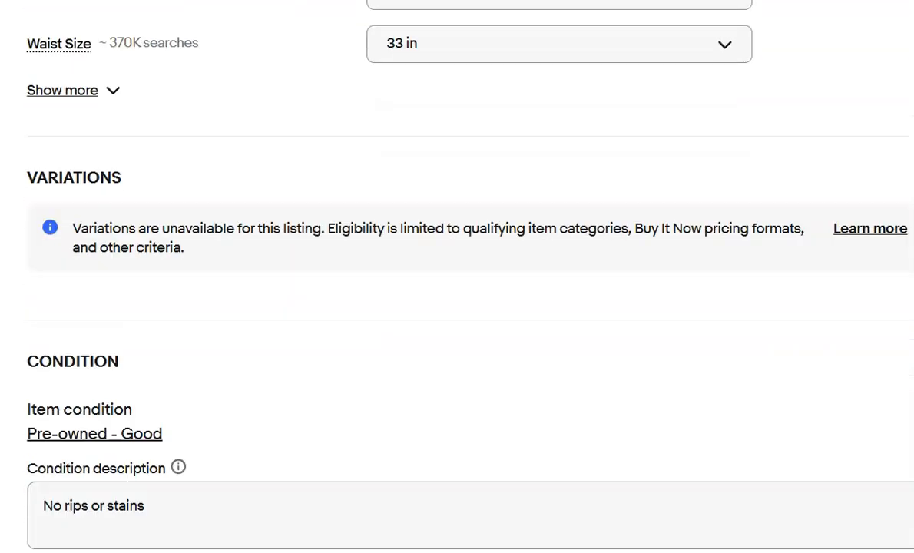
pyautogui.click(515, 367)
pyautogui.hotkey('ctrl', 'a')
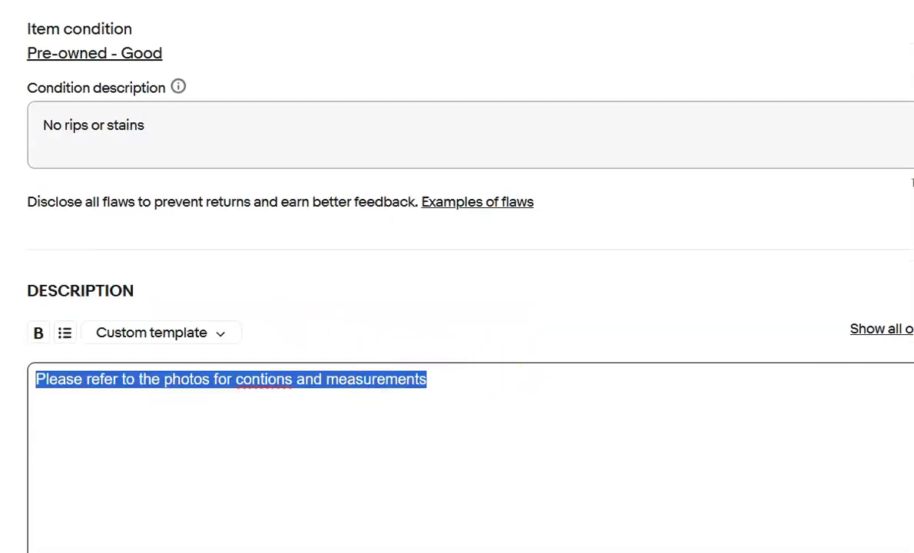
pyautogui.press('BackSpace')
pyautogui.scroll(-2, 223, 431)
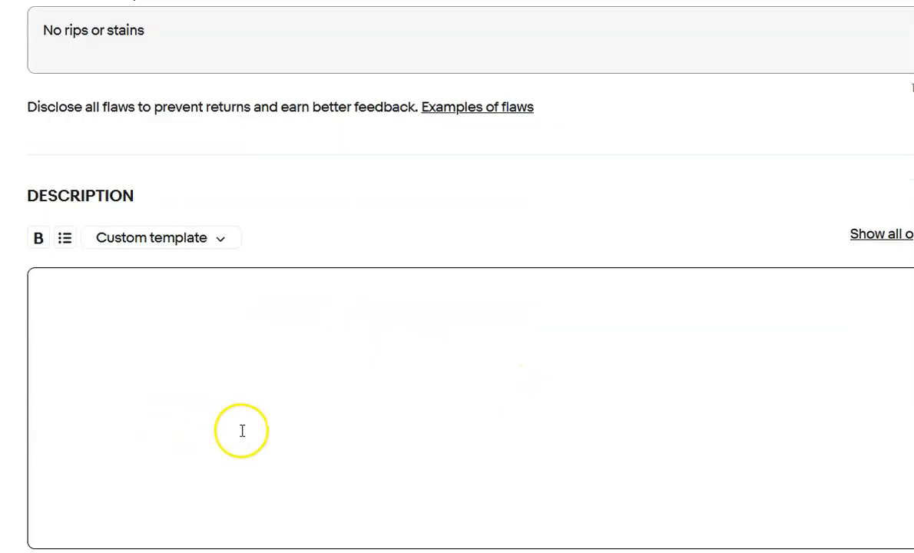
pyautogui.scroll(-3, 626, 483)
pyautogui.click(850, 386)
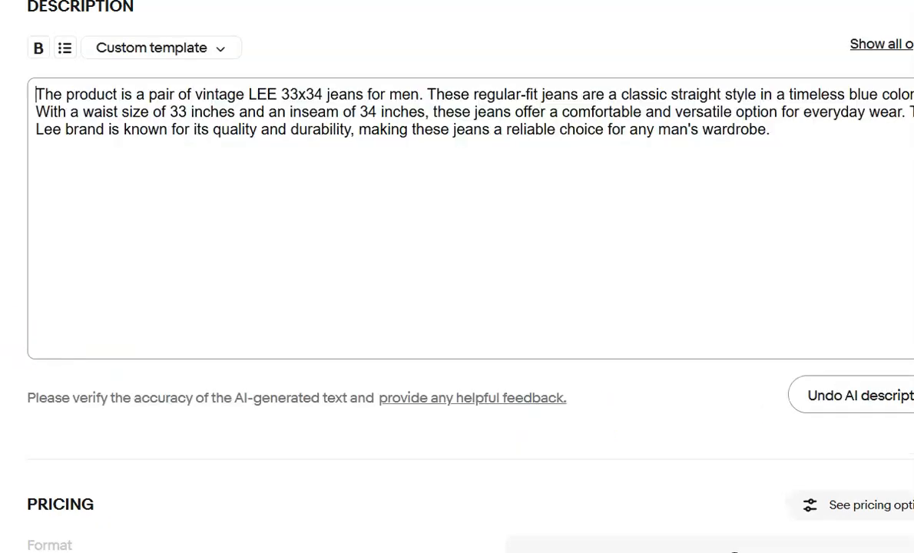
# Add the line "Please refer to the photos for conditions and measurements" above the generated Lee description, correcting the misspelled "contions".
pyautogui.press('Return')
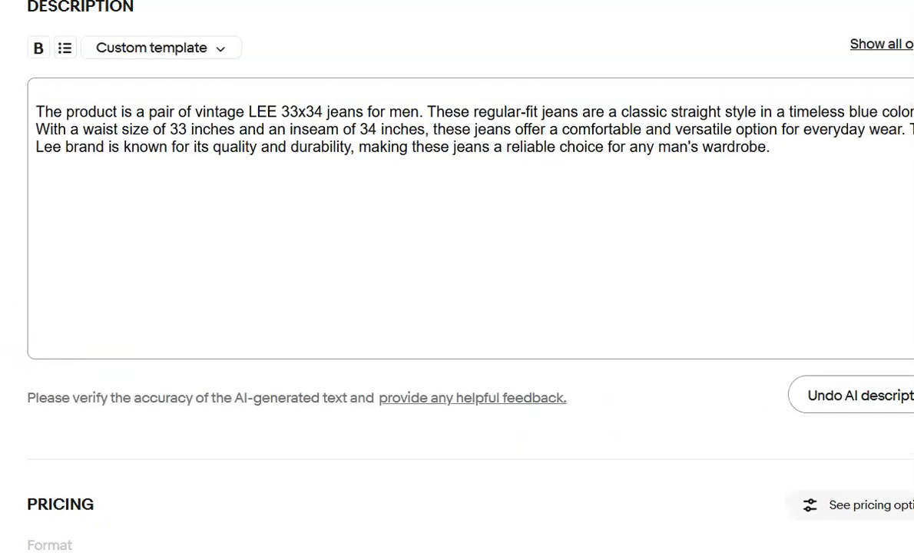
pyautogui.write('Please refer to the photos for contions and measurements')
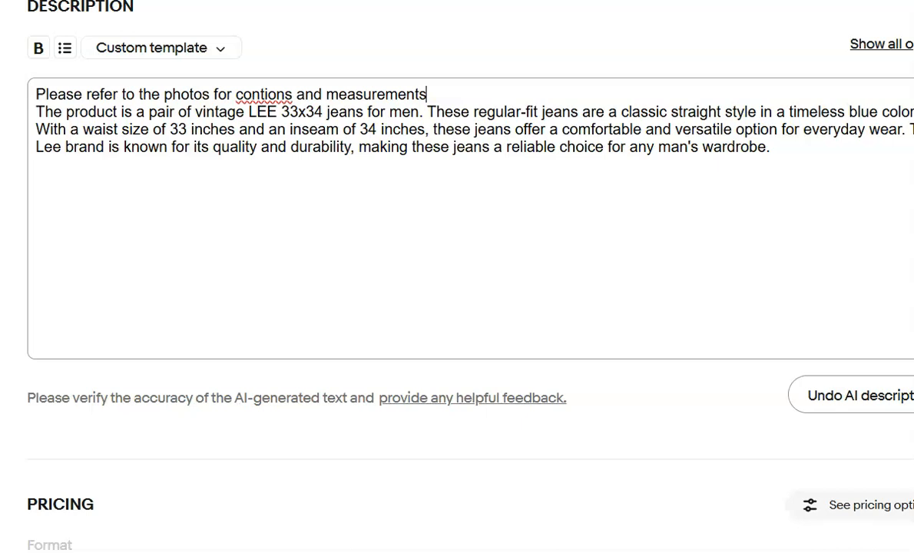
pyautogui.rightClick(244, 93)
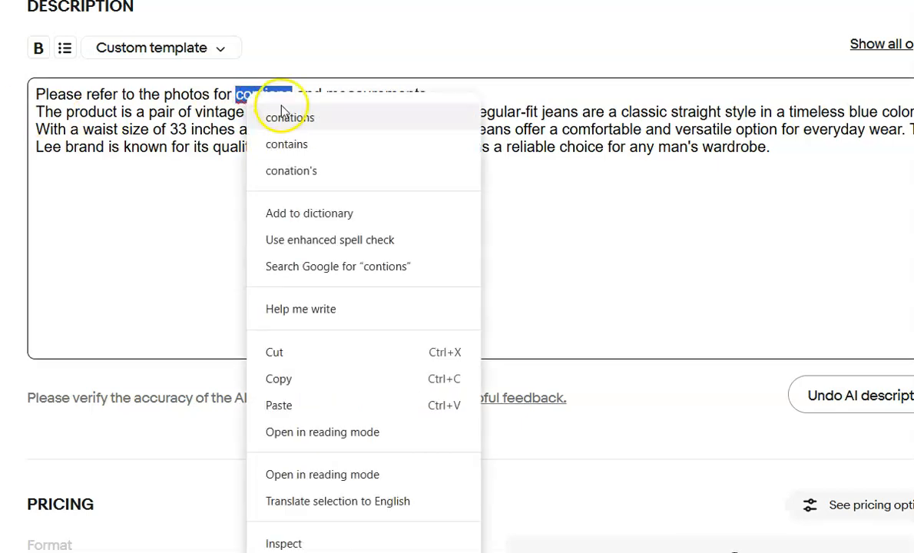
pyautogui.click(220, 111)
pyautogui.write('di')
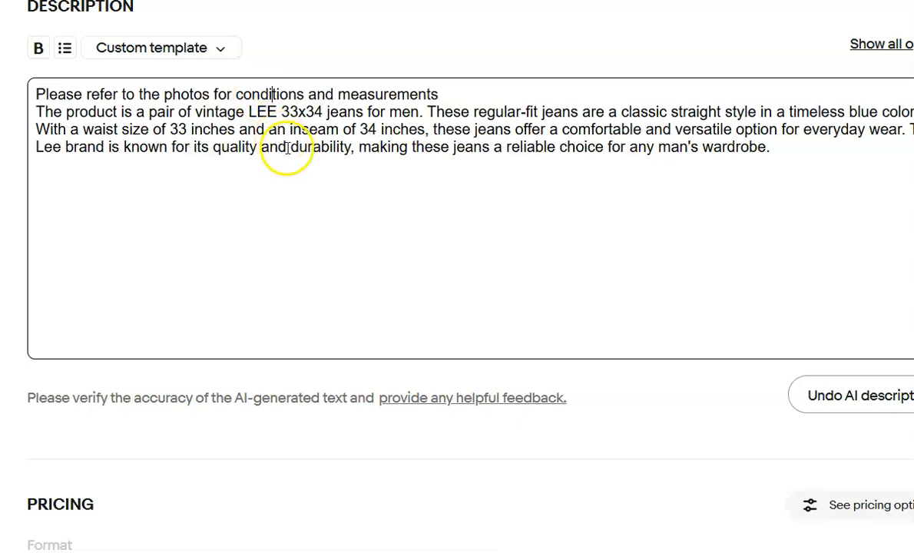
pyautogui.click(311, 93)
pyautogui.click(308, 100)
# Choose Calculated ground advantage as the Lee listing's shipping policy.
pyautogui.scroll(-8, 317, 158)
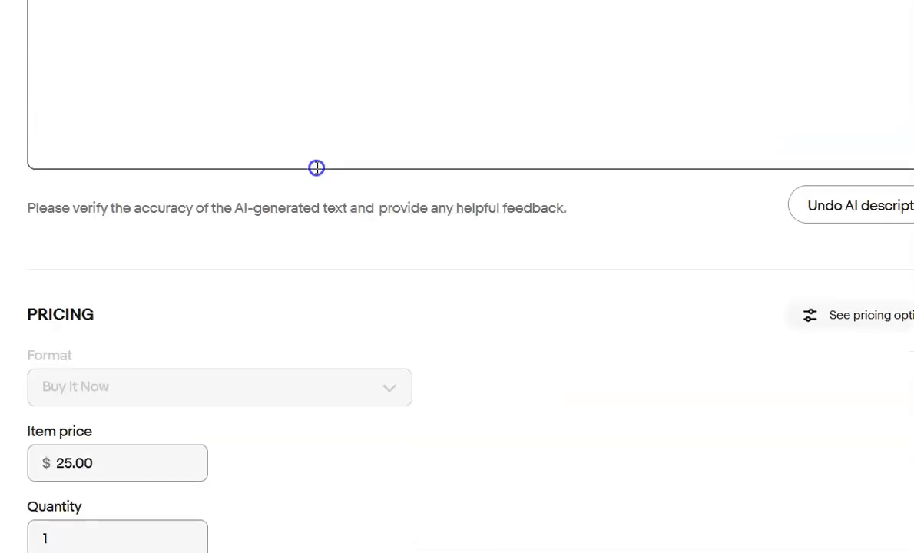
pyautogui.scroll(-6, 317, 169)
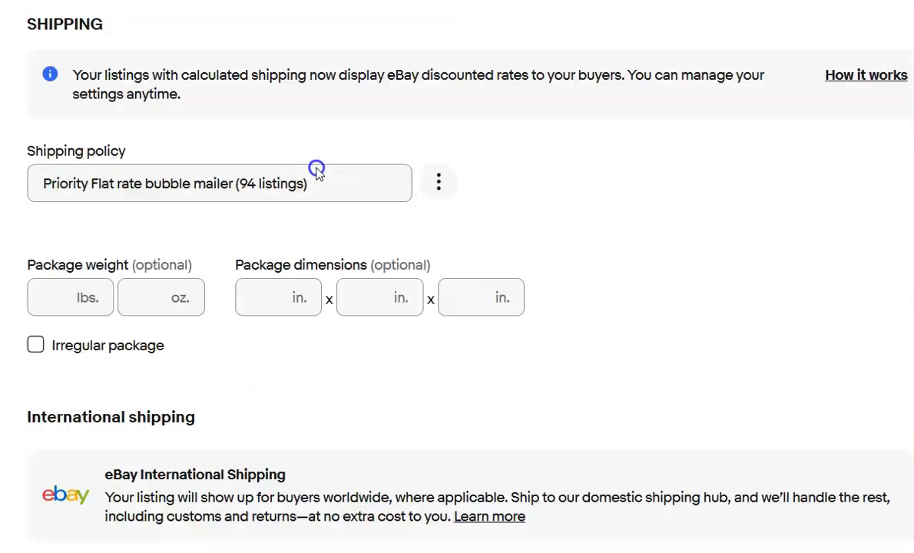
pyautogui.click(343, 153)
pyautogui.click(271, 195)
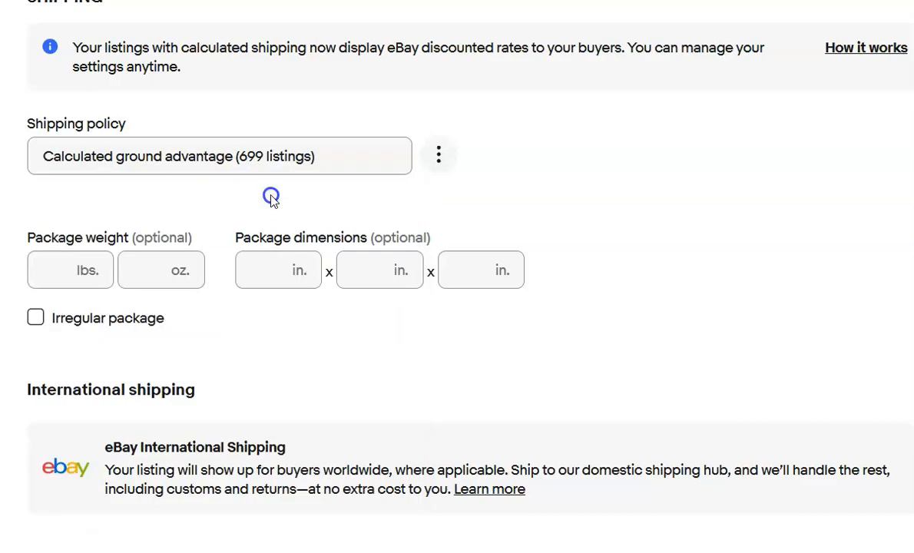
# Set the Lee listing's package weight to 2 lbs and its package dimensions to 15 x 13 x 4 in.
pyautogui.click(66, 279)
pyautogui.write('2')
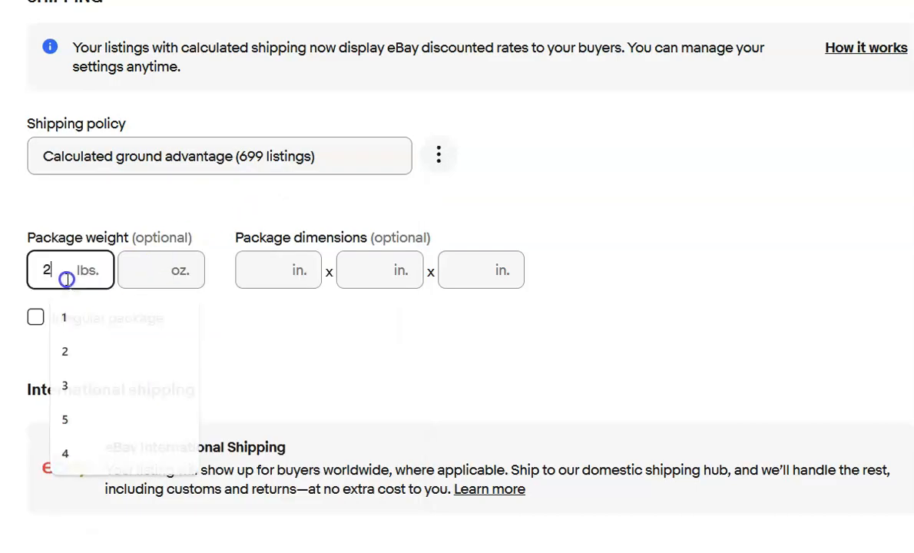
pyautogui.press('Tab')
pyautogui.press('Tab')
pyautogui.write('15')
pyautogui.press('Tab')
pyautogui.write('13')
pyautogui.press('Tab')
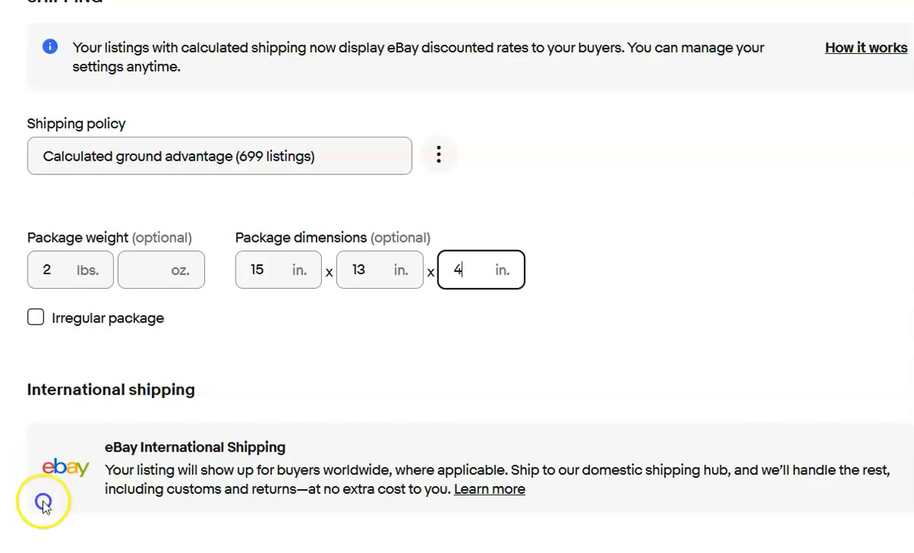
pyautogui.write('4')
pyautogui.press('Tab')
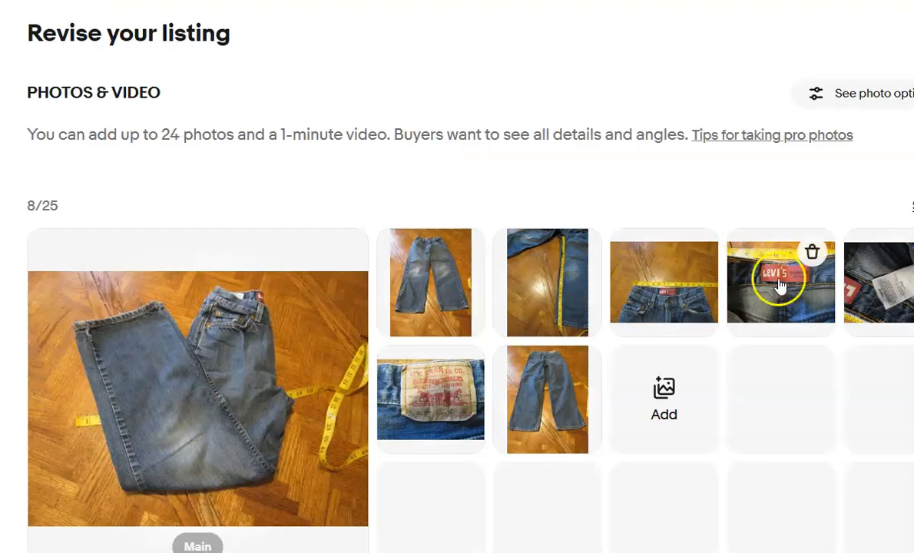
# In the Levi's 550 Relaxed Fit 12 Reg listing, delete the existing description and generate an AI description in its place.
pyautogui.scroll(-4, 718, 265)
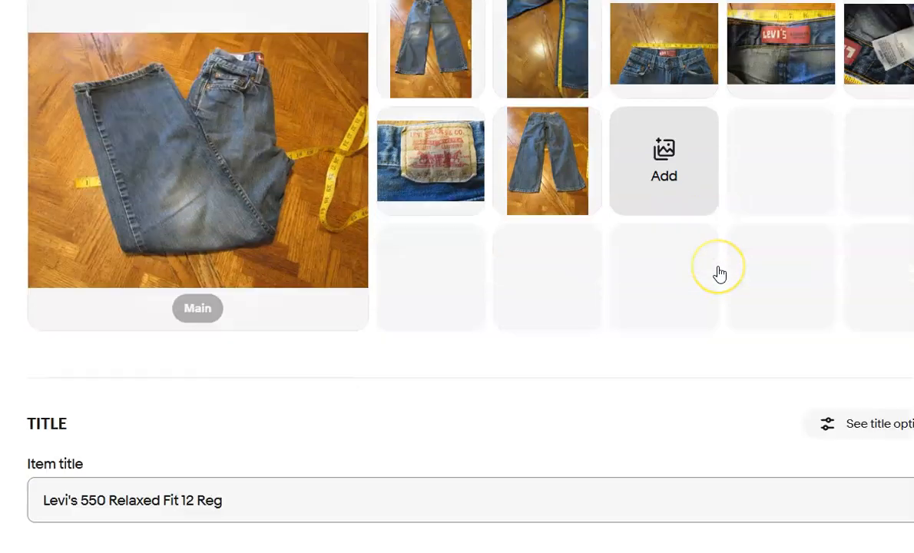
pyautogui.scroll(-8, 719, 274)
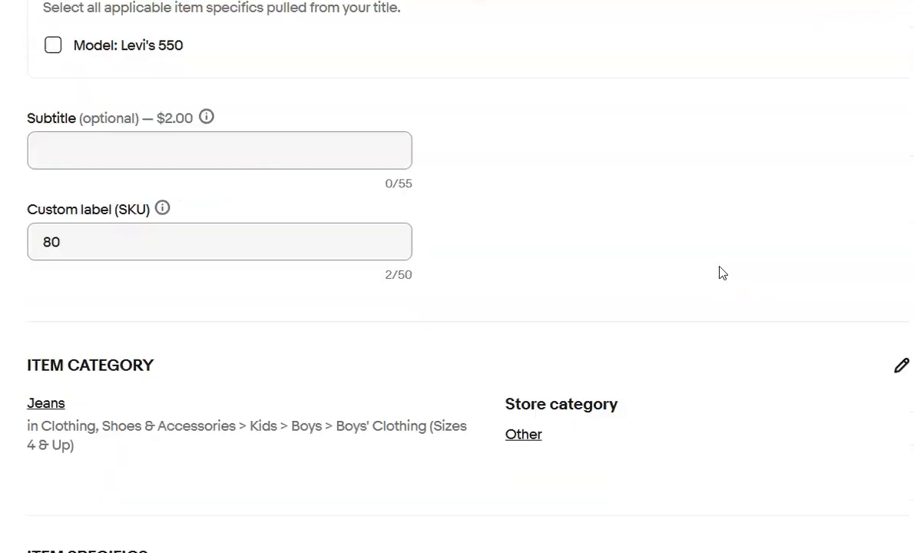
pyautogui.scroll(-9, 722, 273)
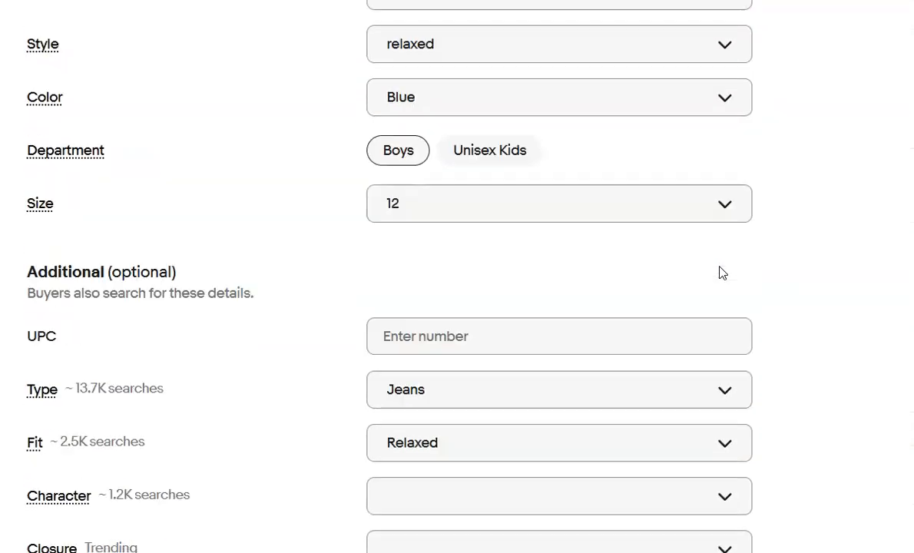
pyautogui.scroll(-5, 722, 272)
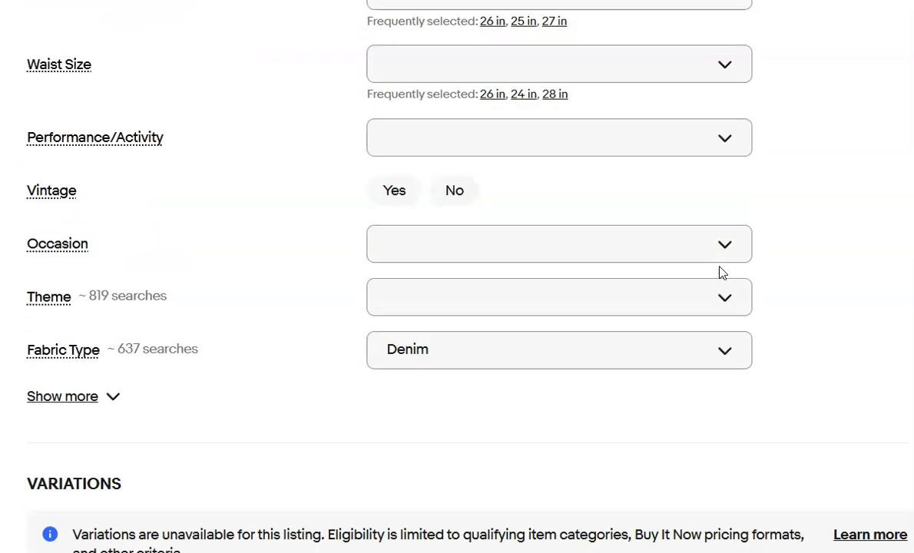
pyautogui.scroll(-8, 722, 272)
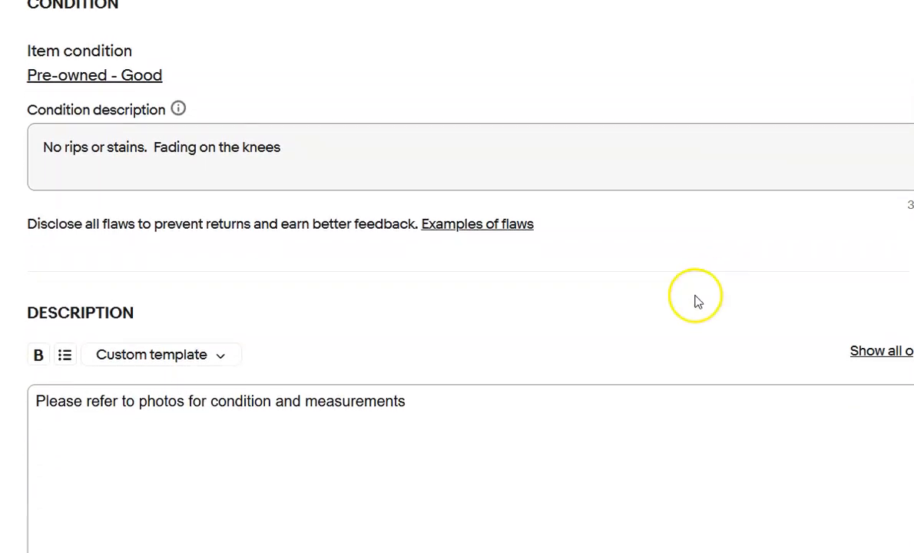
pyautogui.moveTo(407, 401); pyautogui.dragTo(36, 401)
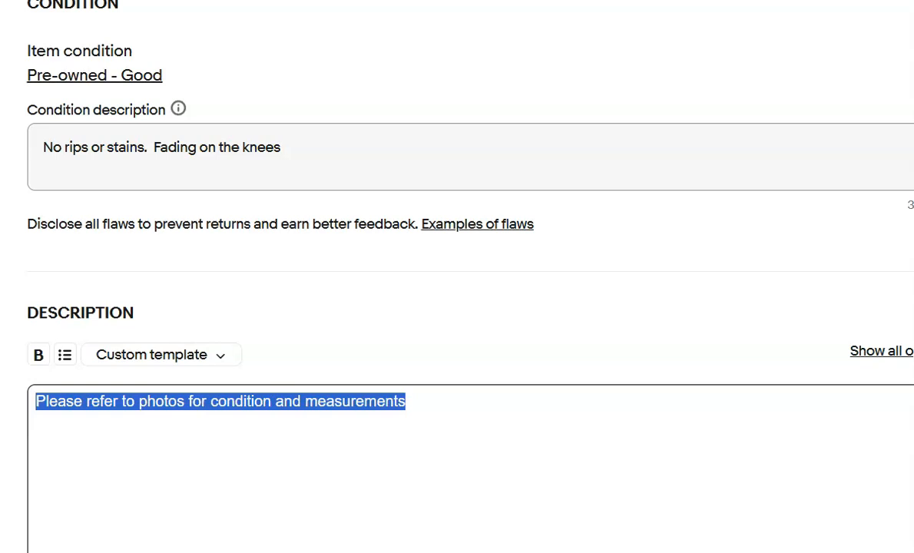
pyautogui.press('BackSpace')
pyautogui.scroll(-4, 230, 401)
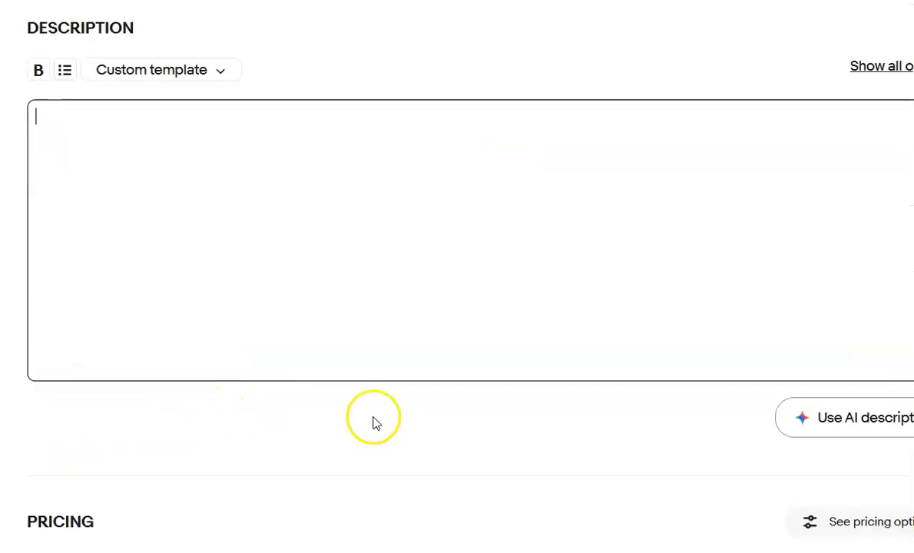
pyautogui.click(860, 424)
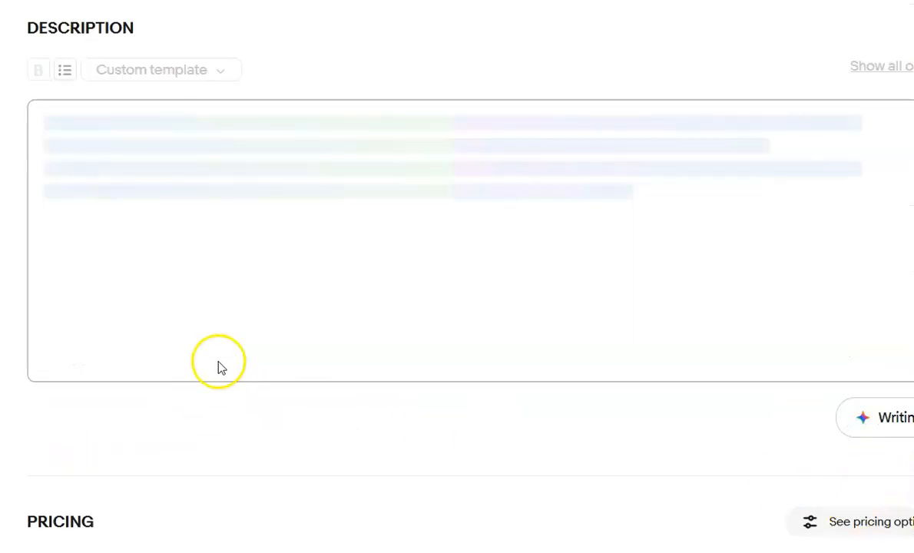
# Add the line "Please refer to photos for condition and measurements" above the generated Levi's description.
pyautogui.press('Return')
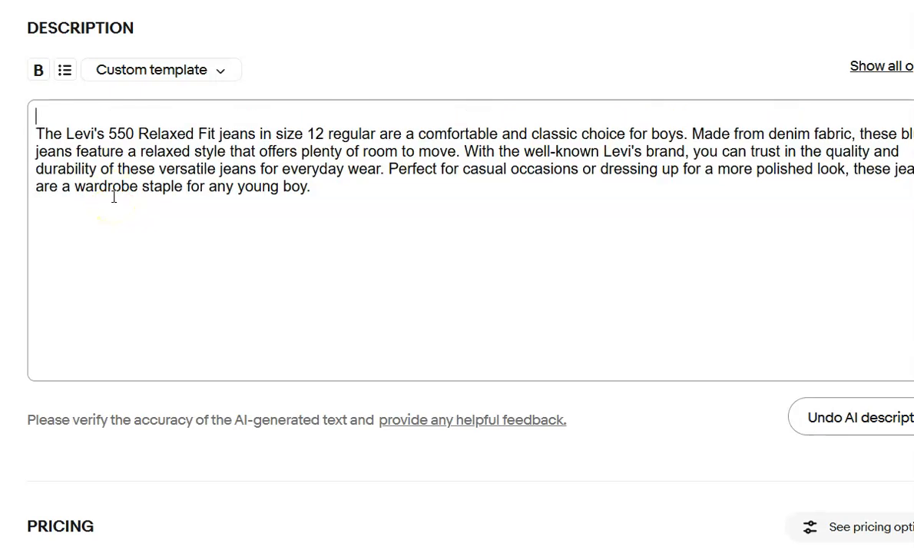
pyautogui.press('Up')
pyautogui.write('Please refer to photos for condition and measurements')
# Choose Calculated ground advantage as the Levi's listing's shipping policy.
pyautogui.scroll(-5, 143, 184)
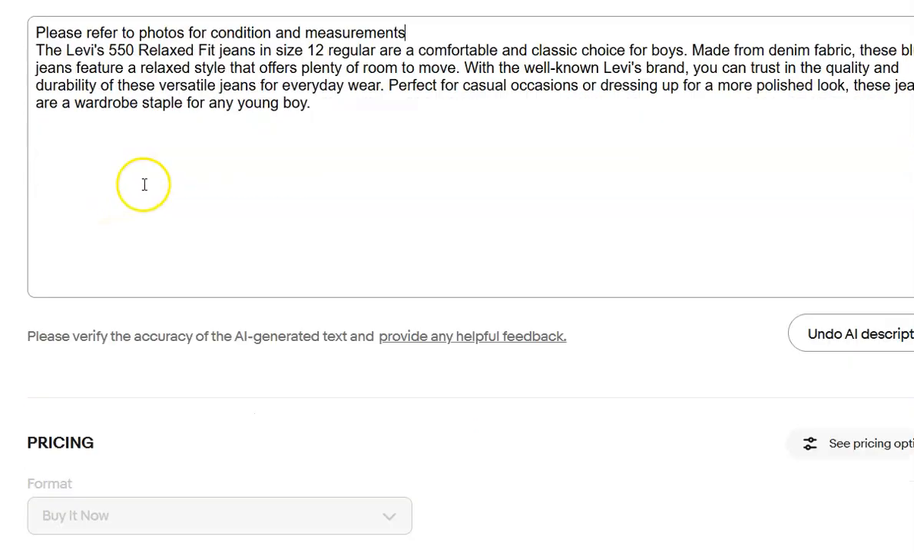
pyautogui.scroll(-1, 195, 170)
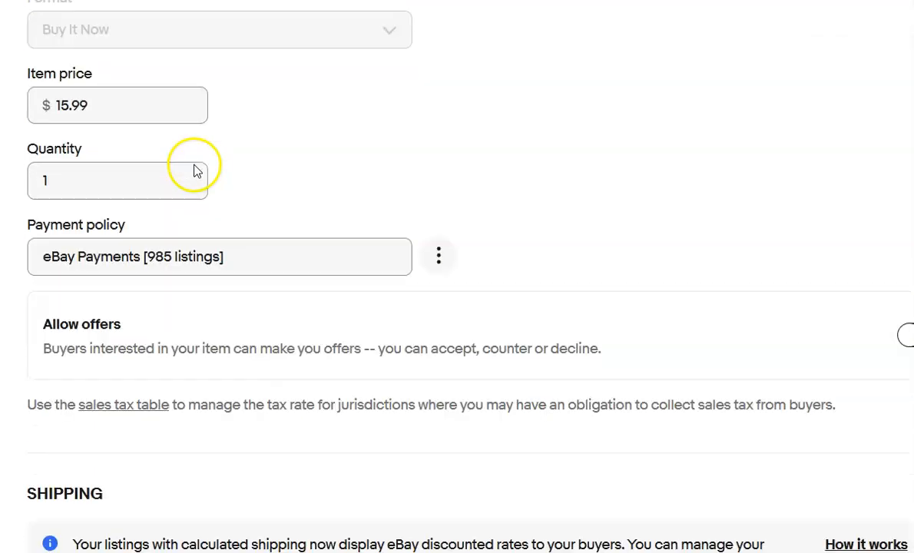
pyautogui.scroll(-4, 194, 170)
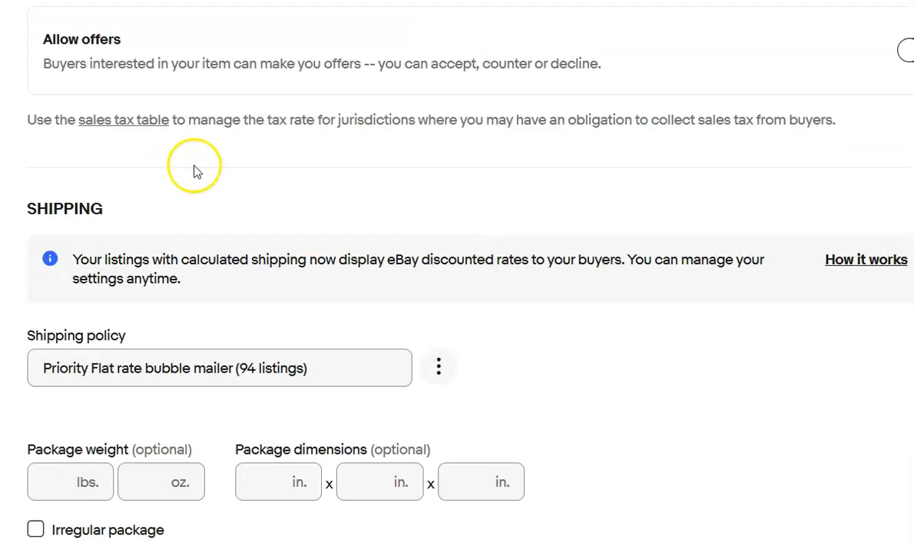
pyautogui.click(320, 368)
pyautogui.click(294, 405)
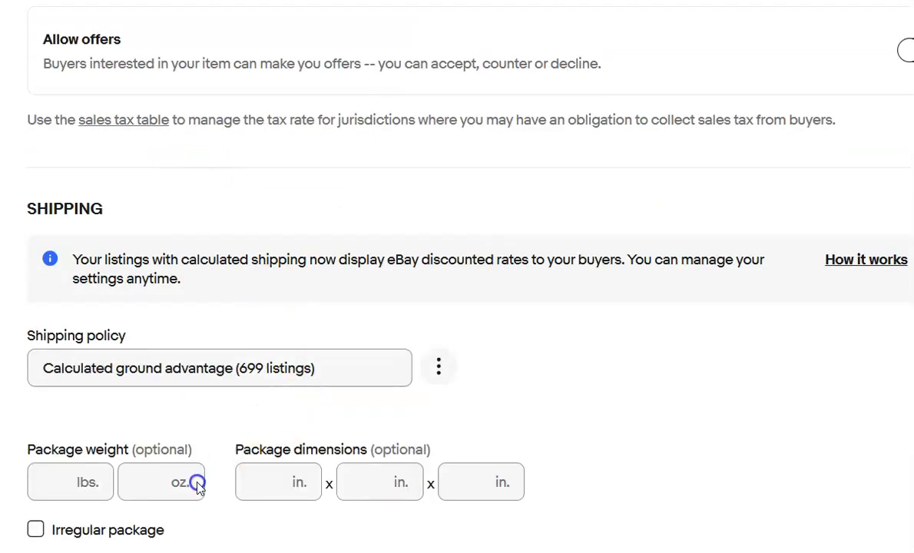
# Set the Levi's listing's package weight to 1 lb and its package dimensions to 13 x 9 x 3 in.
pyautogui.click(53, 488)
pyautogui.write('1')
pyautogui.press('Tab')
pyautogui.write('13')
pyautogui.press('Tab')
pyautogui.write('1')
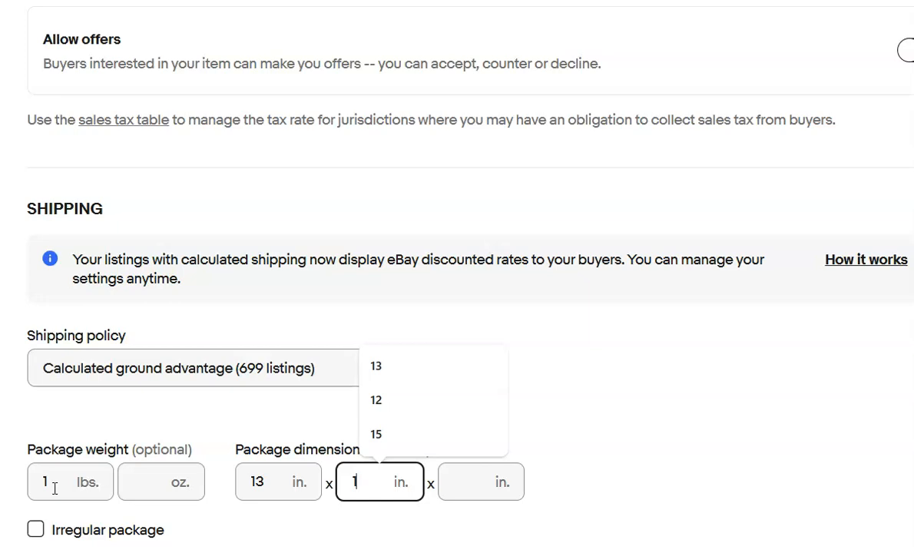
pyautogui.press('BackSpace')
pyautogui.press('Tab')
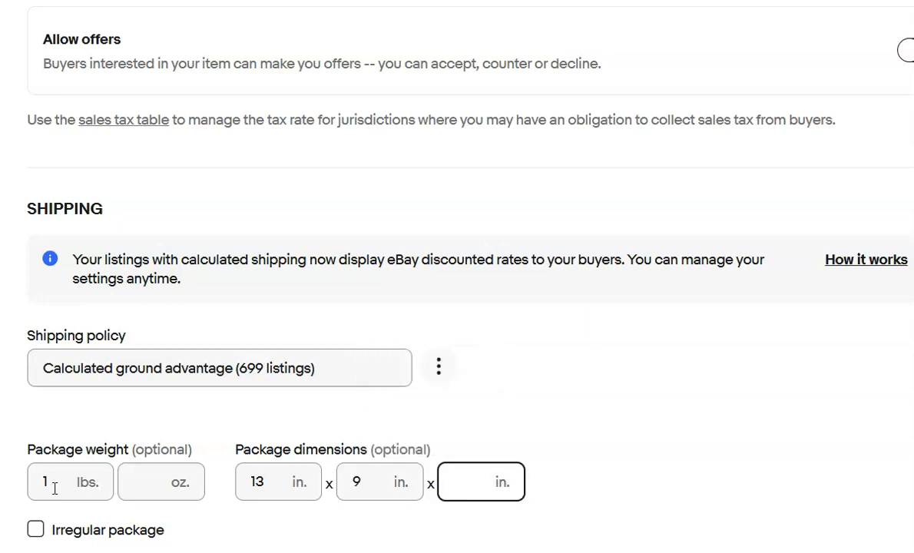
pyautogui.write('3')
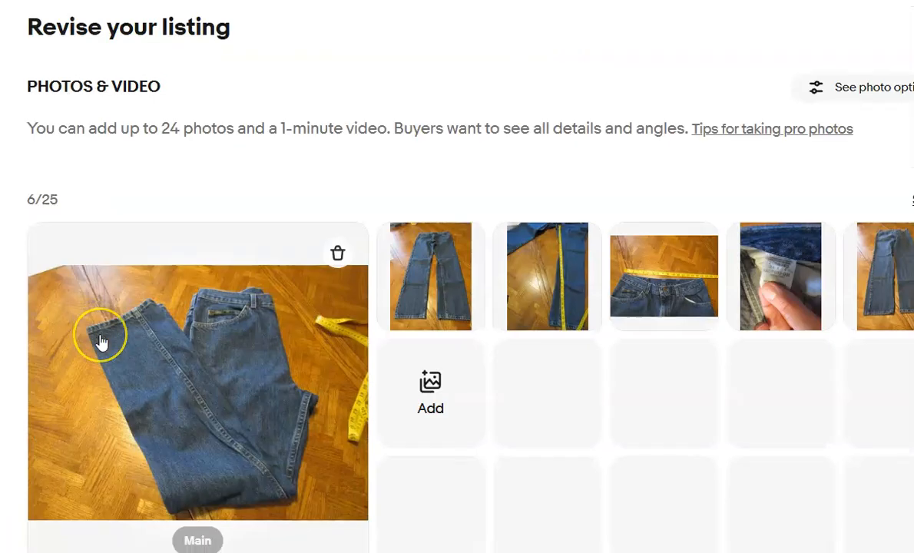
pyautogui.scroll(-8, 100, 338)
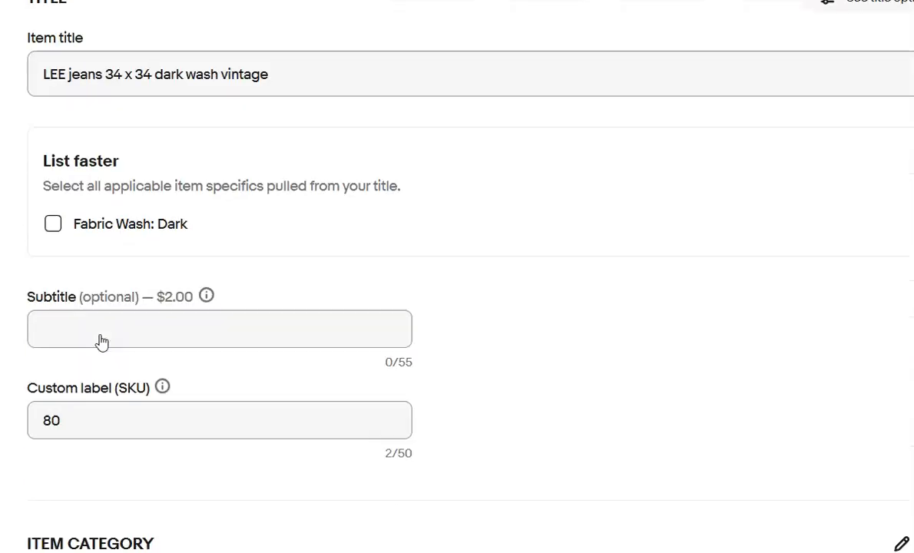
# In the Lee men's size 34 straight jeans listing, delete the existing description and generate an AI description in its place.
pyautogui.scroll(-5, 102, 342)
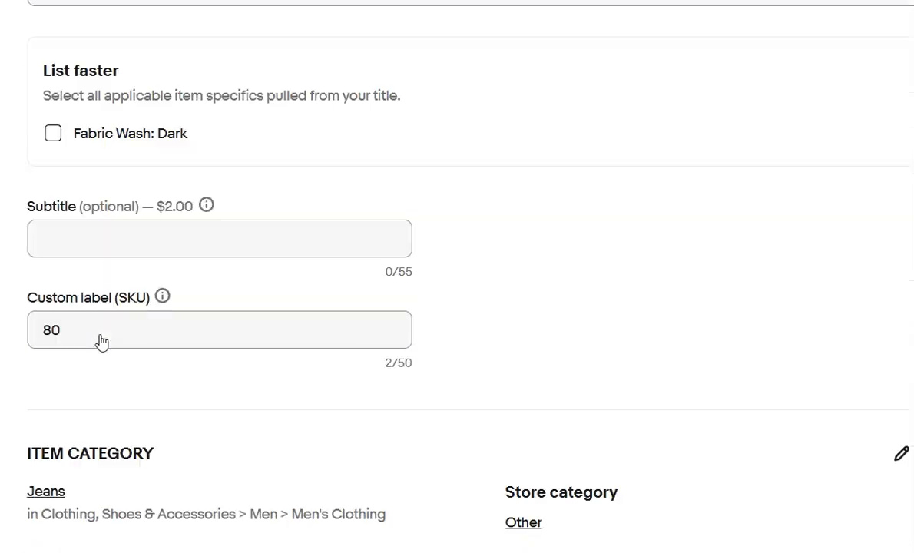
pyautogui.scroll(-3, 102, 341)
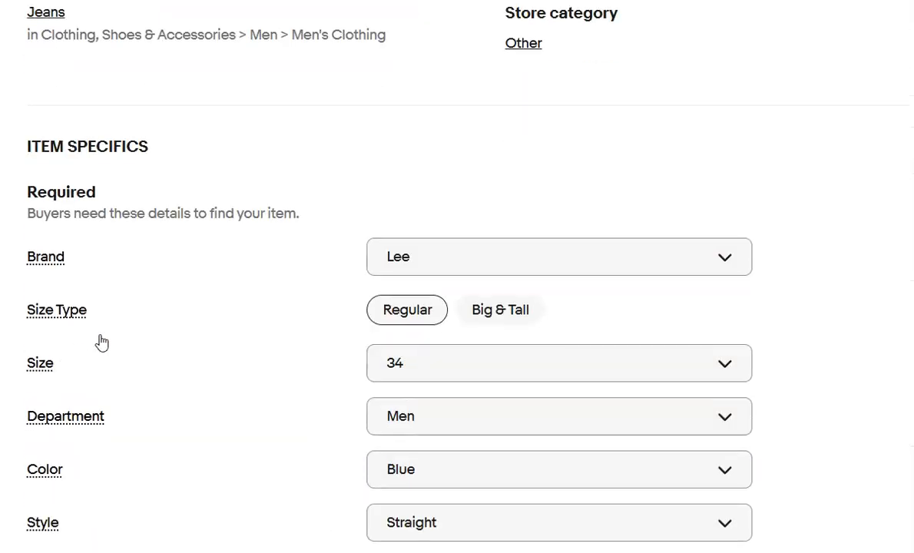
pyautogui.scroll(-8, 101, 341)
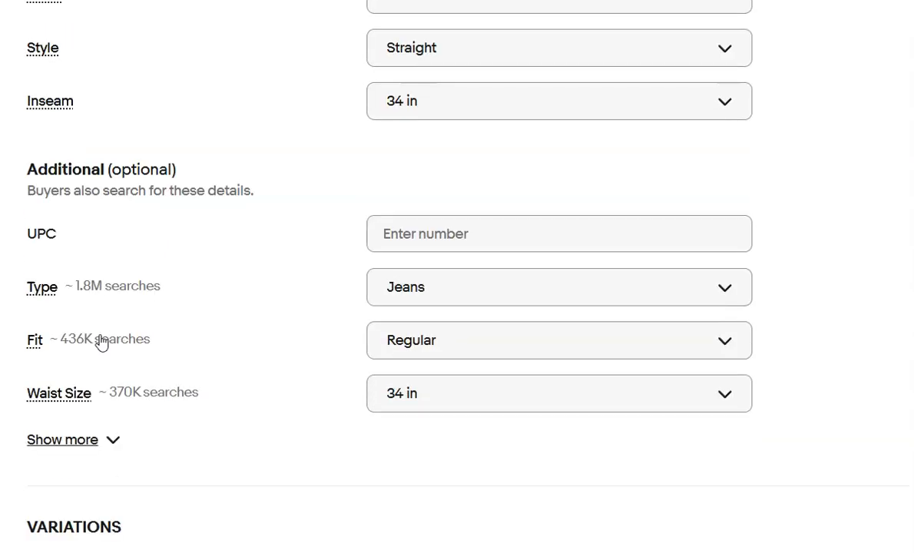
pyautogui.scroll(-5, 102, 342)
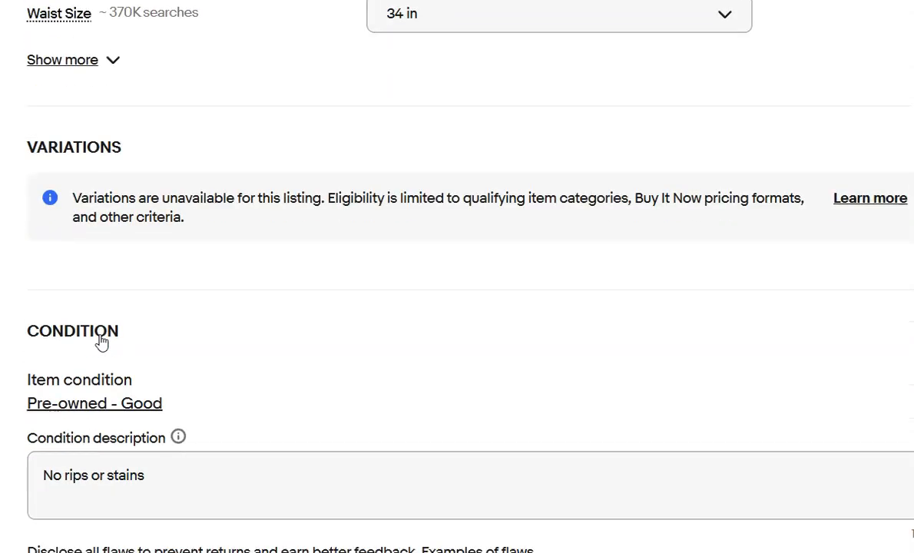
pyautogui.scroll(-2, 102, 342)
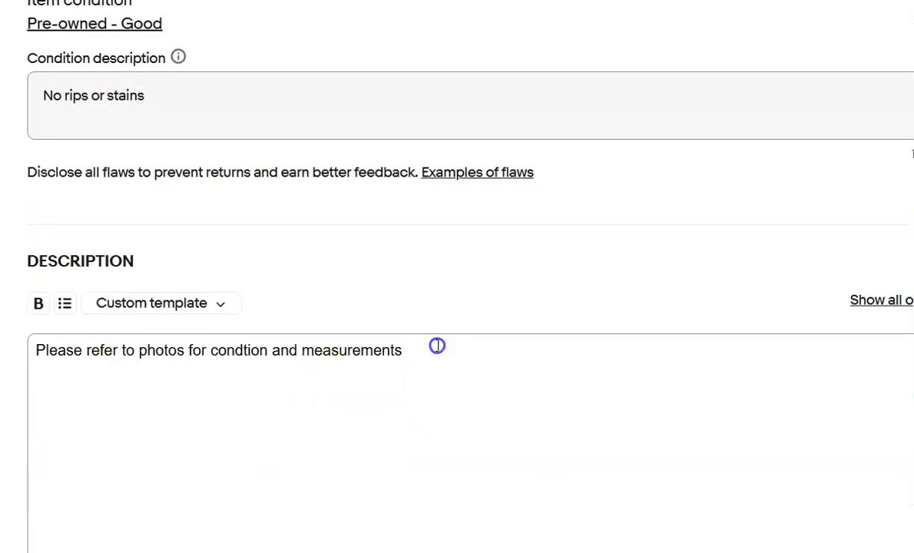
pyautogui.moveTo(435, 346); pyautogui.dragTo(13, 331)
pyautogui.press('BackSpace')
pyautogui.scroll(-3, 346, 326)
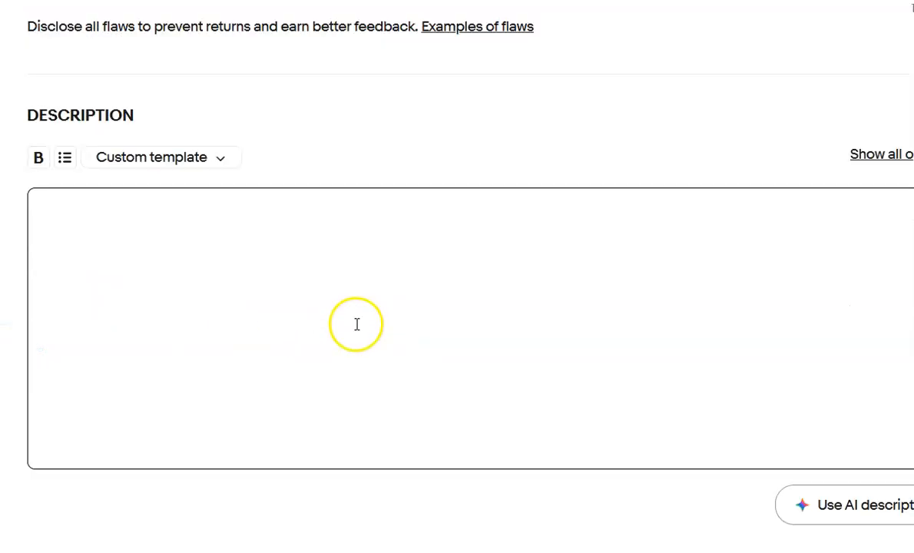
pyautogui.click(858, 465)
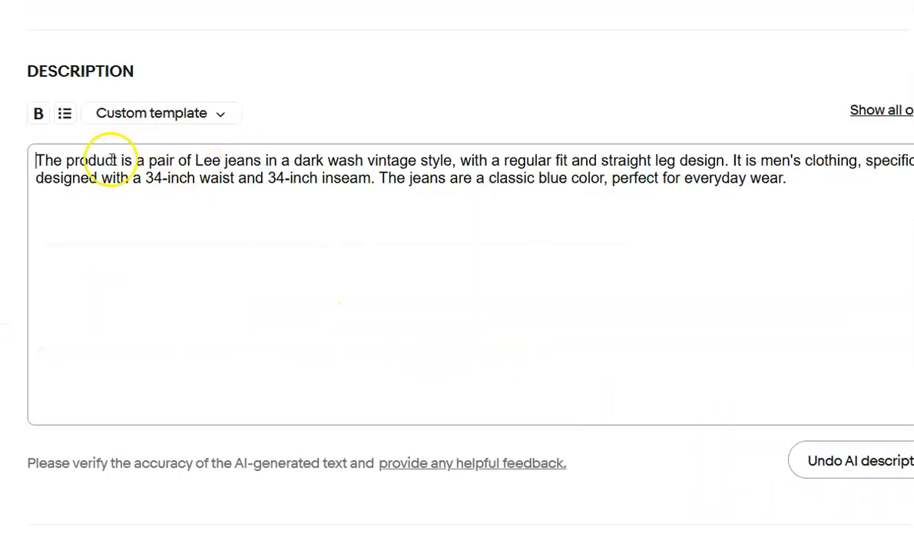
# Add the line "Please refer to photos for condition and measurements" above the generated Lee description, correcting the misspelled "condtion".
pyautogui.press('Return')
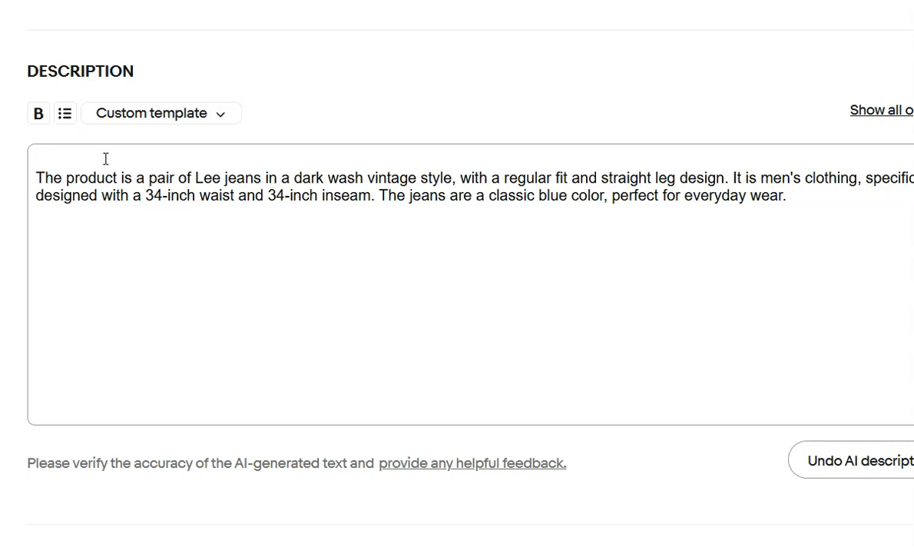
pyautogui.write('Please refer to photos for condtion and measurements')
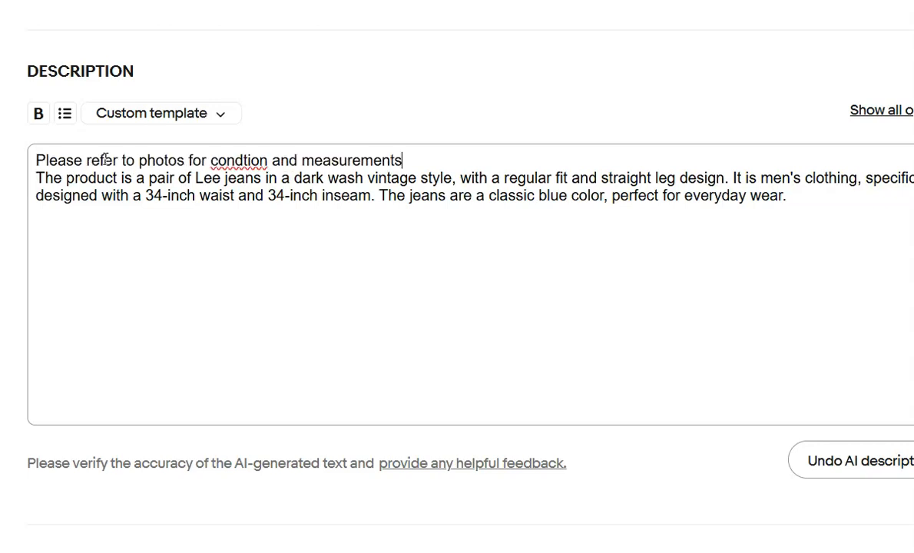
pyautogui.click(268, 159)
pyautogui.click(244, 162)
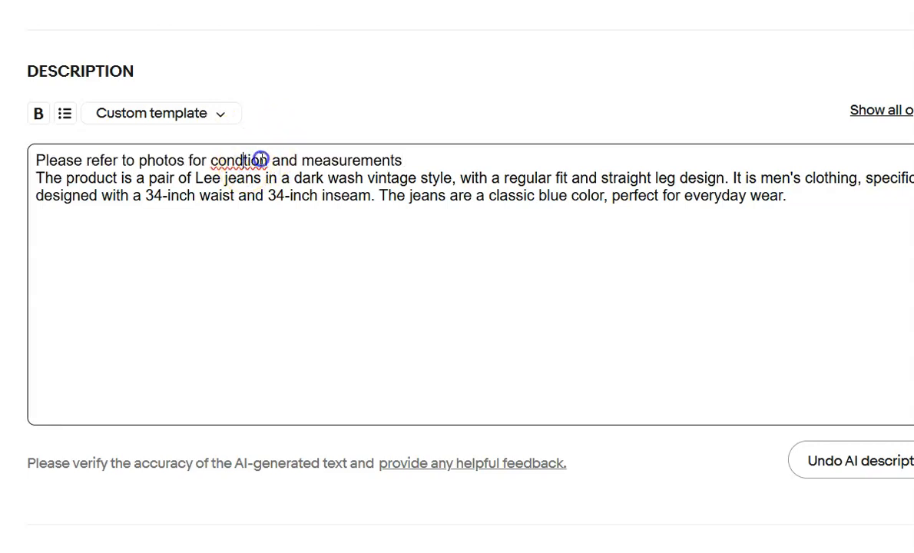
pyautogui.write('i')
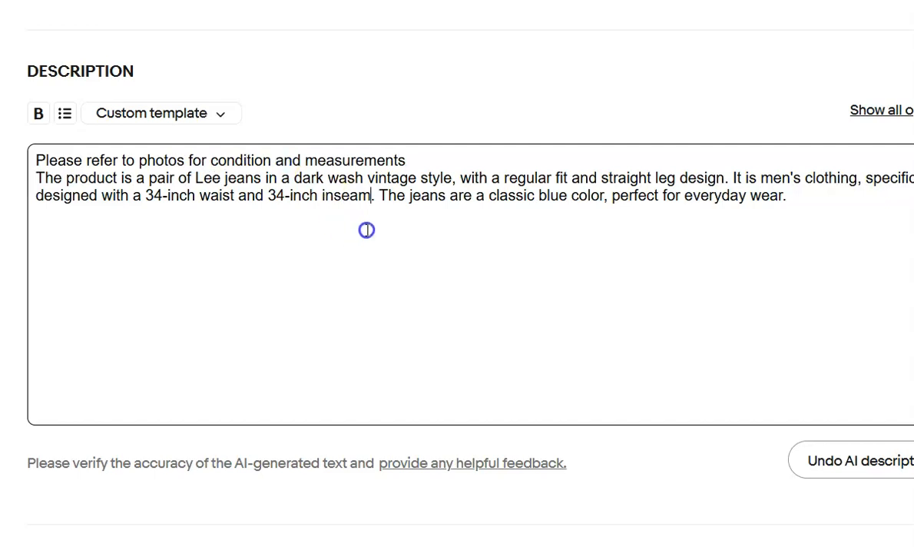
# Choose Calculated ground advantage as the shipping policy of the Lee size 34 listing.
pyautogui.scroll(-9, 367, 231)
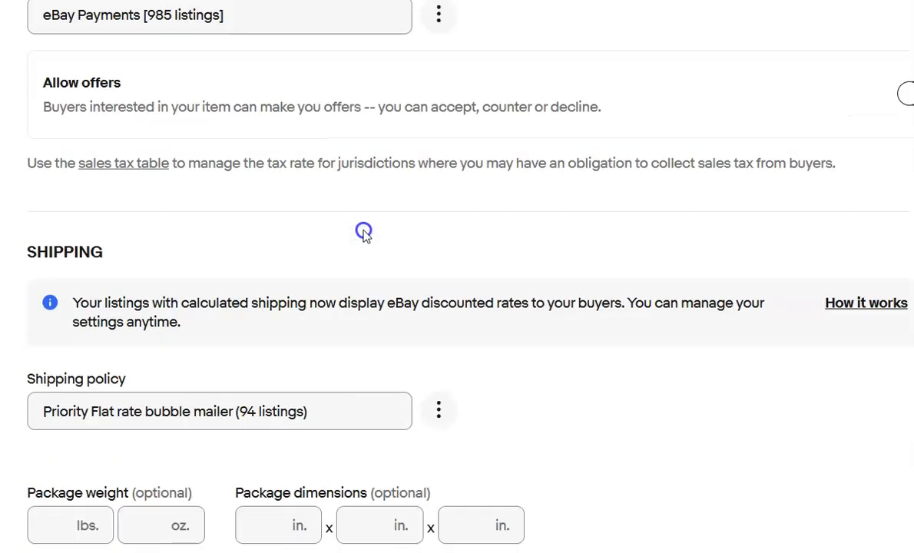
pyautogui.click(338, 410)
pyautogui.click(315, 445)
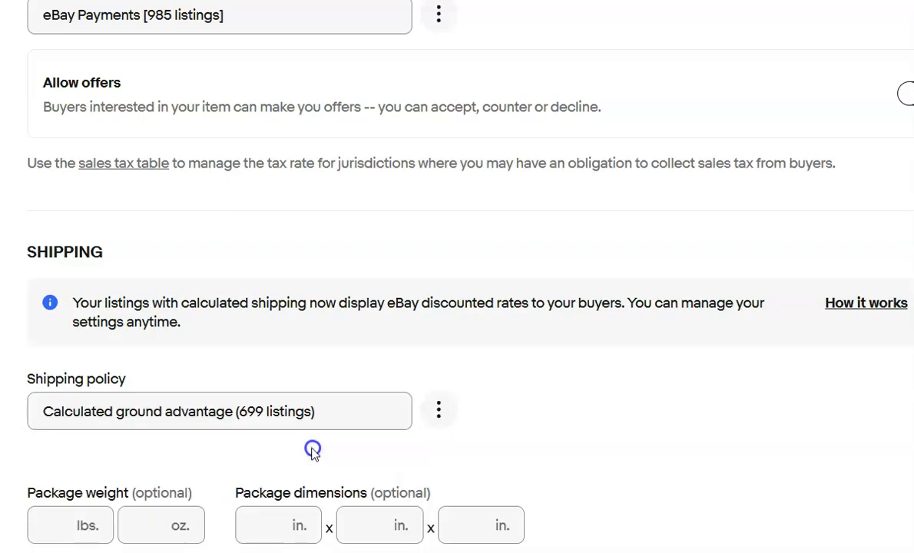
# Set the Lee size 34 listing's package weight to 2 lbs and its package dimensions to 15 x 13 x 4 in.
pyautogui.scroll(-1, 313, 453)
pyautogui.scroll(-2, 312, 453)
pyautogui.click(125, 329)
pyautogui.click(80, 337)
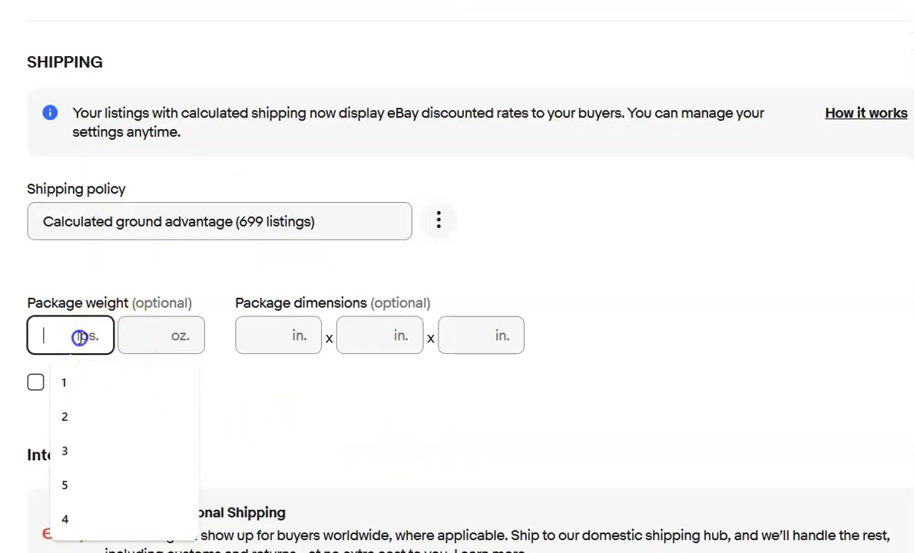
pyautogui.press('Tab')
pyautogui.write('15')
pyautogui.press('Tab')
pyautogui.write('13')
pyautogui.press('Tab')
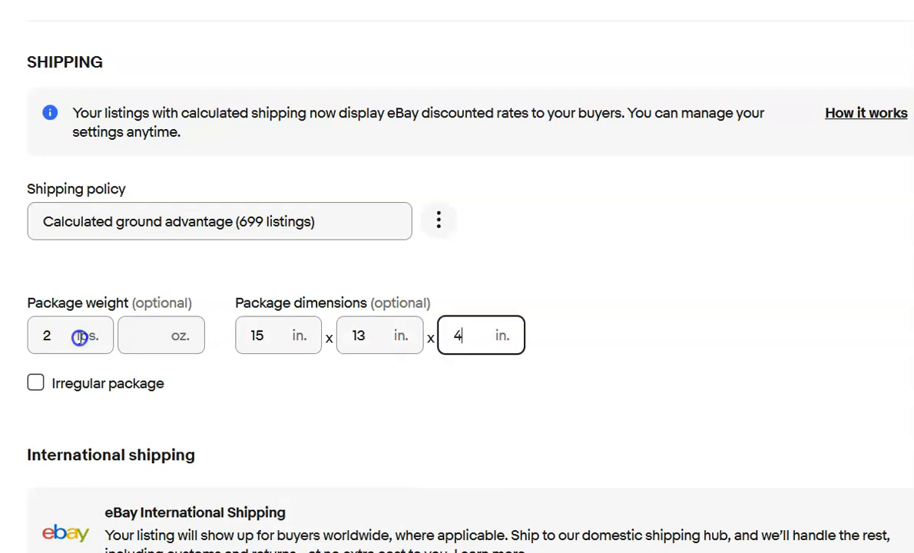
pyautogui.write('4')
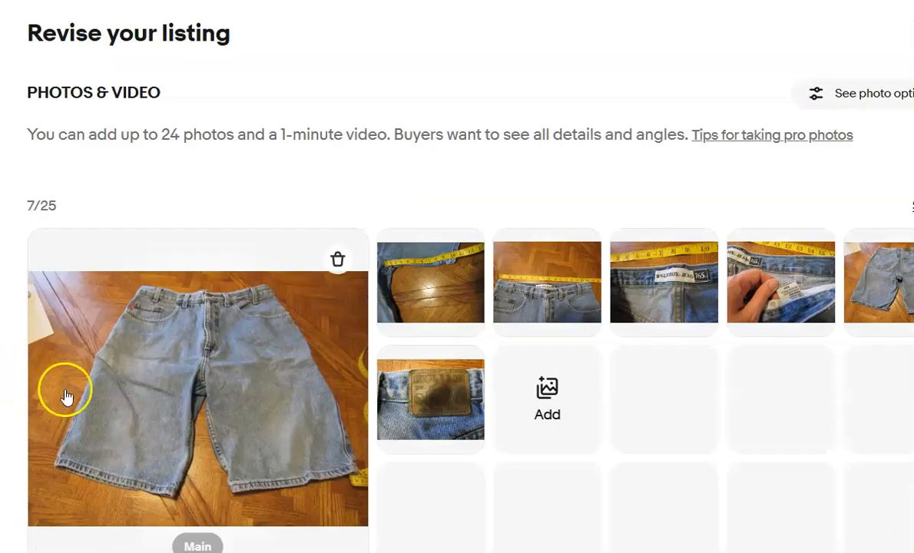
pyautogui.scroll(-10, 76, 398)
# In the Bugle Boy jean shorts listing, replace the description with an AI-generated one headed by "Please refer to photos for condition and measurements".
pyautogui.scroll(-9, 81, 402)
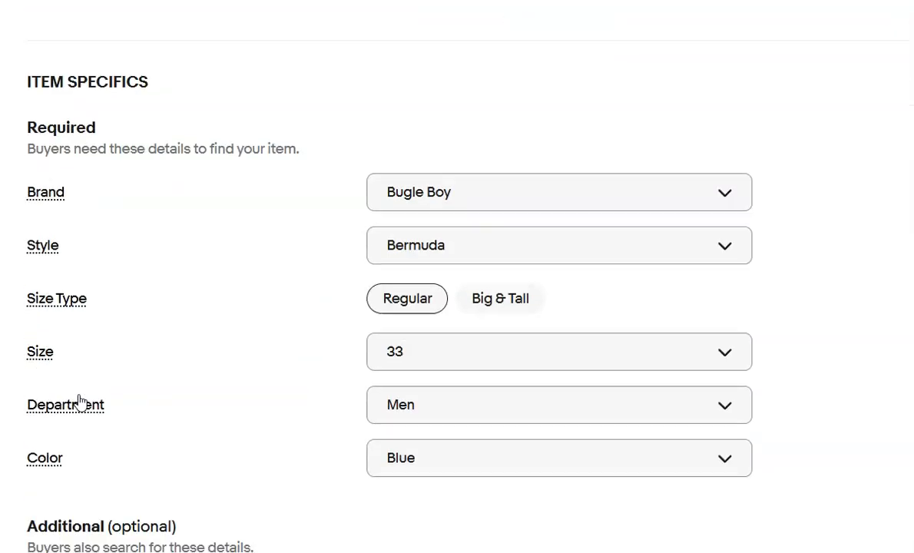
pyautogui.scroll(-6, 80, 403)
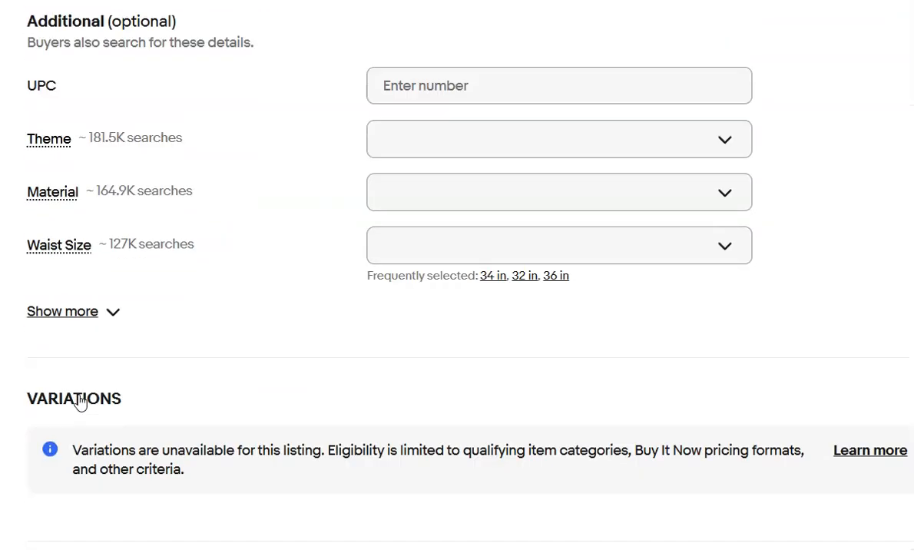
pyautogui.scroll(-3, 213, 367)
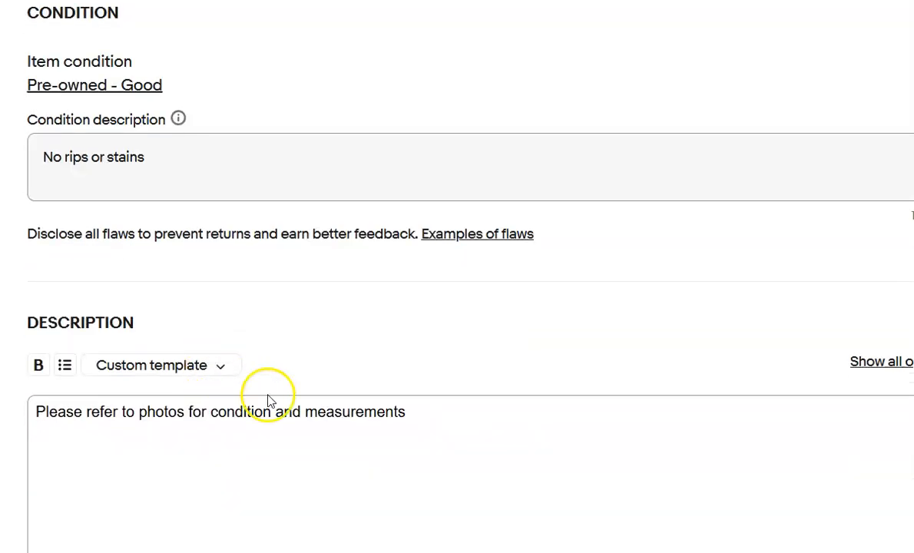
pyautogui.click(433, 419)
pyautogui.hotkey('ctrl', 'a')
pyautogui.hotkey('ctrl', 'c')
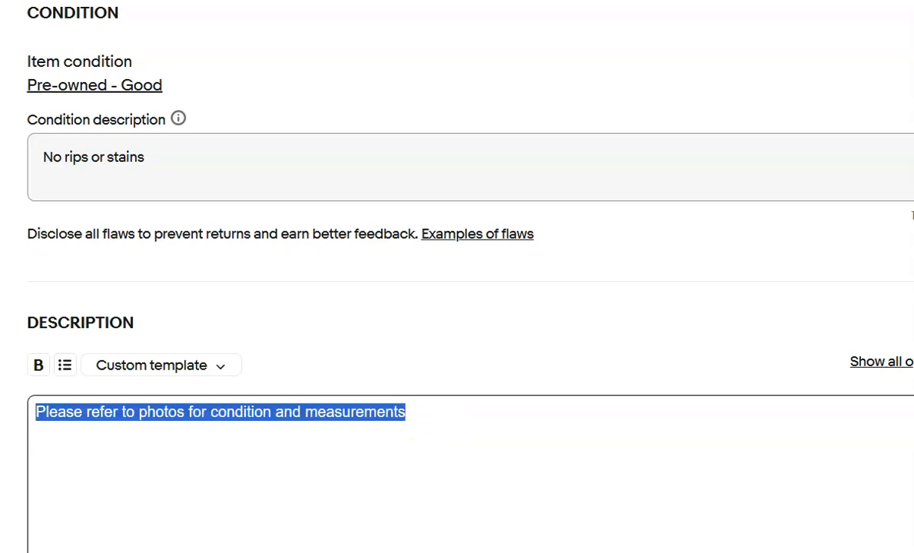
pyautogui.press('BackSpace')
pyautogui.scroll(-3, 112, 369)
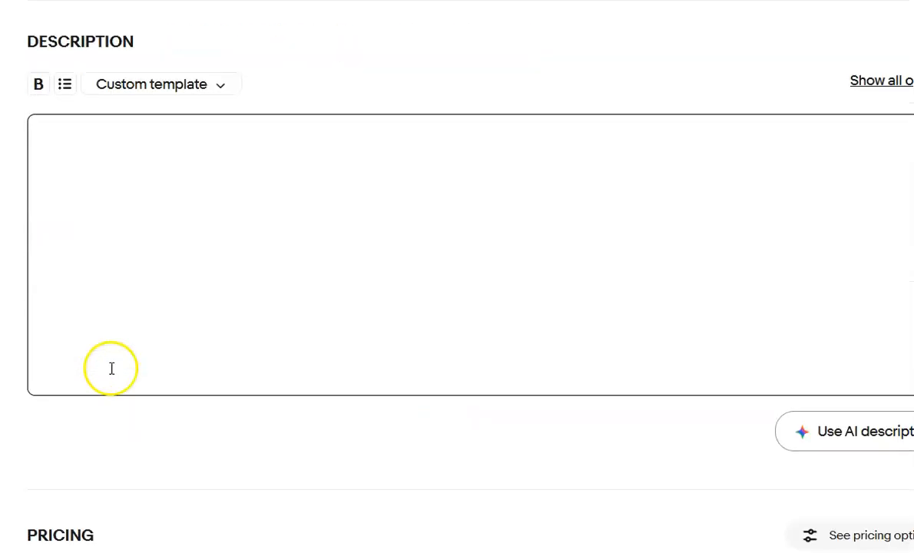
pyautogui.click(847, 433)
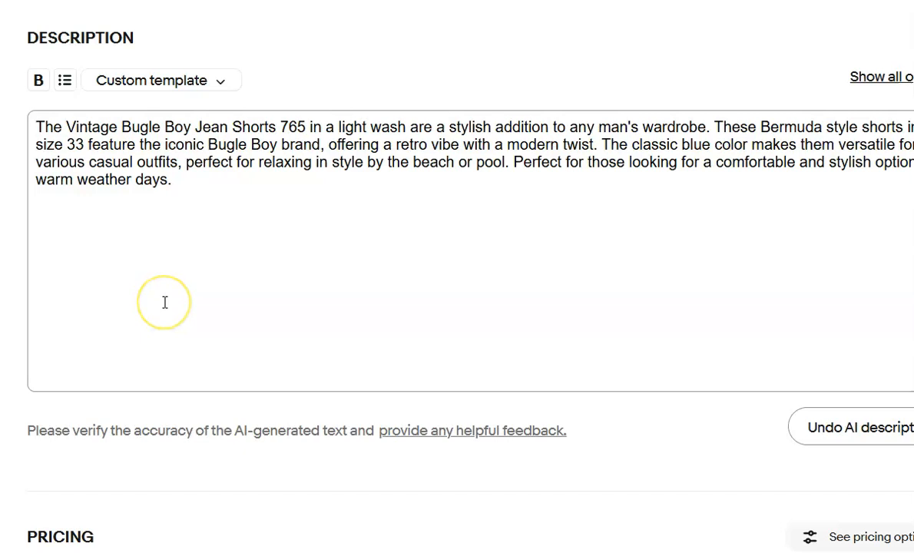
pyautogui.press('Return')
pyautogui.hotkey('ctrl', 'v')
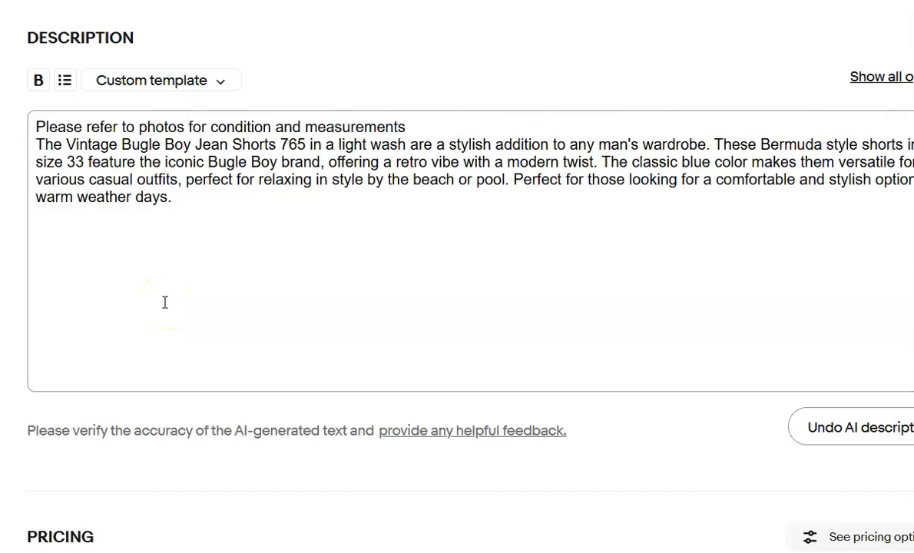
# Choose Calculated ground advantage as the shipping policy of the Bugle Boy shorts listing.
pyautogui.scroll(-10, 285, 334)
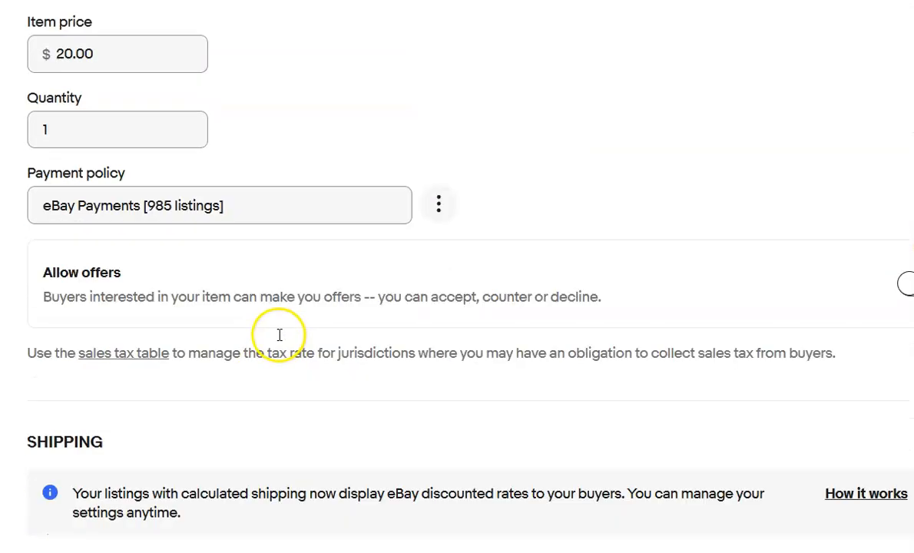
pyautogui.click(350, 487)
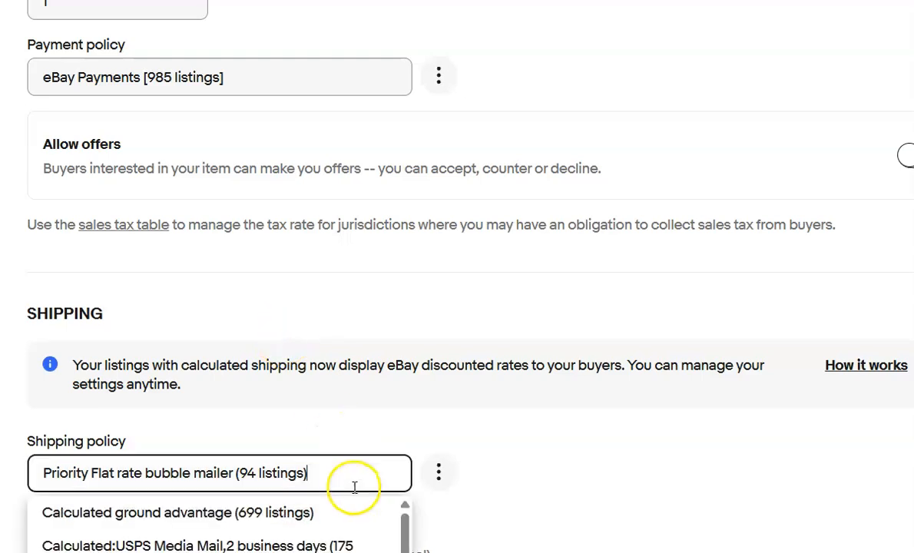
pyautogui.click(314, 519)
# Set the Bugle Boy shorts listing's package weight to 14 oz and its first two package dimensions to 15 and 13 in.
pyautogui.scroll(-3, 319, 469)
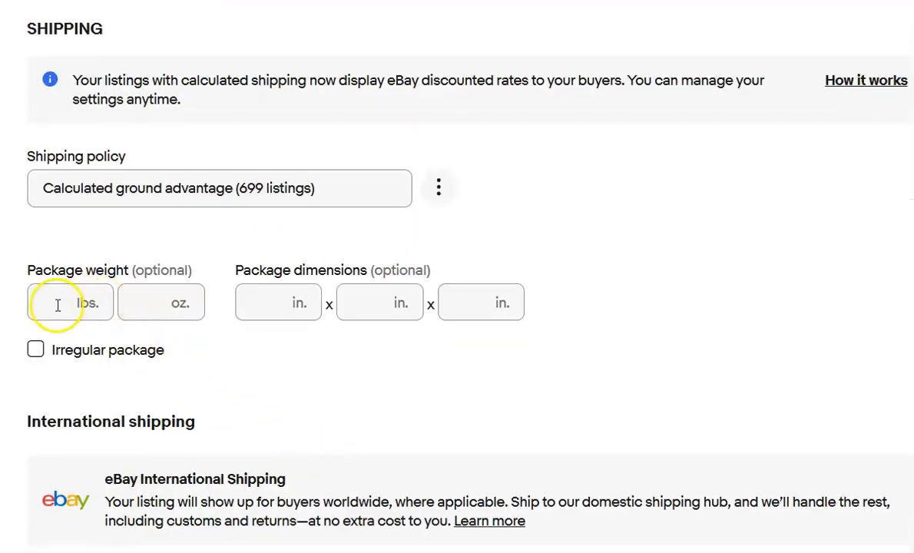
pyautogui.click(58, 304)
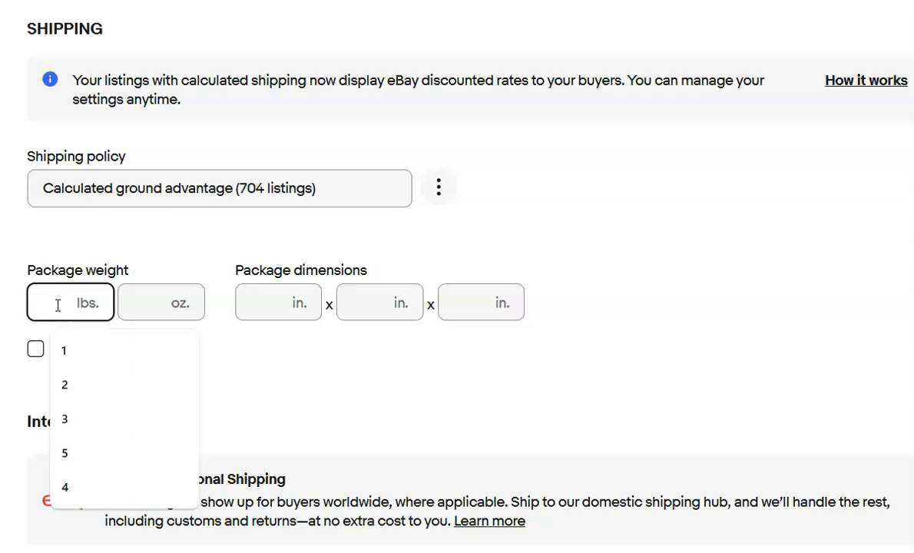
pyautogui.press('Tab')
pyautogui.write('14')
pyautogui.press('Tab')
pyautogui.write('15')
pyautogui.press('Tab')
pyautogui.write('13')
pyautogui.press('Tab')
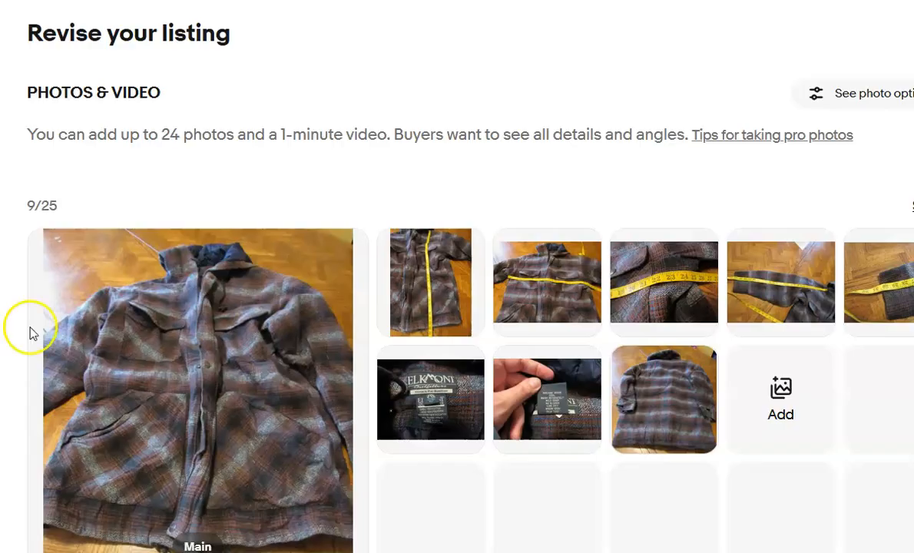
# In the Elkmont plaid button-up listing's item specifics, set the fabric type to Flannel and the fit to Classic.
pyautogui.scroll(-15, 102, 347)
pyautogui.scroll(-9, 103, 347)
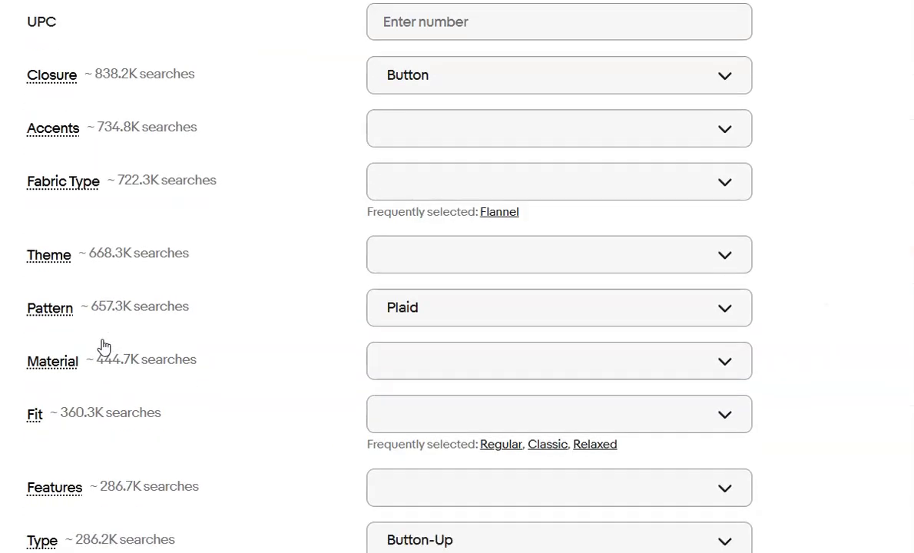
pyautogui.scroll(-1, 104, 347)
pyautogui.click(500, 117)
pyautogui.scroll(-2, 280, 229)
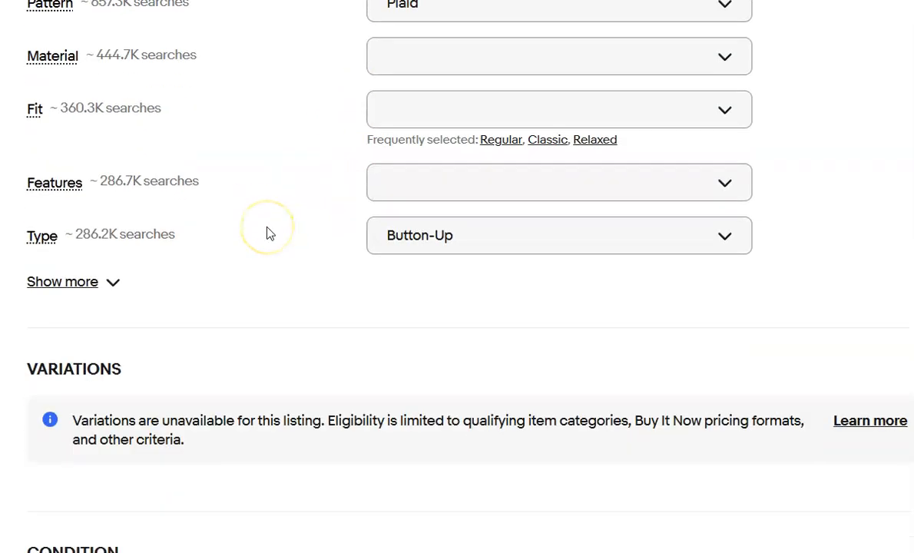
pyautogui.click(548, 140)
# Replace the Elkmont flannel listing's description with an AI-generated one headed by "Please refer to photos for condition and measurements".
pyautogui.scroll(-10, 201, 247)
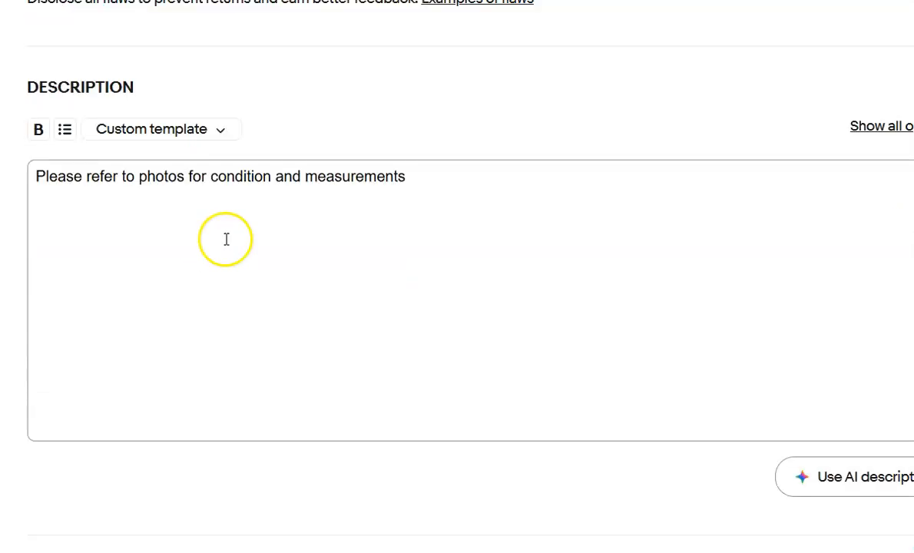
pyautogui.moveTo(453, 174); pyautogui.dragTo(35, 173)
pyautogui.hotkey('ctrl', 'c')
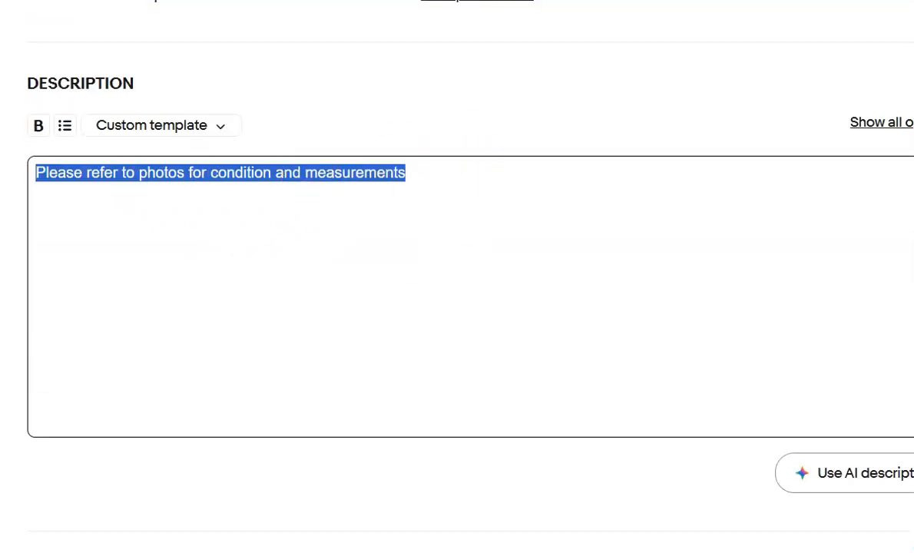
pyautogui.press('BackSpace')
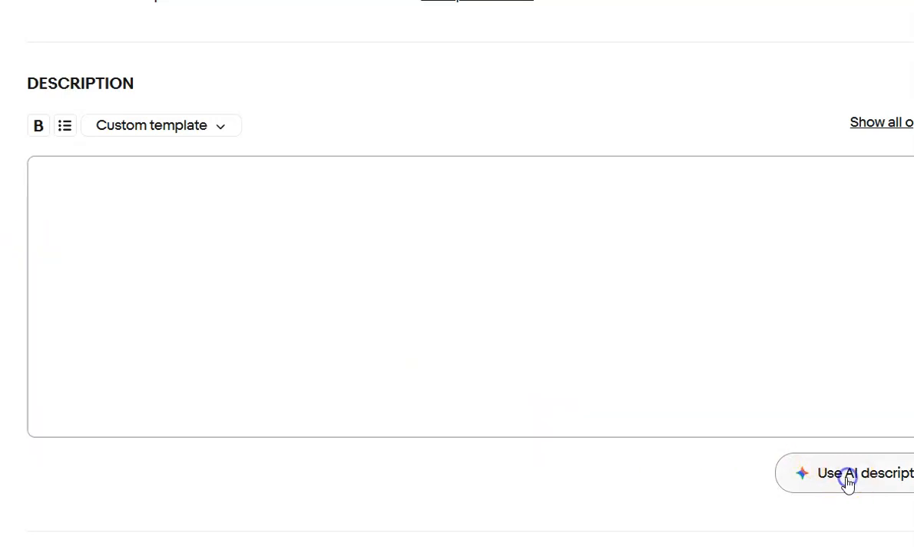
pyautogui.click(843, 474)
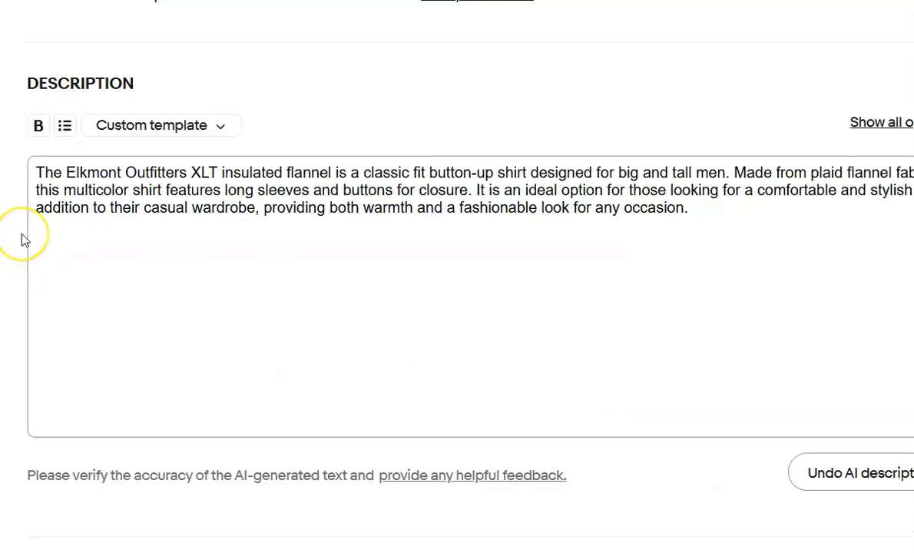
pyautogui.press('Return')
pyautogui.press('Up')
pyautogui.hotkey('ctrl', 'v')
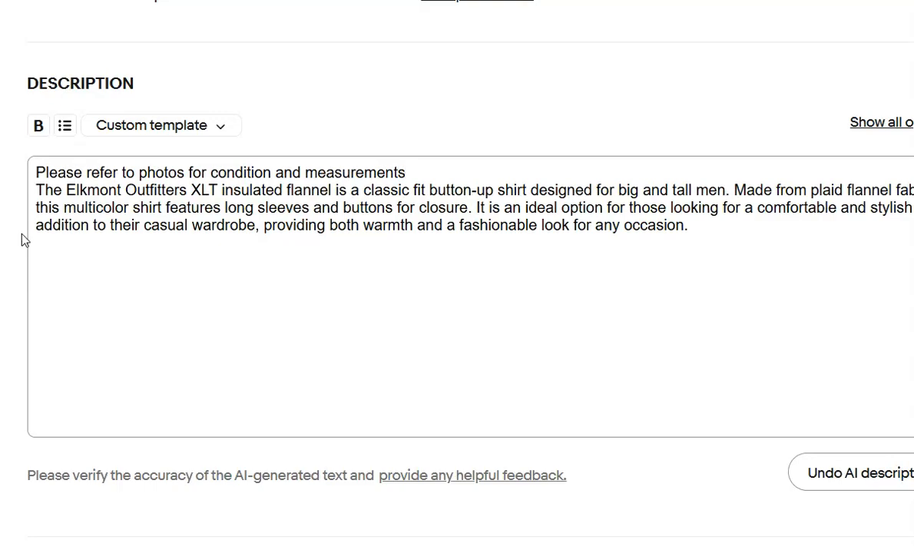
# Check the shipping policy, package weight and package dimensions of the Elkmont flannel listing.
pyautogui.scroll(-10, 35, 265)
pyautogui.scroll(-3, 40, 270)
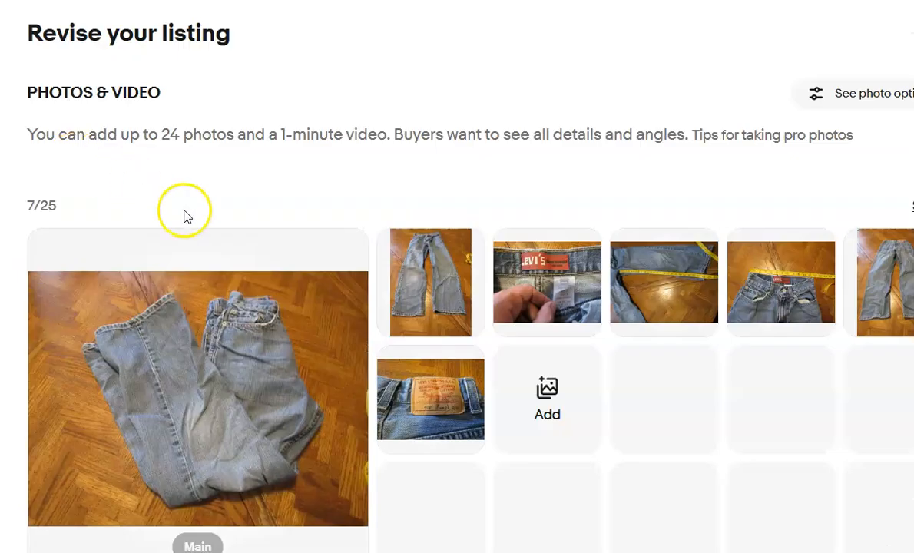
# In the Levi's 569 boys' jeans listing, delete the existing description and generate an AI description in its place.
pyautogui.scroll(-8, 184, 215)
pyautogui.scroll(-10, 185, 215)
pyautogui.scroll(-9, 184, 217)
pyautogui.scroll(-10, 185, 215)
pyautogui.click(318, 246)
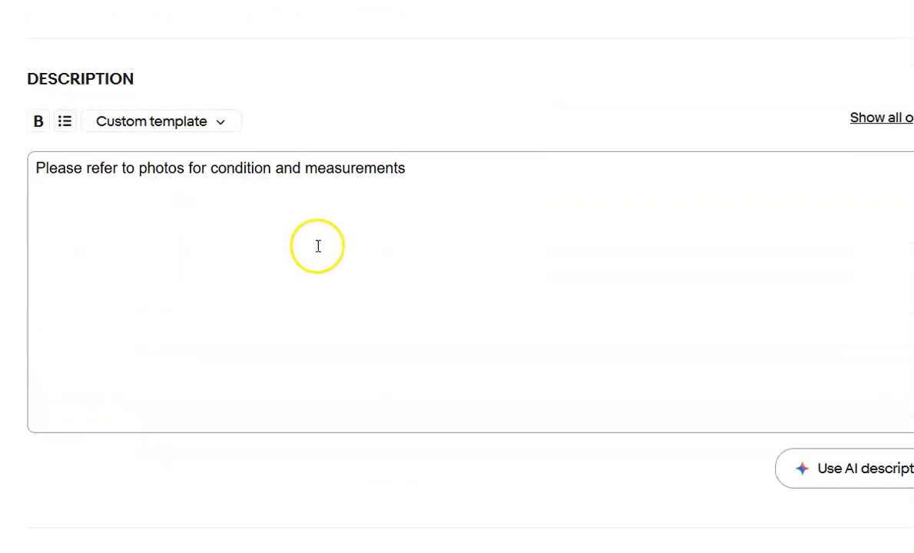
pyautogui.moveTo(437, 184); pyautogui.dragTo(3, 168)
pyautogui.hotkey('ctrl', 'c')
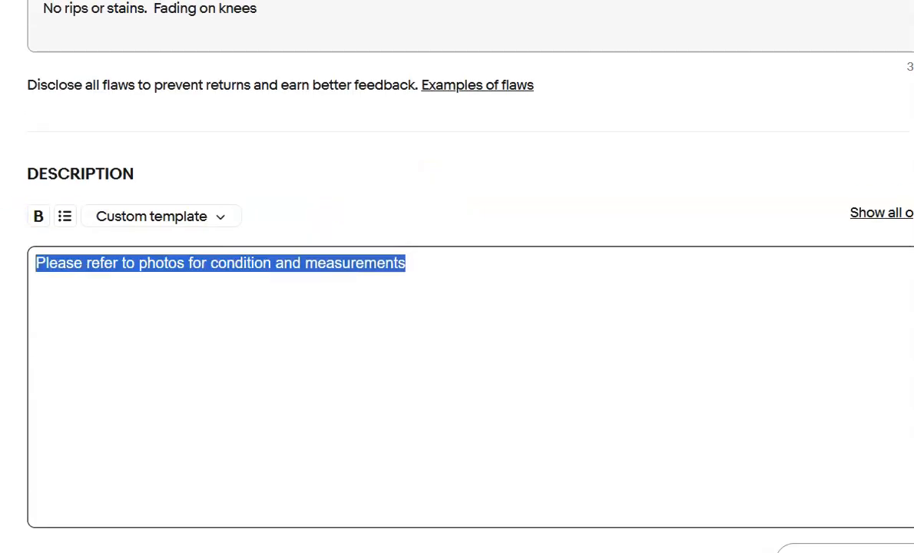
pyautogui.press('BackSpace')
pyautogui.scroll(-1, 424, 337)
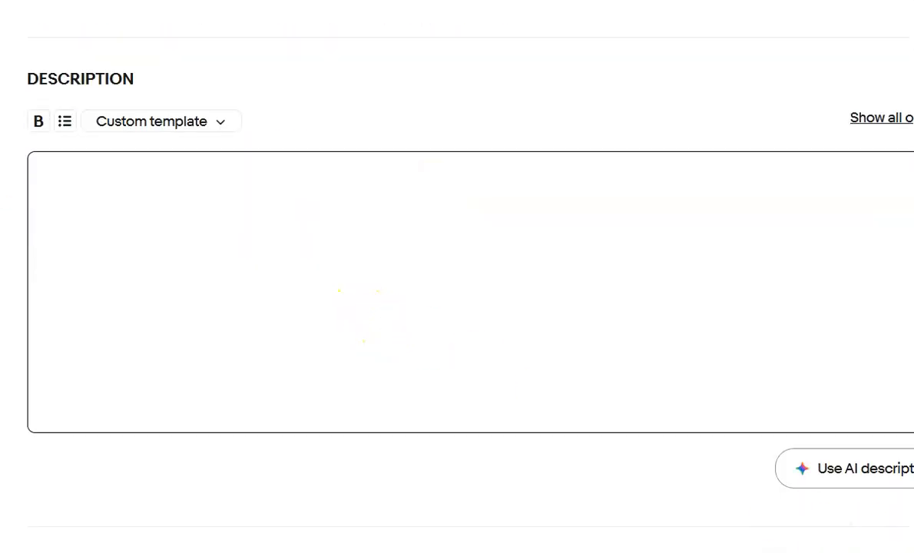
pyautogui.click(873, 484)
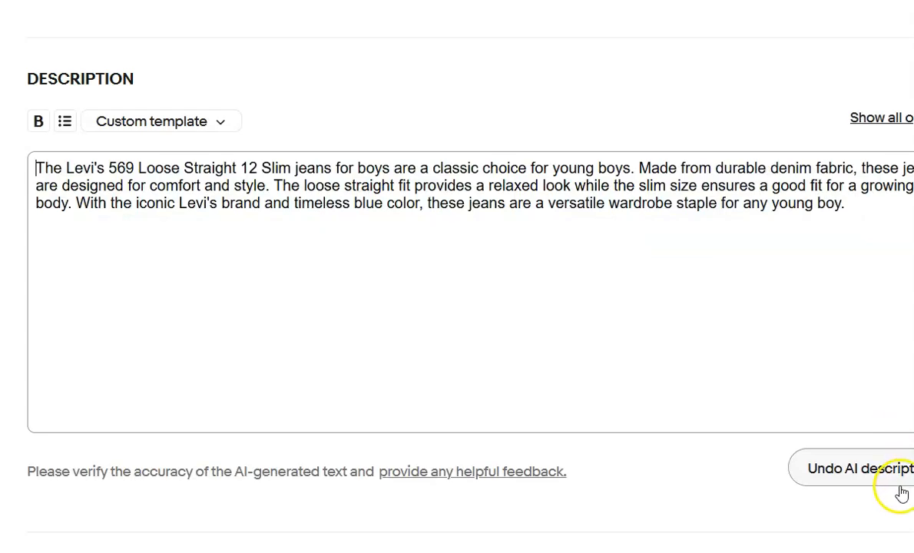
# Add the line "Please refer to photos for condition and measurements" above the generated Levi's 569 description.
pyautogui.click(318, 313)
pyautogui.press('Return')
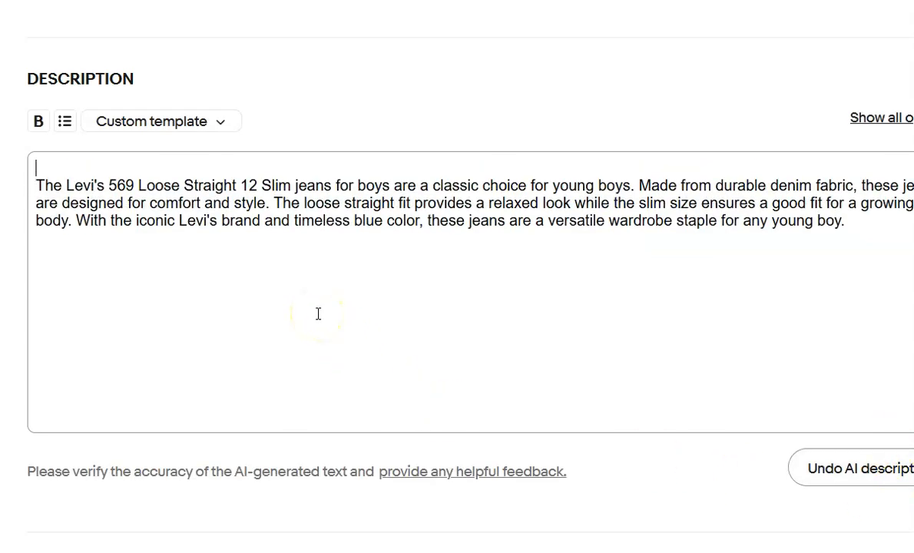
pyautogui.hotkey('ctrl', 'v')
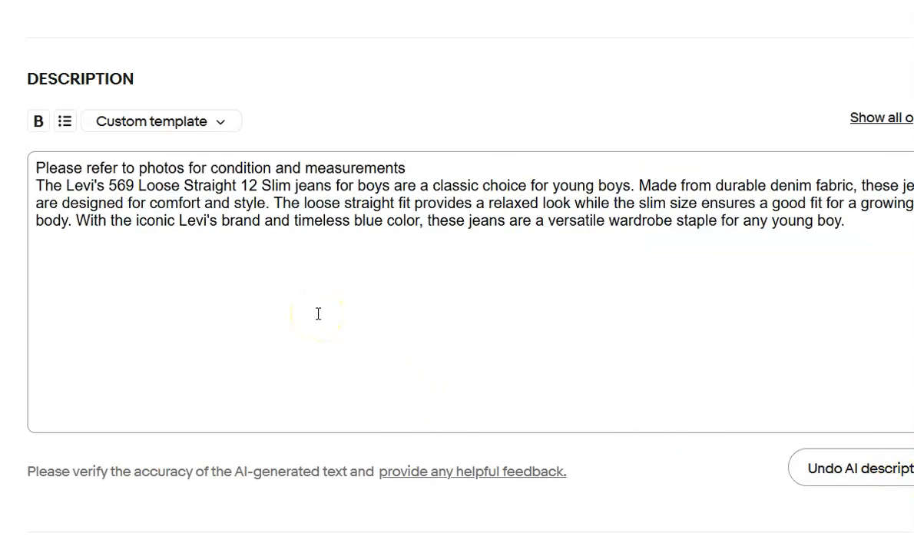
# Choose Calculated ground advantage as the shipping policy of the Levi's 569 boys' jeans listing.
pyautogui.scroll(-10, 342, 311)
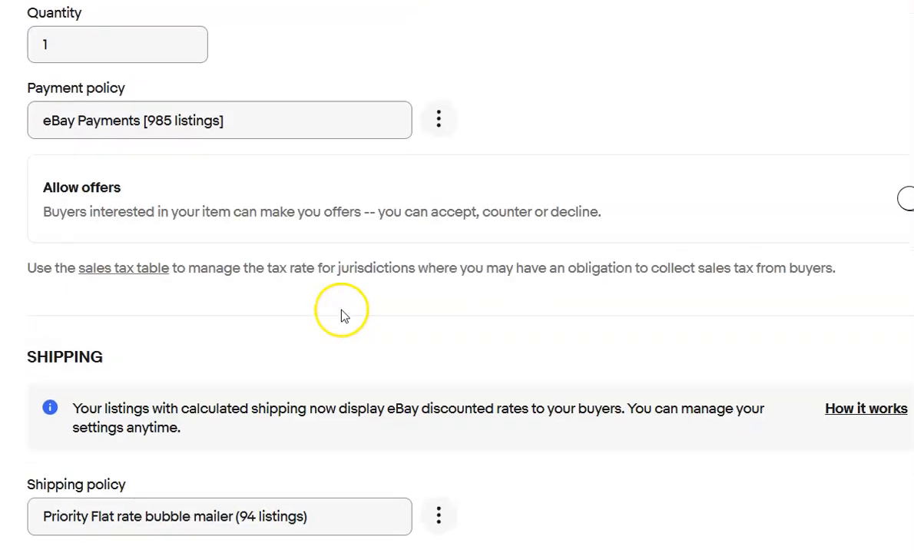
pyautogui.scroll(-4, 342, 315)
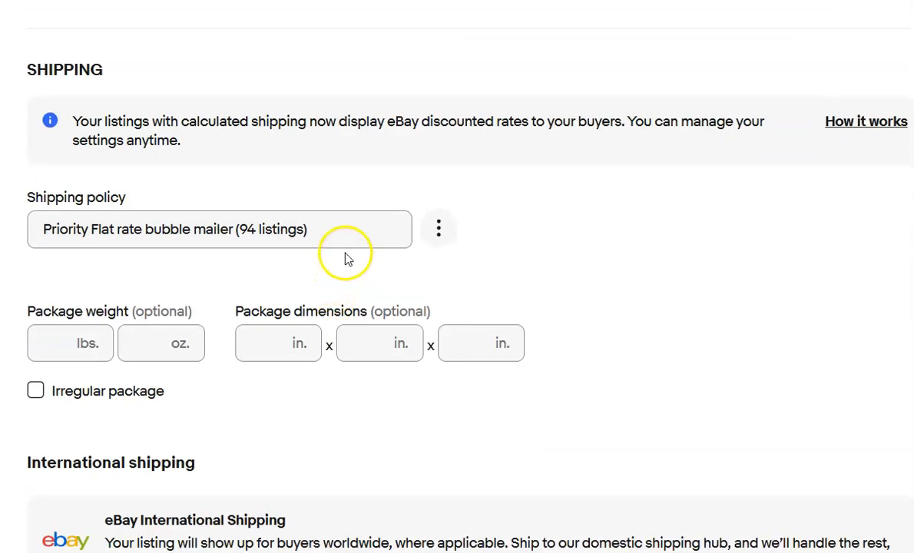
pyautogui.click(351, 228)
pyautogui.click(300, 271)
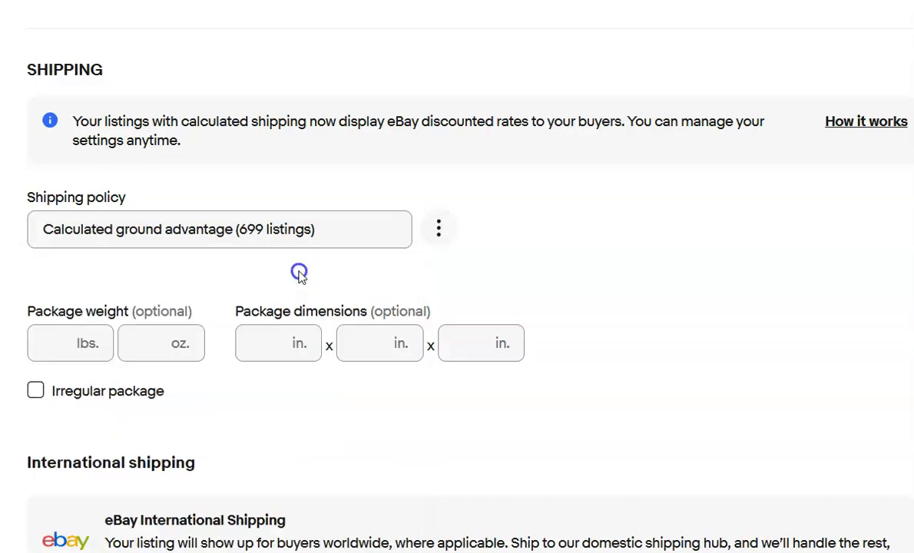
# Set the Levi's 569 listing's package weight to 2 lbs and its package dimensions to 15 x 13 x 3 in.
pyautogui.click(43, 349)
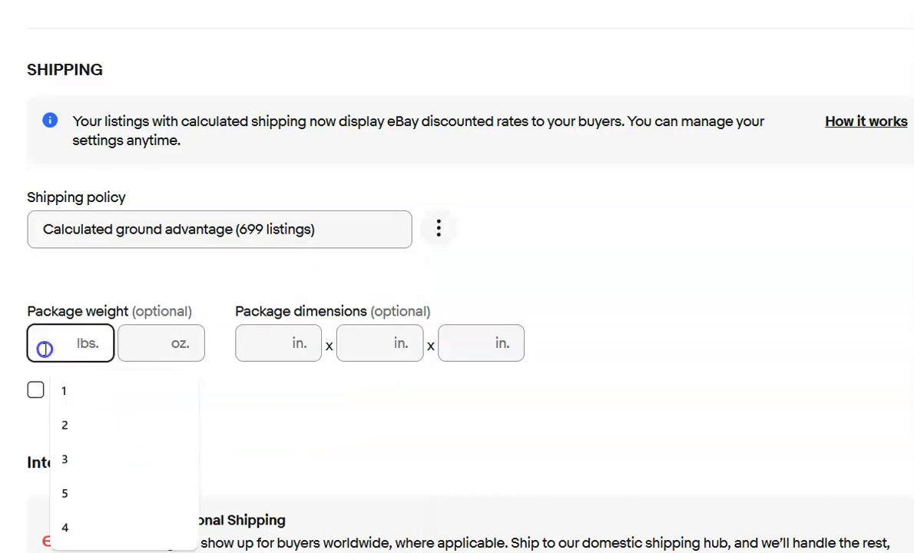
pyautogui.write('3')
pyautogui.press('Tab')
pyautogui.press('Tab')
pyautogui.press('Tab')
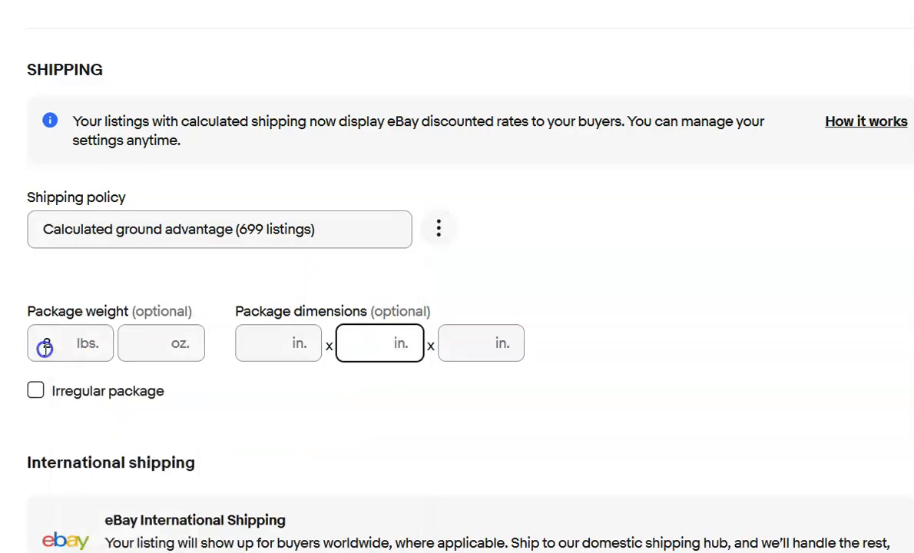
pyautogui.click(243, 352)
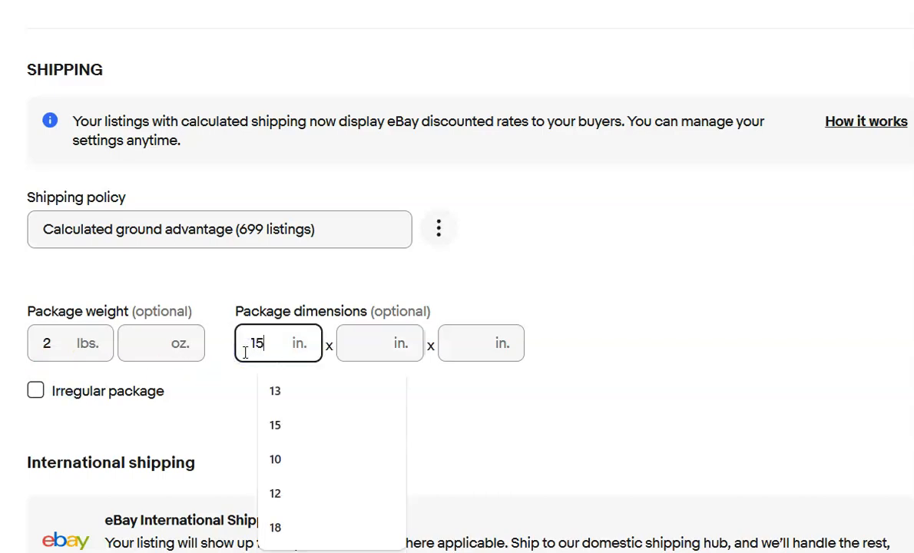
pyautogui.press('Tab')
pyautogui.write('13')
pyautogui.press('Tab')
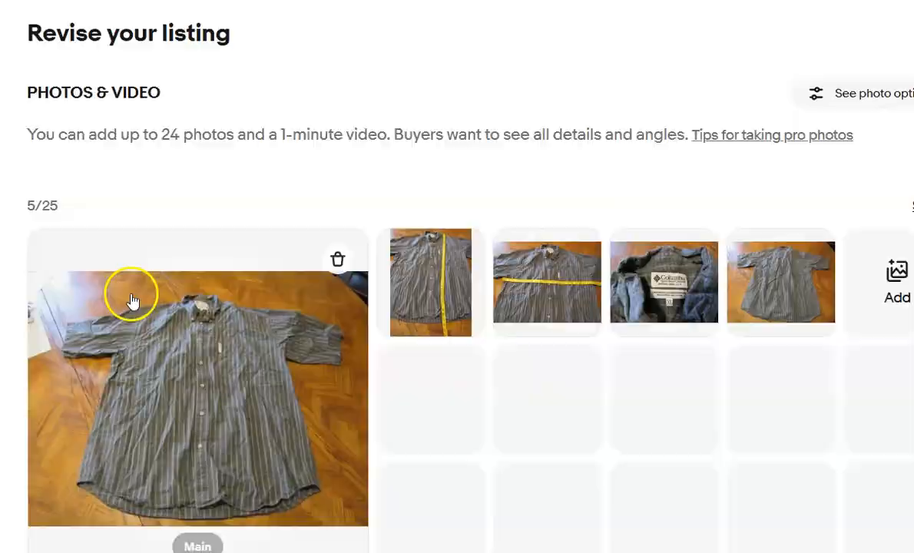
# In the Columbia green plaid shirt listing, set the Pattern specific to Plaid and the Fit specific to Regular.
pyautogui.scroll(-10, 133, 270)
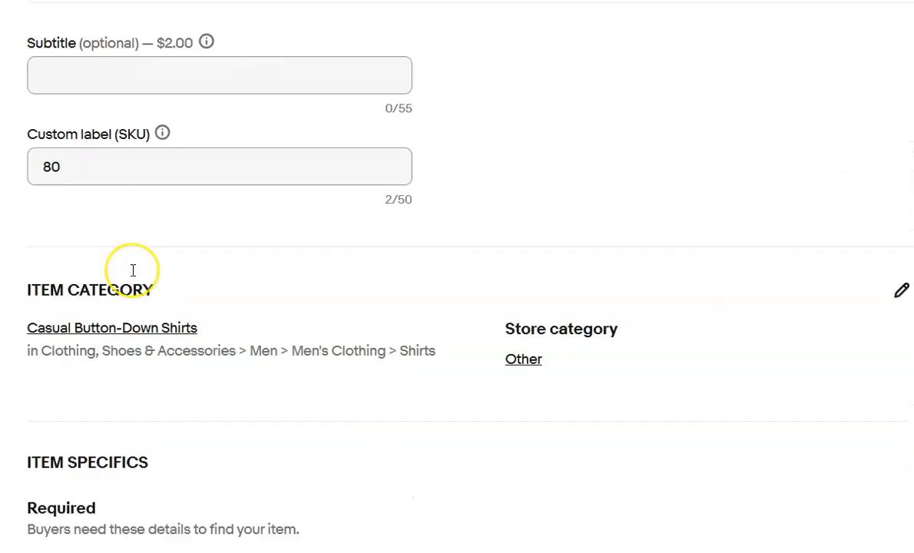
pyautogui.scroll(-4, 133, 270)
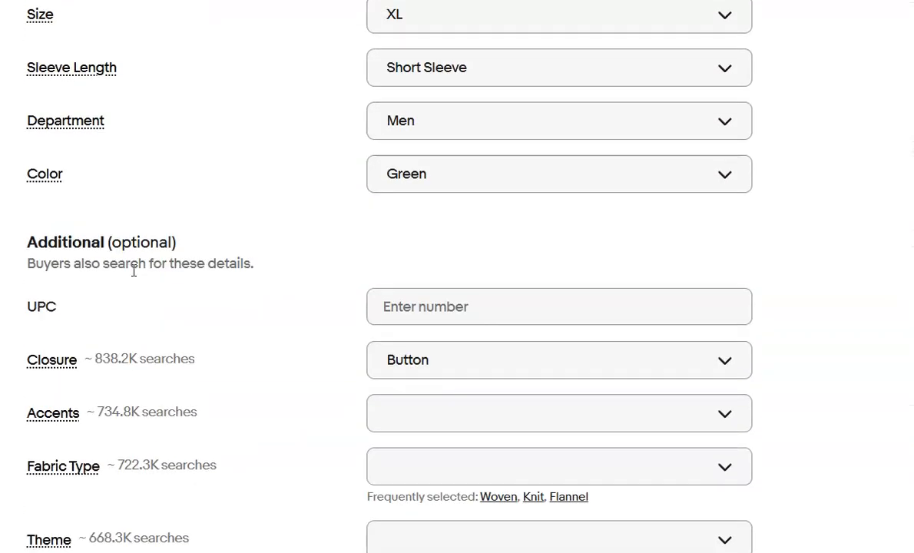
pyautogui.scroll(-6, 133, 270)
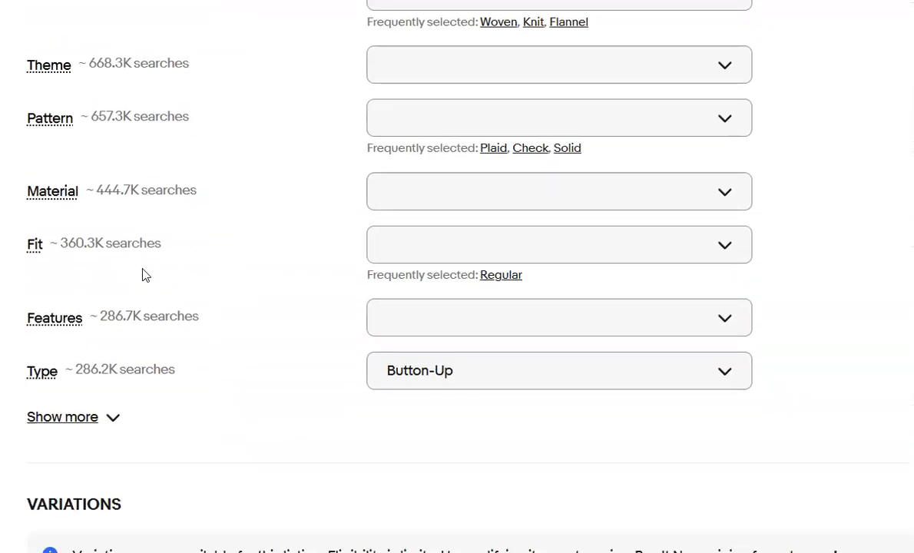
pyautogui.scroll(15, 144, 274)
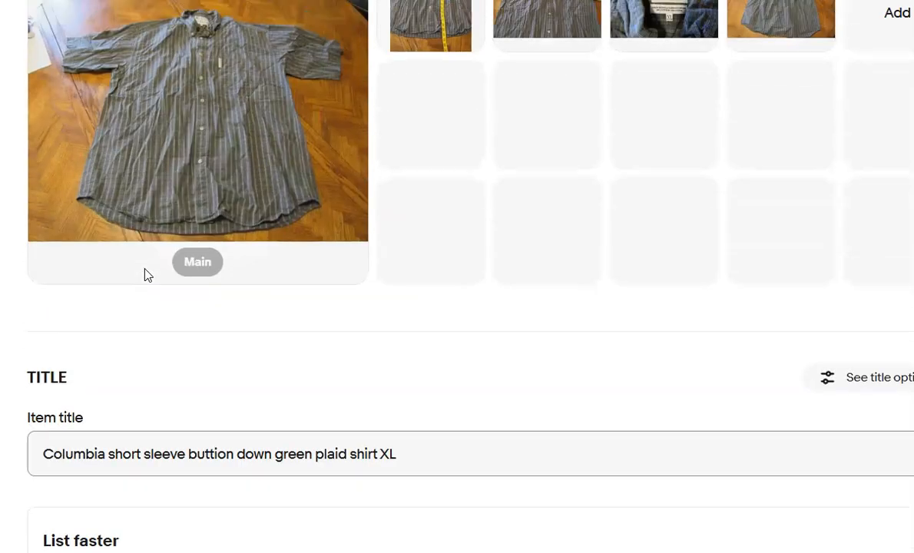
pyautogui.scroll(-15, 148, 275)
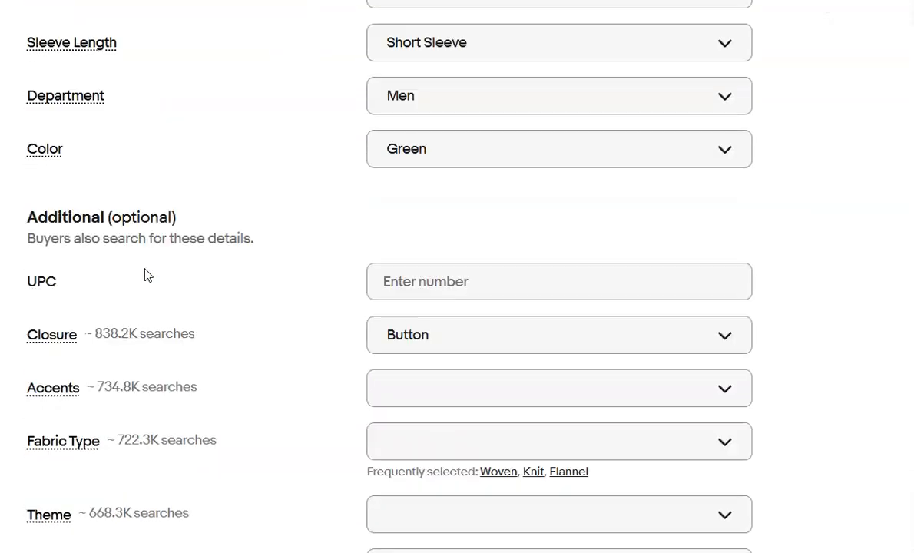
pyautogui.click(377, 327)
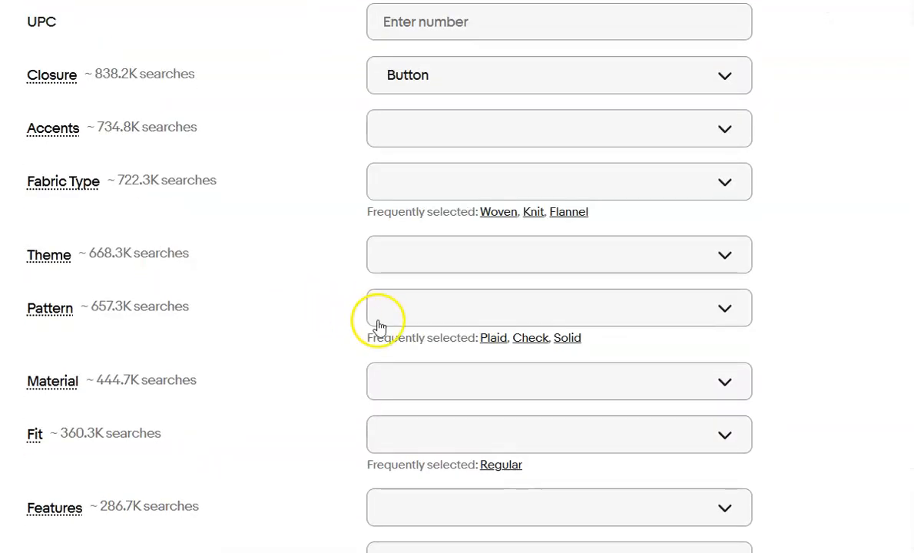
pyautogui.click(486, 338)
pyautogui.scroll(-2, 488, 353)
pyautogui.click(498, 351)
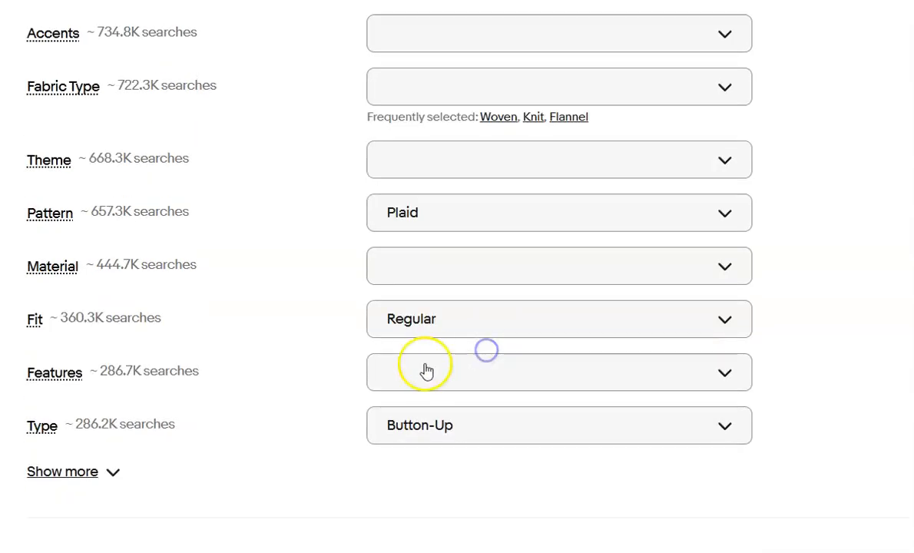
# Delete the existing description of the Columbia shirt listing and generate an AI description in its place.
pyautogui.scroll(-4, 399, 371)
pyautogui.scroll(-7, 355, 369)
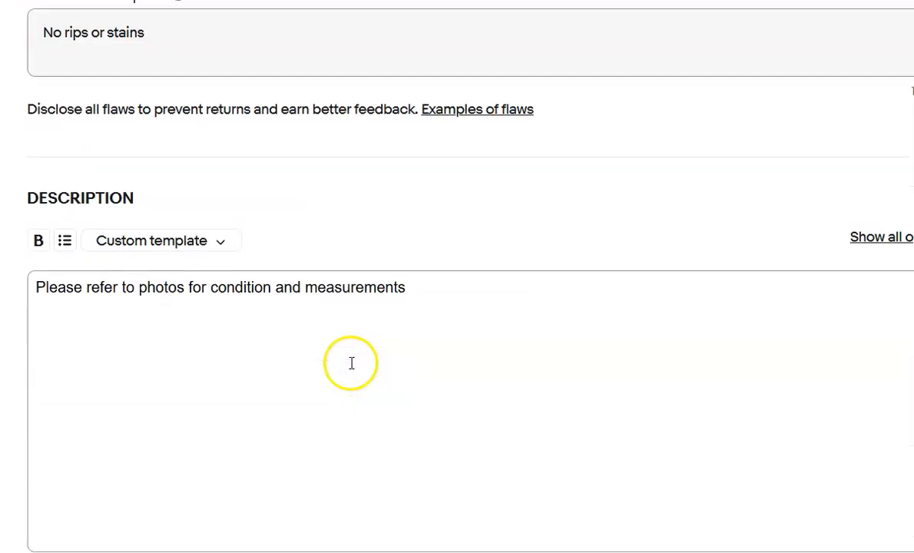
pyautogui.hotkey('ctrl', 'a')
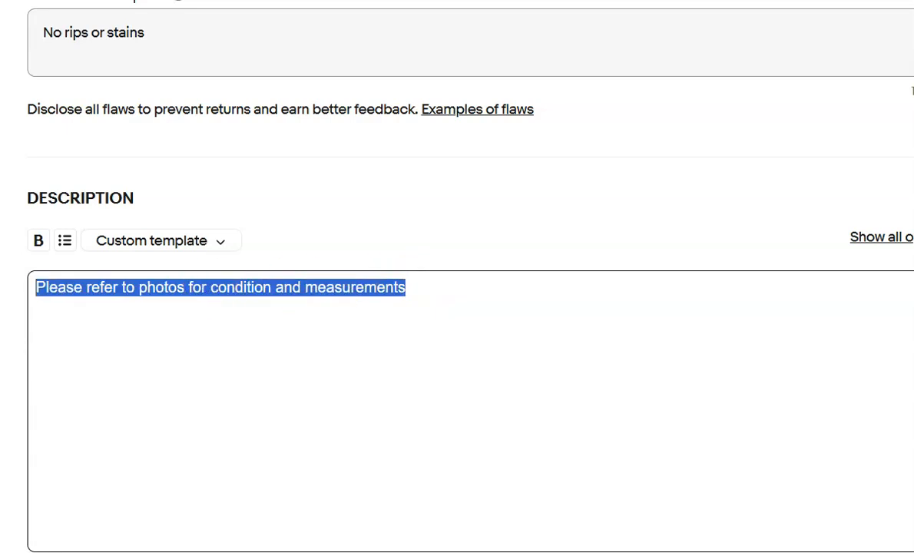
pyautogui.press('BackSpace')
pyautogui.scroll(-1, 549, 503)
pyautogui.click(826, 514)
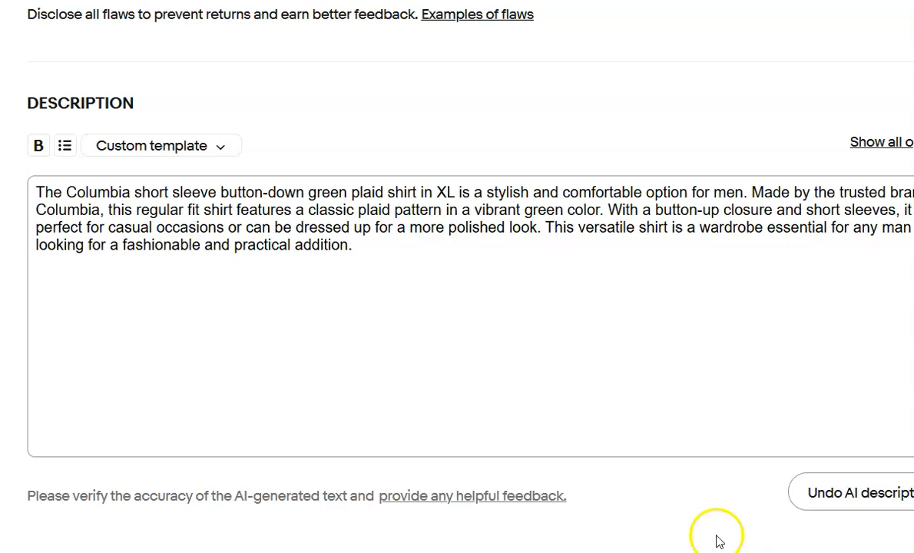
# Add the line "Please refer to photos for condition and measurements" above the generated Columbia shirt description.
pyautogui.press('Return')
pyautogui.press('Up')
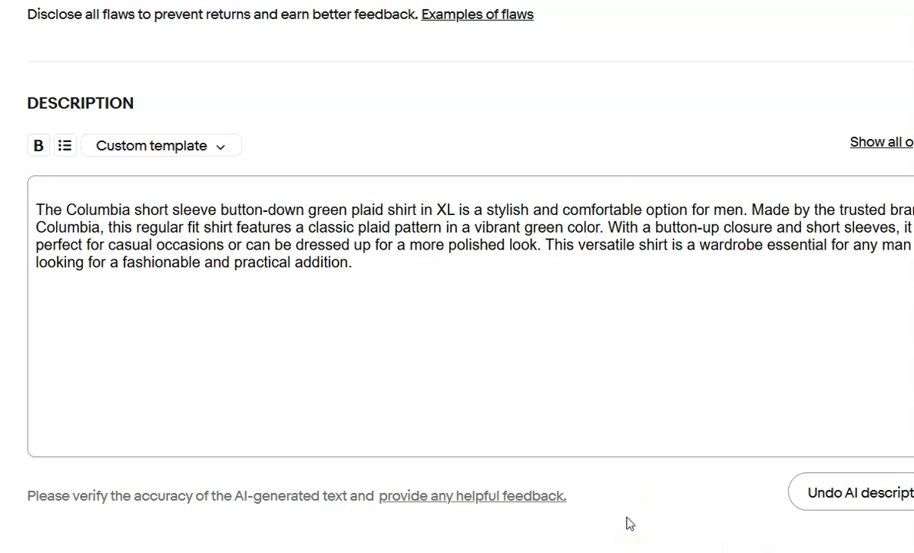
pyautogui.write('Please refer to photos for condition and measurements')
pyautogui.scroll(-8, 551, 445)
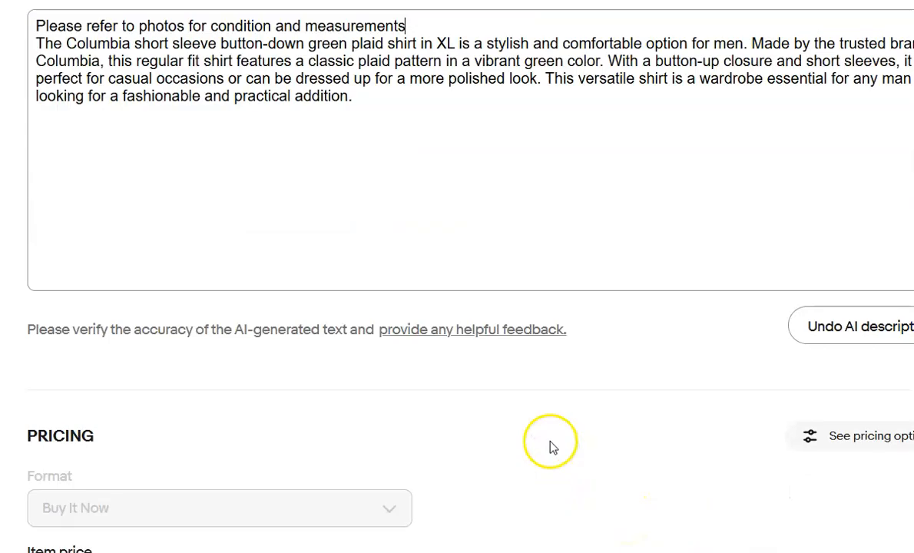
pyautogui.scroll(-4, 551, 446)
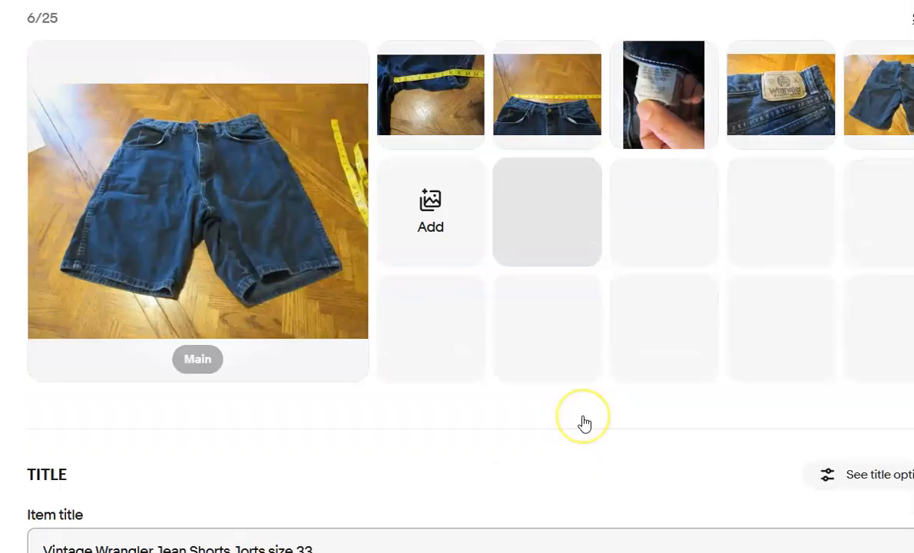
# Replace the Vintage Wrangler Jean Shorts description with an AI-generated one and put the removed line "Please refer to photos for condition and measurements" above it.
pyautogui.scroll(-7, 581, 423)
pyautogui.scroll(-10, 583, 423)
pyautogui.scroll(-8, 584, 423)
pyautogui.scroll(-3, 584, 423)
pyautogui.moveTo(410, 357); pyautogui.dragTo(16, 384)
pyautogui.hotkey('ctrl', 'c')
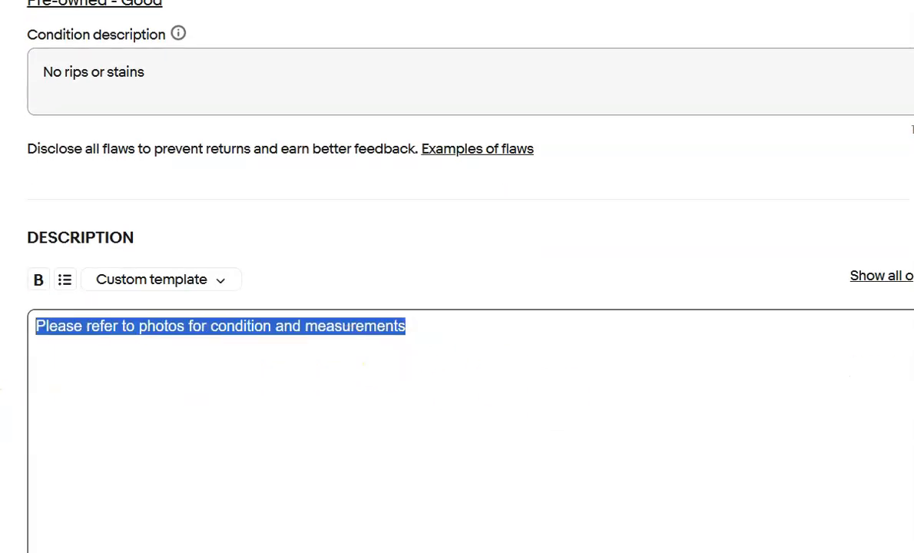
pyautogui.press('BackSpace')
pyautogui.scroll(-2, 506, 359)
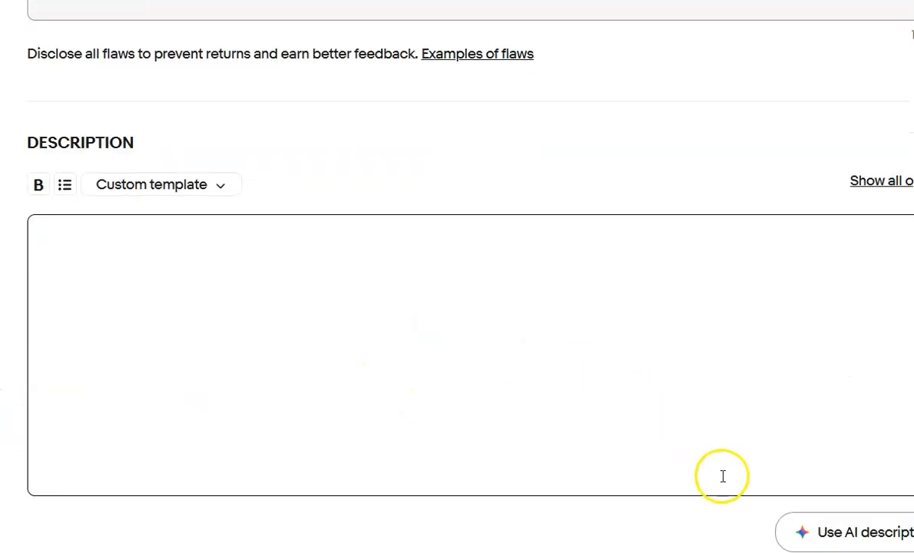
pyautogui.click(831, 534)
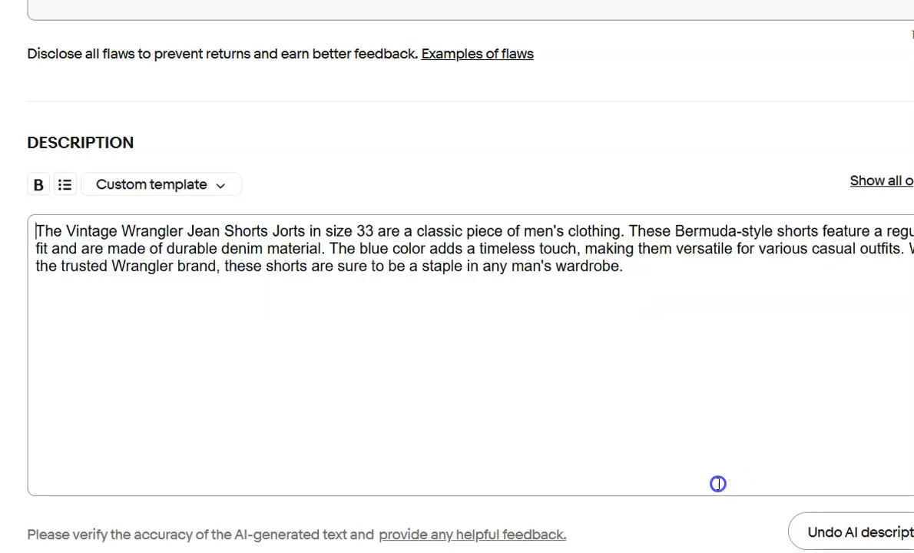
pyautogui.press('Return')
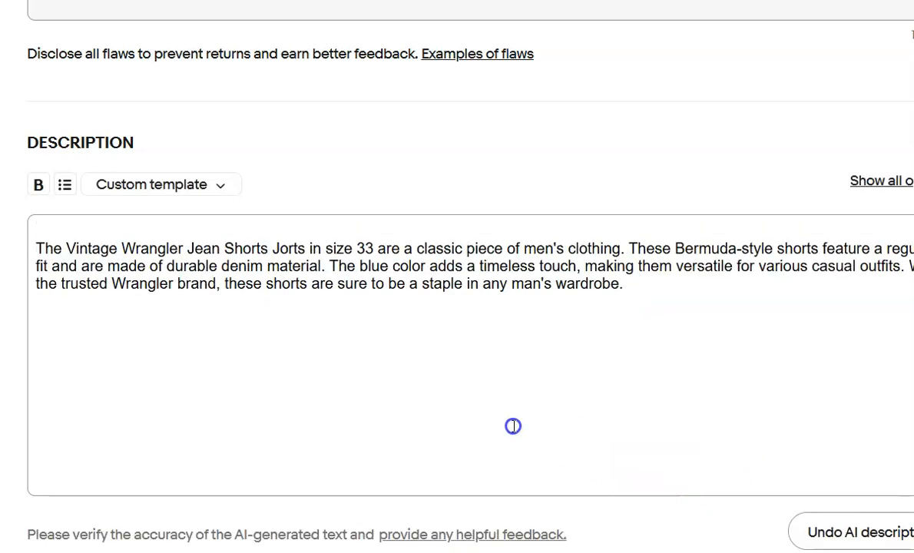
pyautogui.hotkey('ctrl', 'v')
# Choose Calculated ground advantage as the shipping policy of the Vintage Wrangler Jean Shorts listing.
pyautogui.scroll(-10, 508, 383)
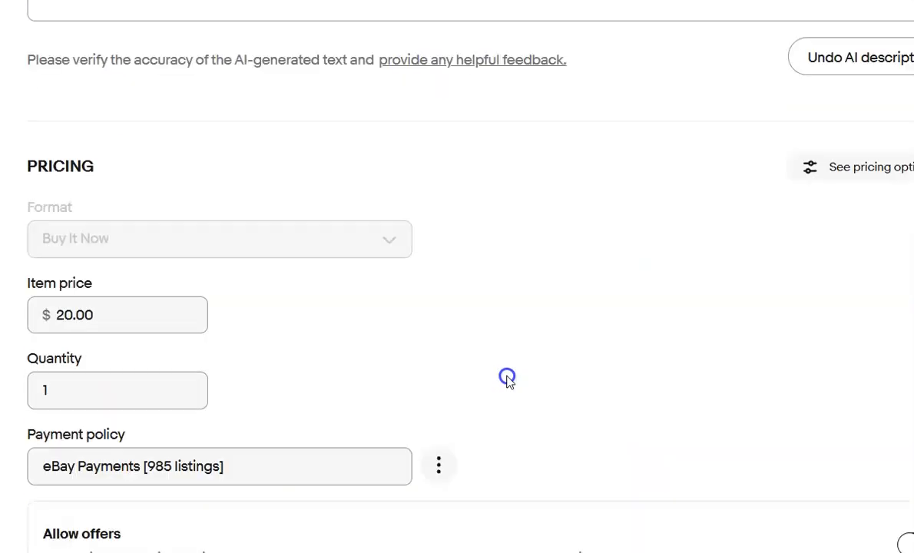
pyautogui.scroll(-3, 506, 380)
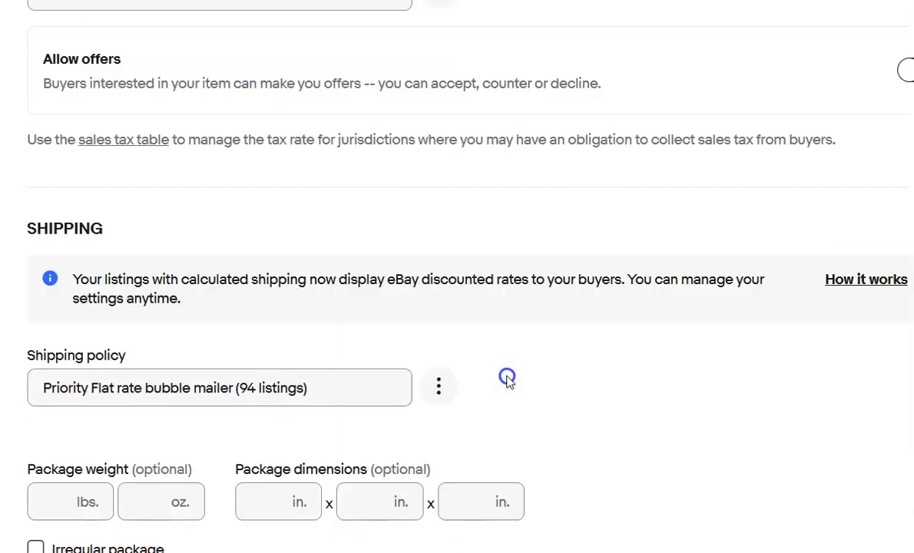
pyautogui.click(340, 388)
pyautogui.click(302, 429)
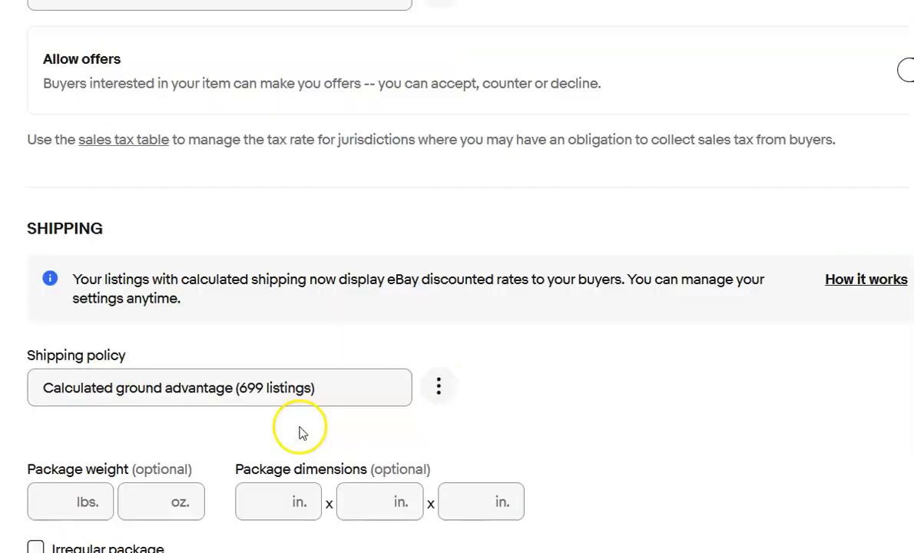
# Set the Wrangler jean shorts' package weight to 1 lb and the package dimensions to 13 x 9 x 3 in.
pyautogui.click(61, 507)
pyautogui.write('1')
pyautogui.press('Tab')
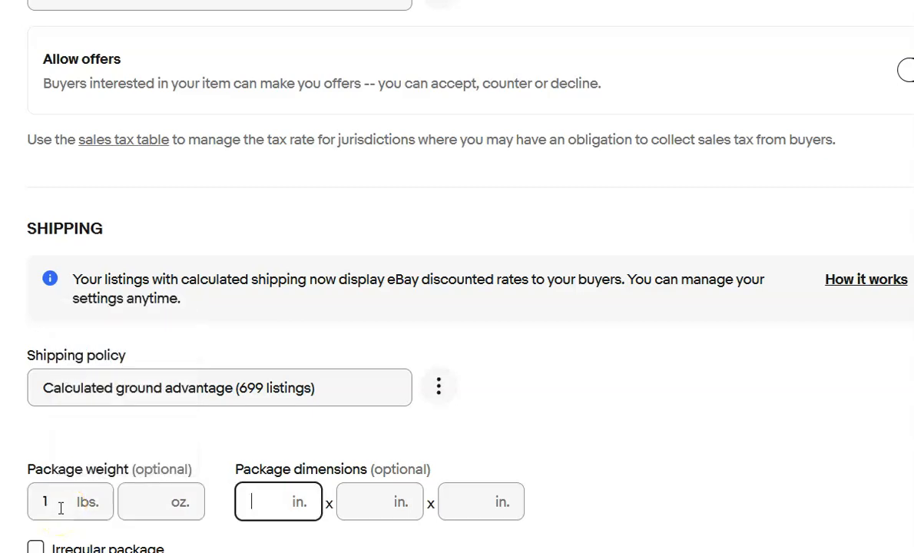
pyautogui.write('13')
pyautogui.press('Tab')
pyautogui.write('9')
pyautogui.press('Tab')
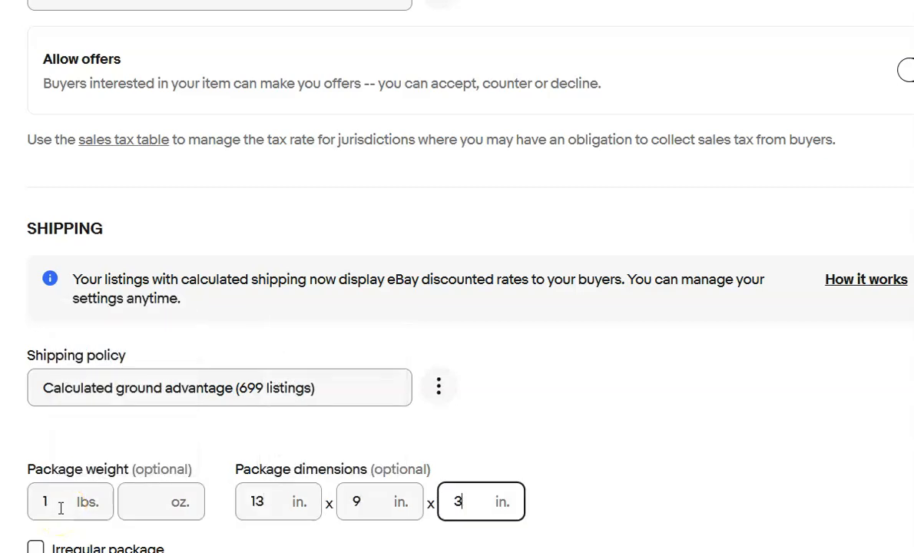
pyautogui.write('3')
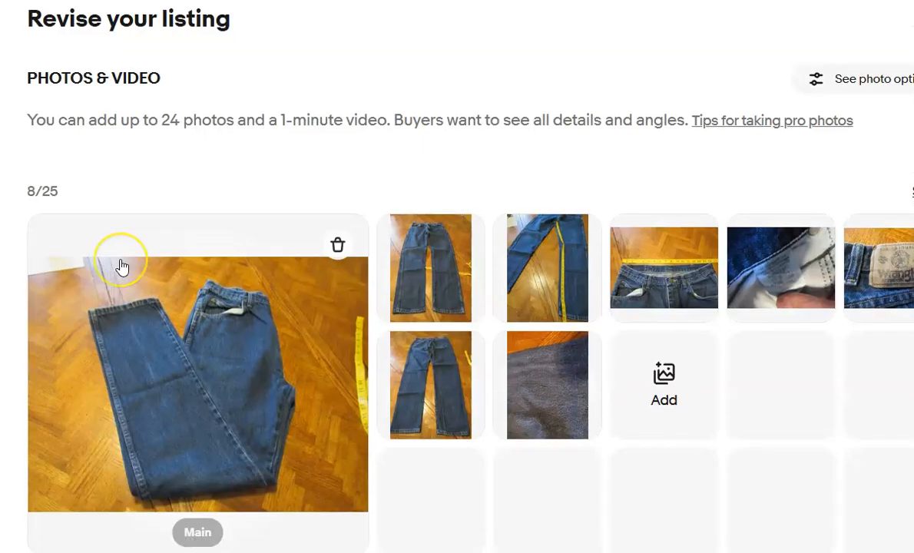
# Replace the Wrangler 34 x 34 jeans description with an AI-generated one, headed by "Please refer to the photos of measurement and condition. Snag pictured".
pyautogui.scroll(-10, 119, 265)
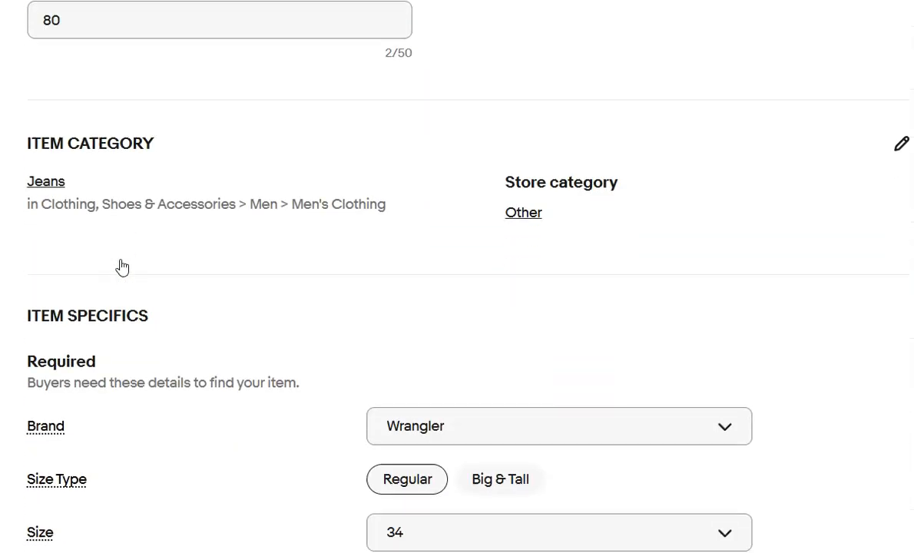
pyautogui.scroll(-10, 120, 265)
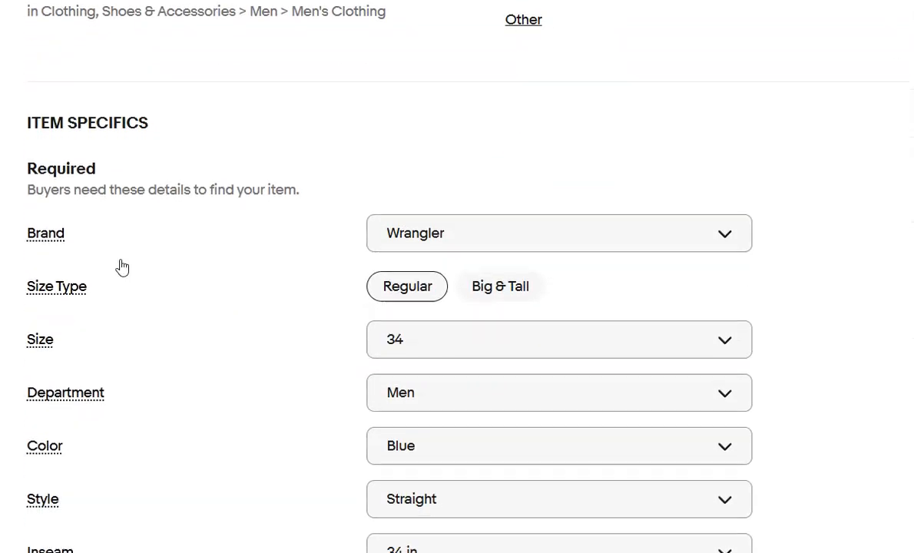
pyautogui.scroll(-7, 121, 266)
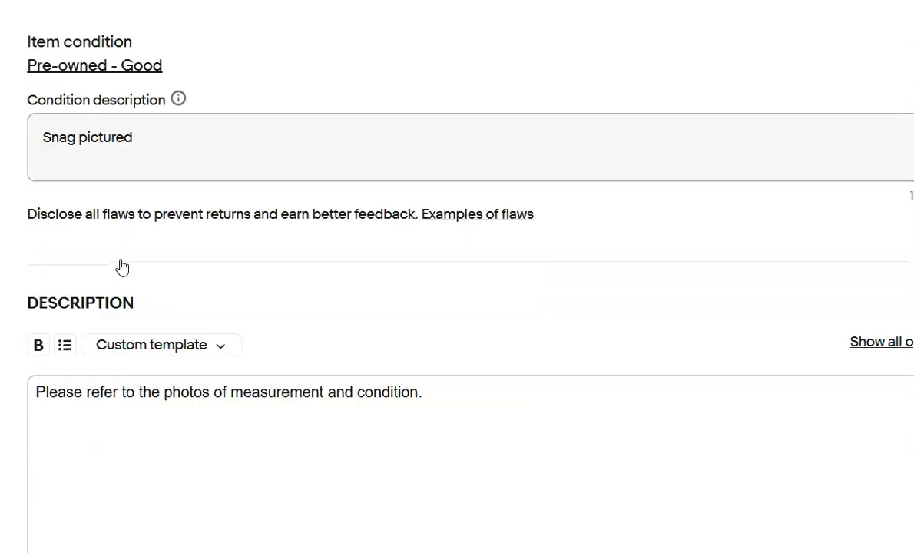
pyautogui.scroll(-2, 120, 266)
pyautogui.moveTo(435, 294); pyautogui.dragTo(243, 298)
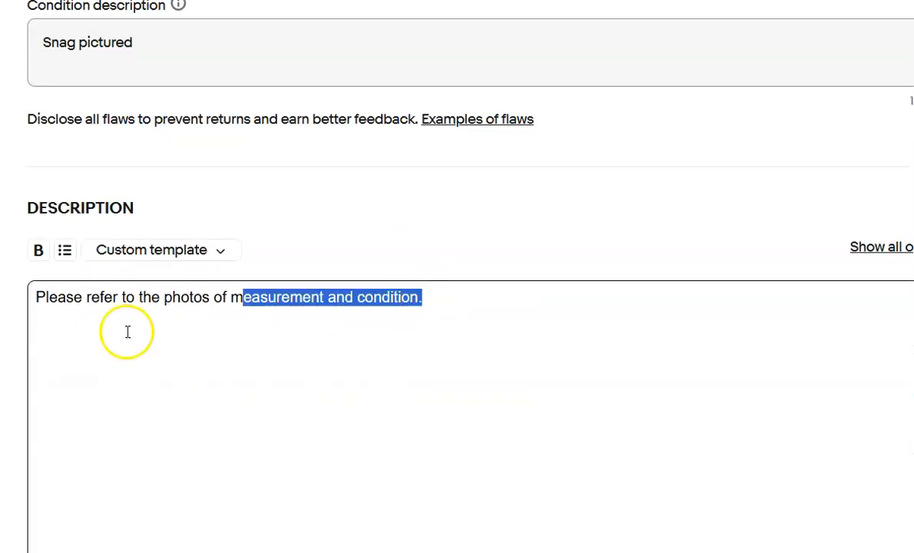
pyautogui.hotkey('ctrl', 'a')
pyautogui.hotkey('ctrl', 'c')
pyautogui.press('BackSpace')
pyautogui.scroll(-4, 71, 360)
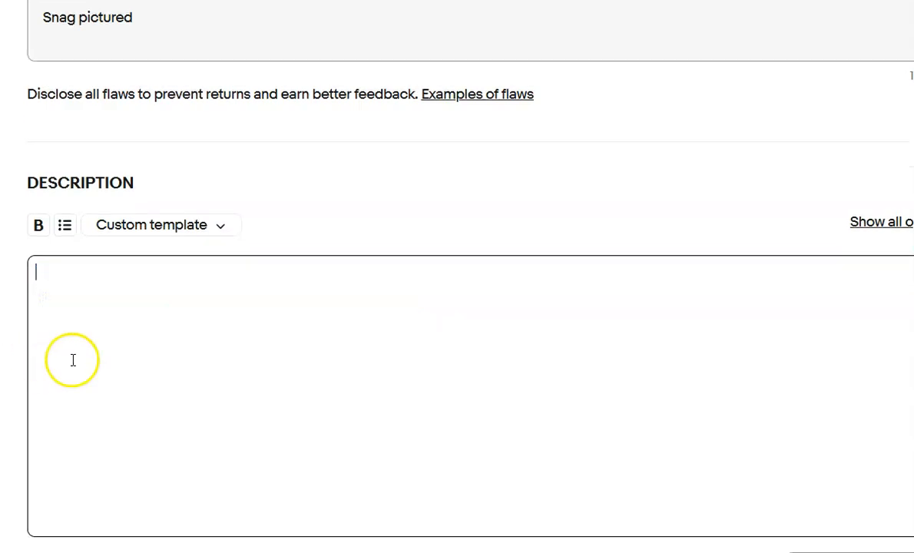
pyautogui.click(881, 418)
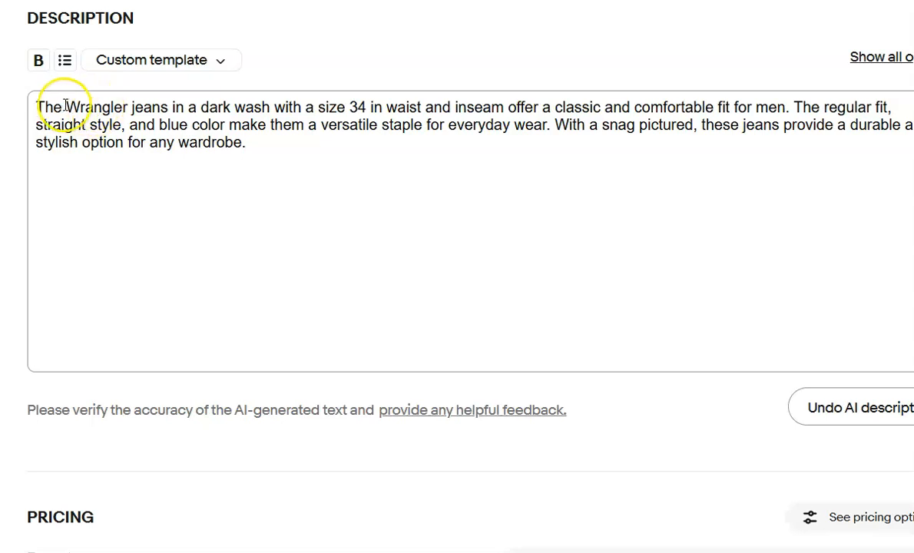
pyautogui.press('Return')
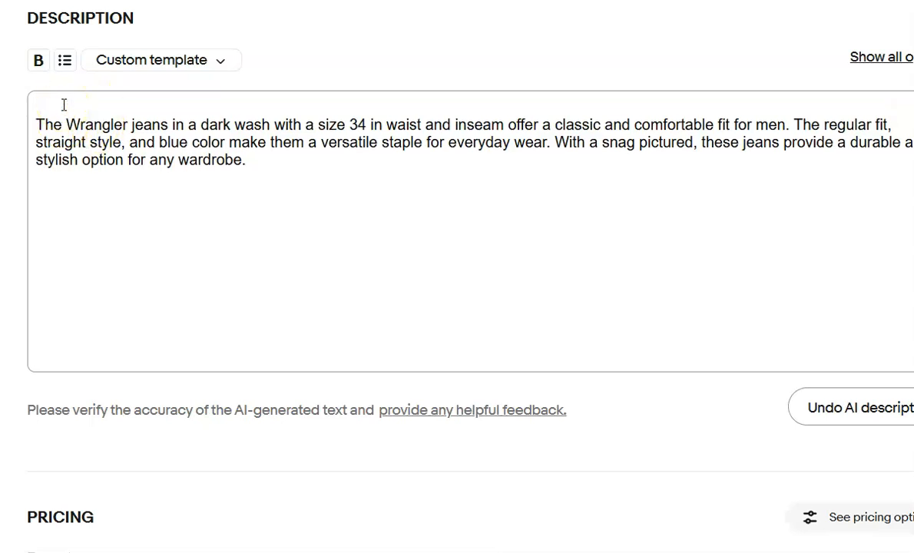
pyautogui.hotkey('ctrl', 'v')
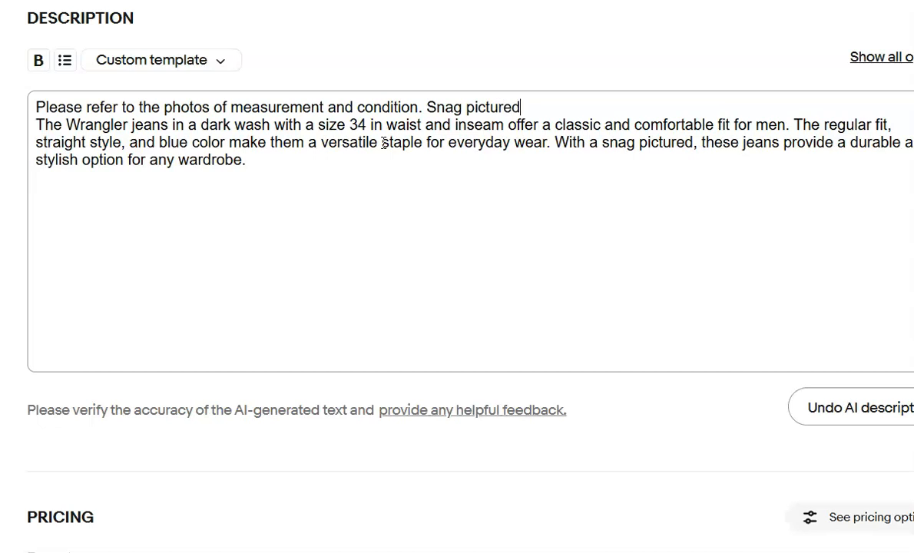
# Choose Calculated ground advantage as the shipping policy of the Wrangler 34 x 34 jeans listing.
pyautogui.scroll(-10, 681, 361)
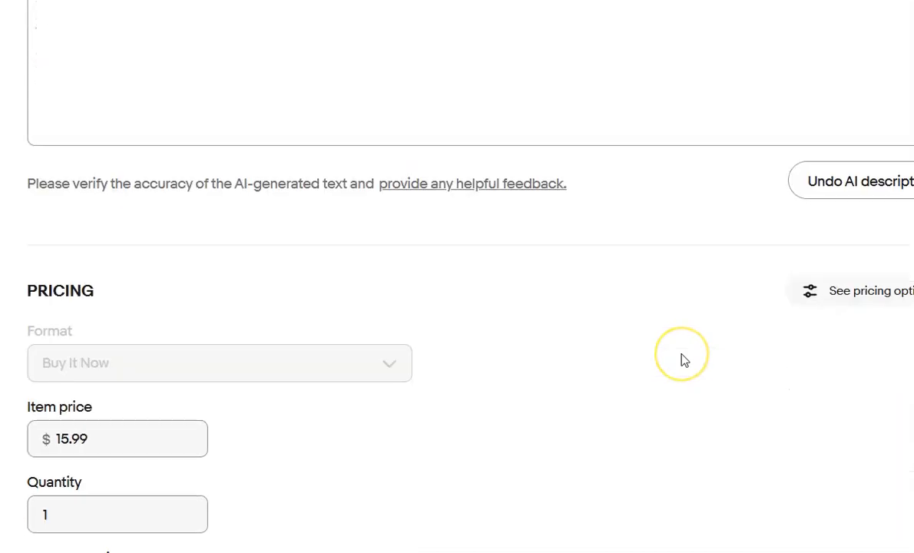
pyautogui.scroll(-2, 679, 358)
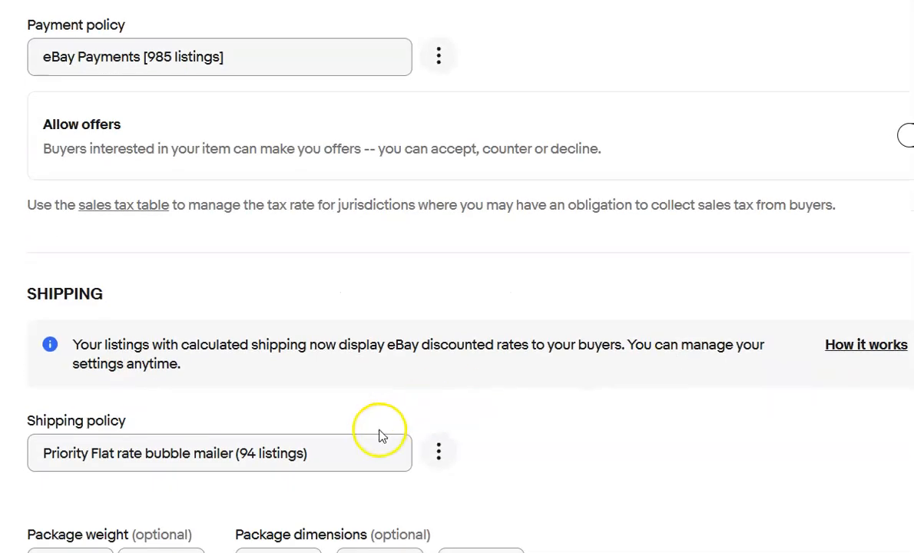
pyautogui.click(376, 441)
pyautogui.click(275, 504)
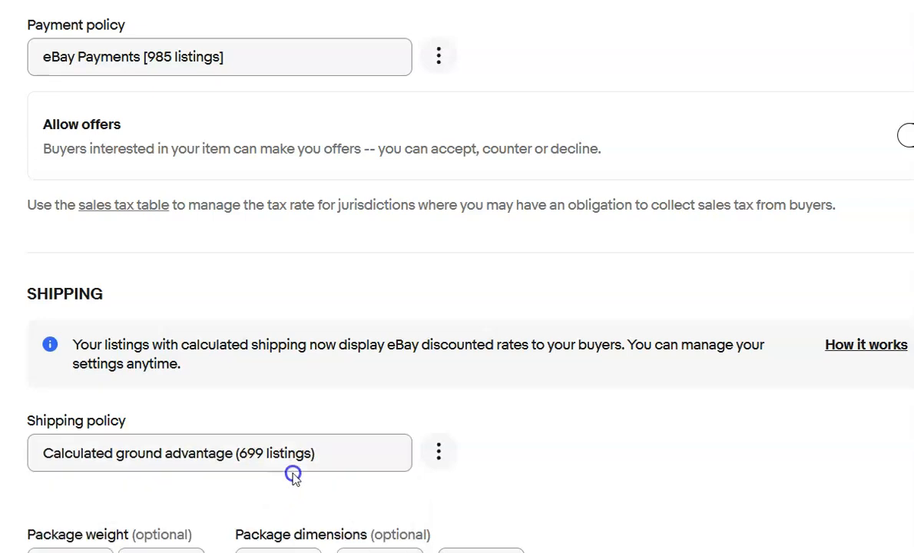
# Set the Wrangler 34 x 34 jeans' package weight to 2 lb and the package dimensions to 15 x 13 x 4 in.
pyautogui.scroll(-2, 321, 447)
pyautogui.click(64, 376)
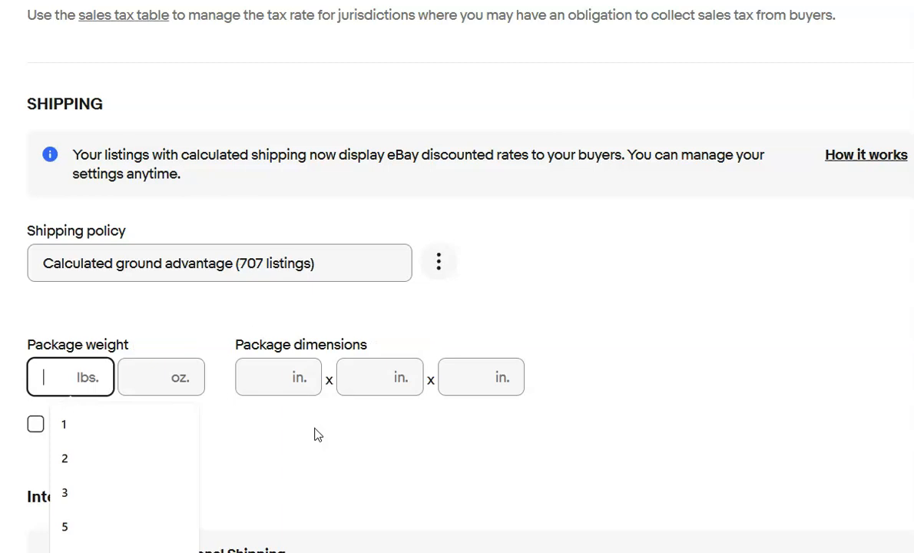
pyautogui.write('2')
pyautogui.click(299, 380)
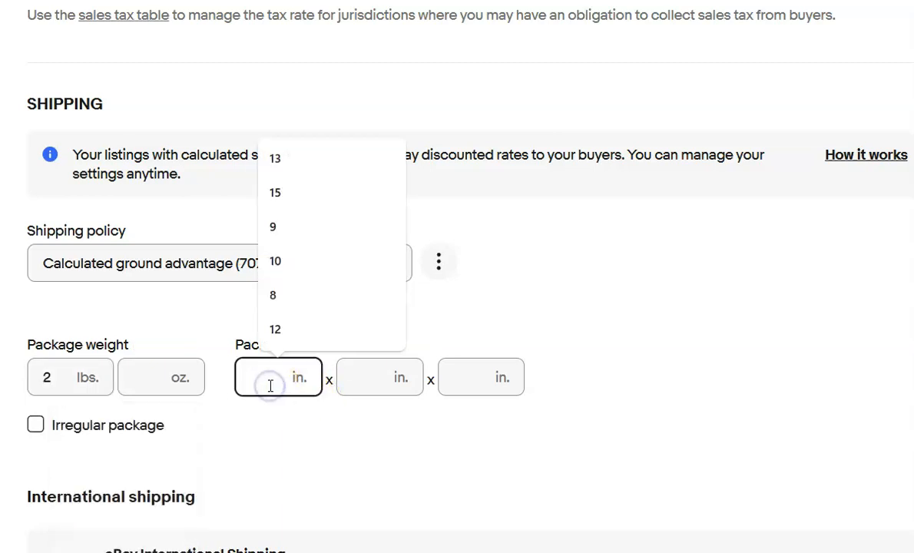
pyautogui.write('15')
pyautogui.press('Tab')
pyautogui.write('13')
pyautogui.press('Tab')
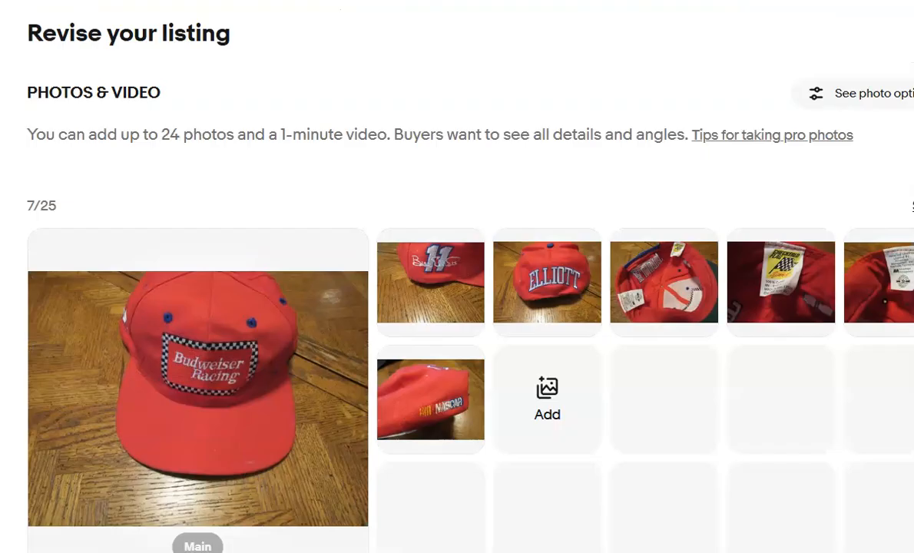
# Replace the racing hat's description with AI-generated text headed by "Vintage 1990's Nascar racing hat, Bill Elliot. Please refer to pictures." and check its shipping settings.
pyautogui.scroll(-13, 457, 277)
pyautogui.scroll(-6, 456, 276)
pyautogui.scroll(5, 457, 276)
pyautogui.scroll(-10, 457, 276)
pyautogui.scroll(-9, 437, 355)
pyautogui.moveTo(518, 244); pyautogui.dragTo(34, 229)
pyautogui.hotkey('ctrl', 'c')
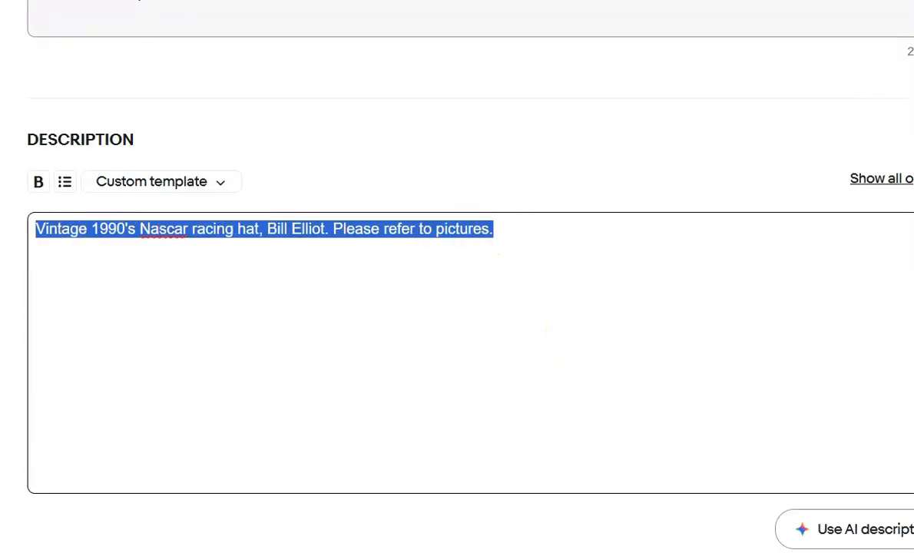
pyautogui.press('BackSpace')
pyautogui.scroll(-1, 218, 323)
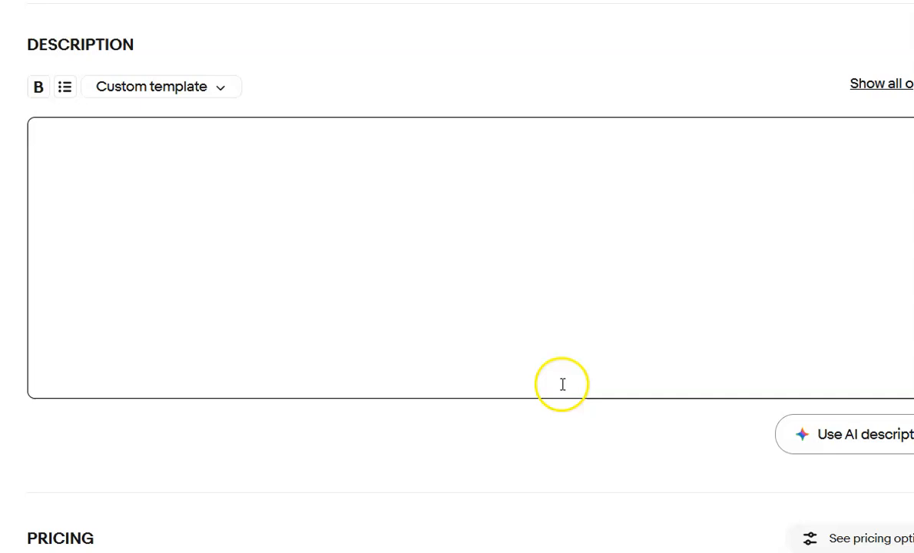
pyautogui.click(867, 439)
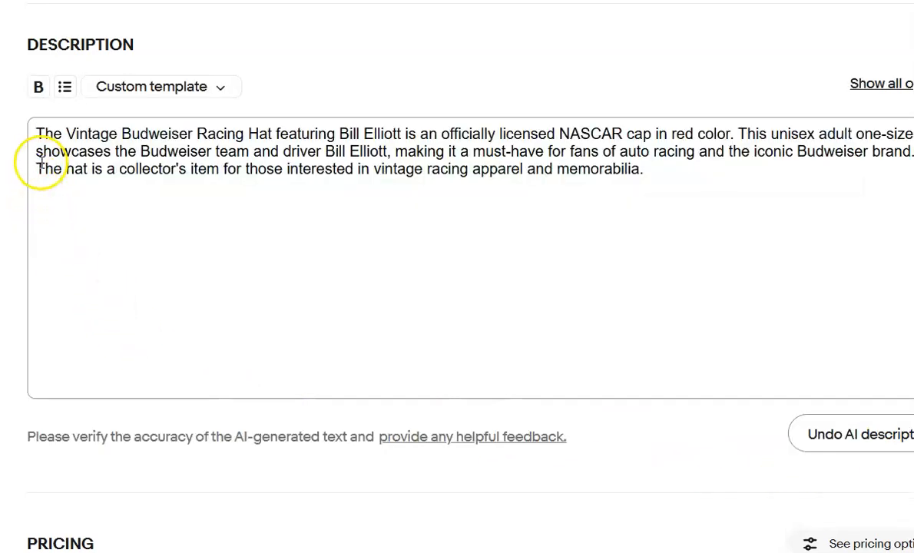
pyautogui.press('Return')
pyautogui.hotkey('ctrl', 'v')
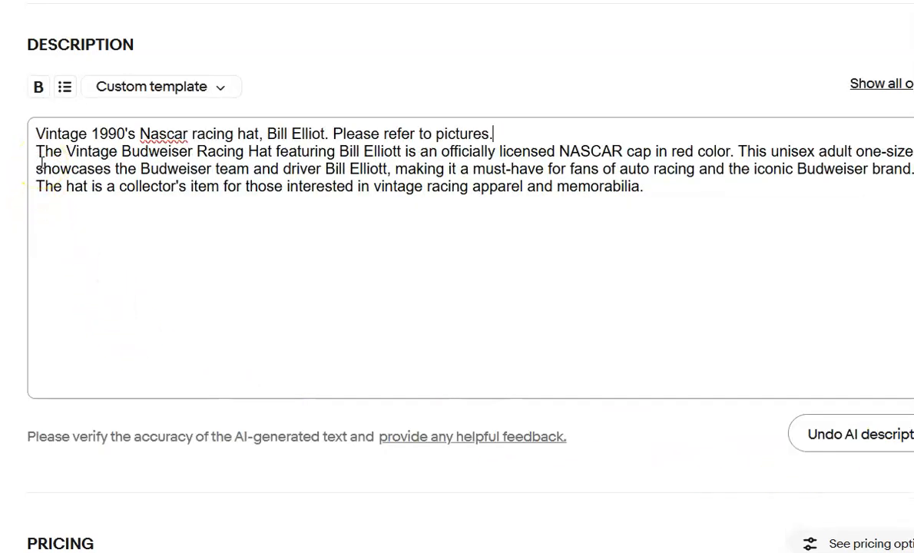
pyautogui.scroll(-5, 82, 201)
pyautogui.scroll(-3, 84, 204)
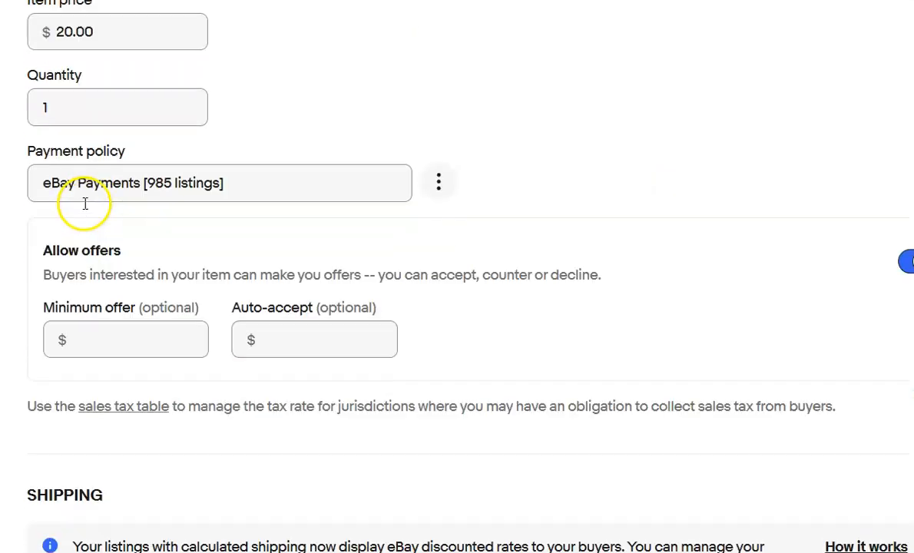
pyautogui.scroll(-1, 83, 201)
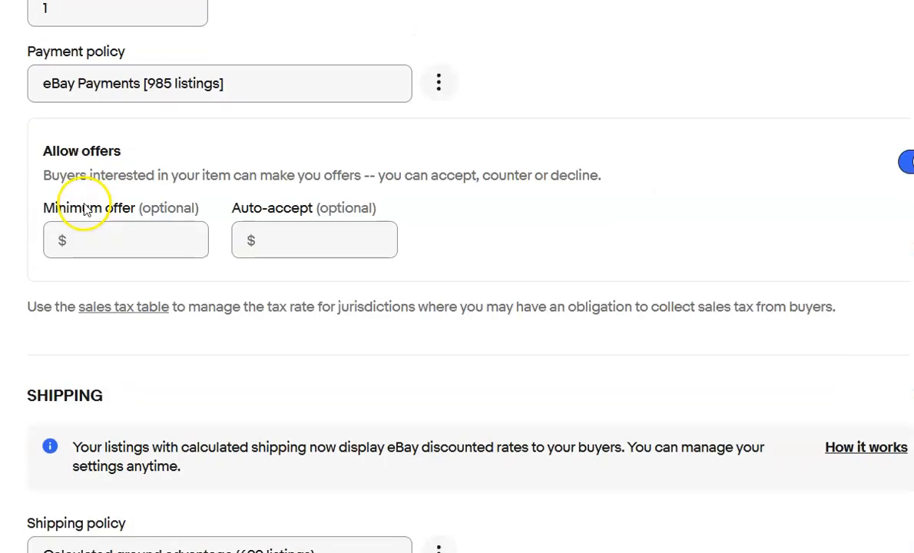
pyautogui.scroll(-1, 86, 210)
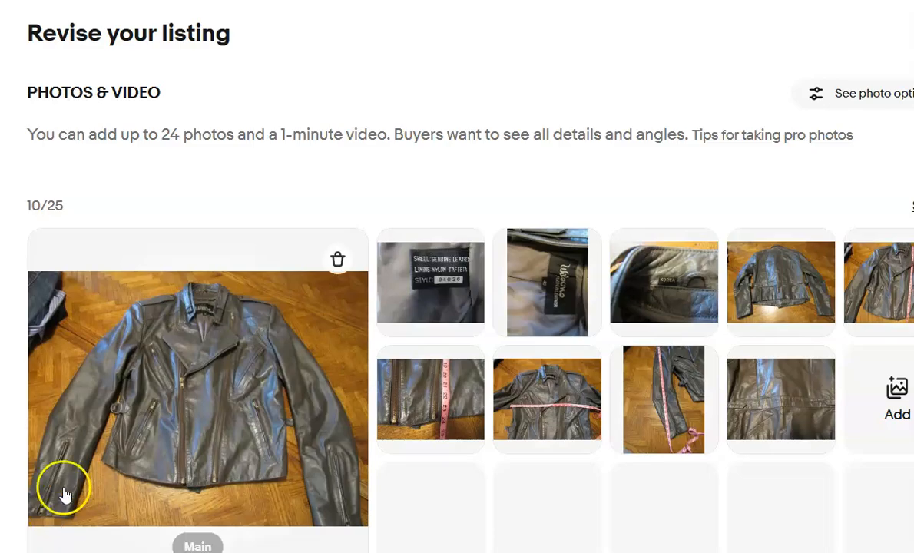
# Review the photos, title, category and item specifics of the Wilson's Leather Coat listing.
pyautogui.scroll(-7, 65, 493)
pyautogui.scroll(-7, 77, 459)
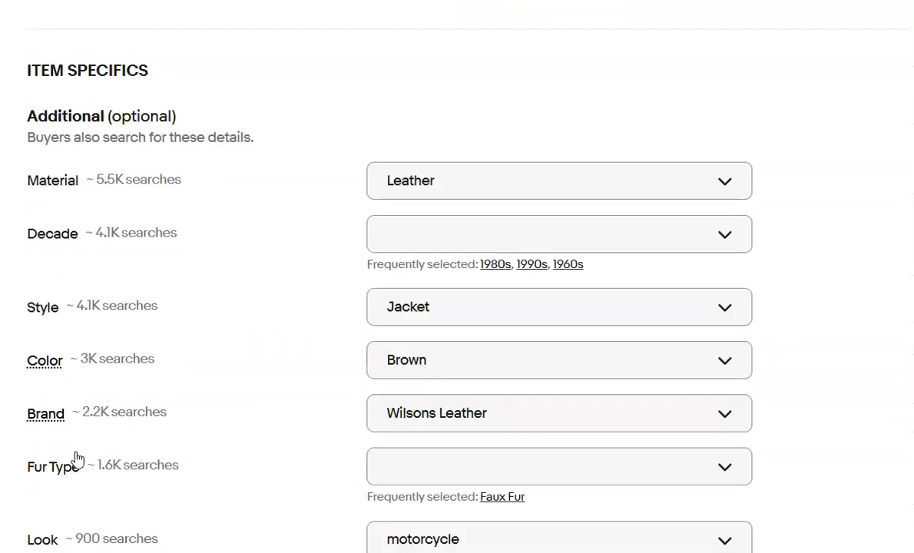
pyautogui.scroll(-3, 77, 459)
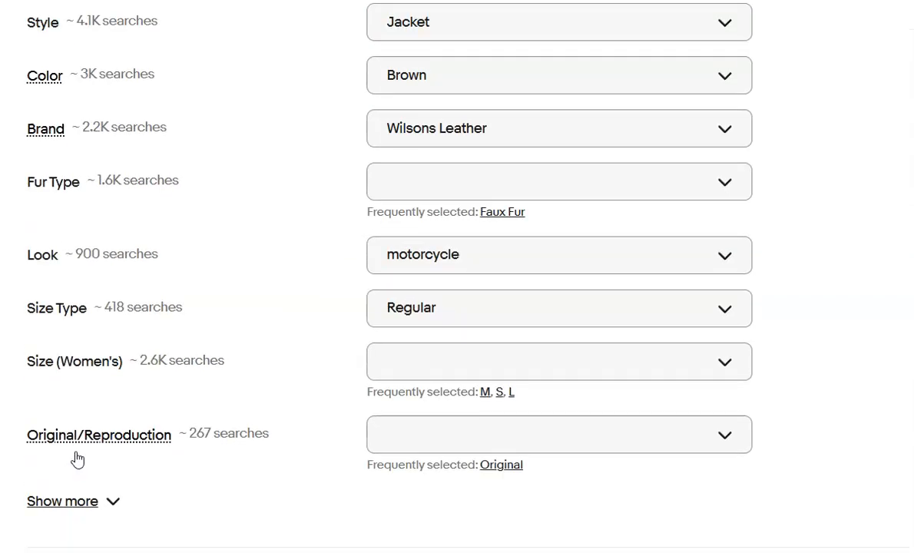
pyautogui.scroll(-1, 76, 459)
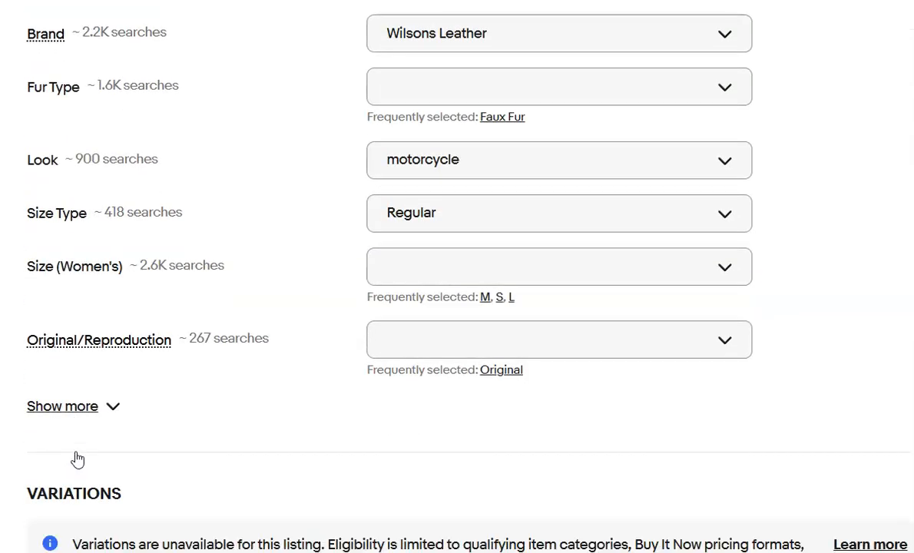
pyautogui.scroll(14, 77, 459)
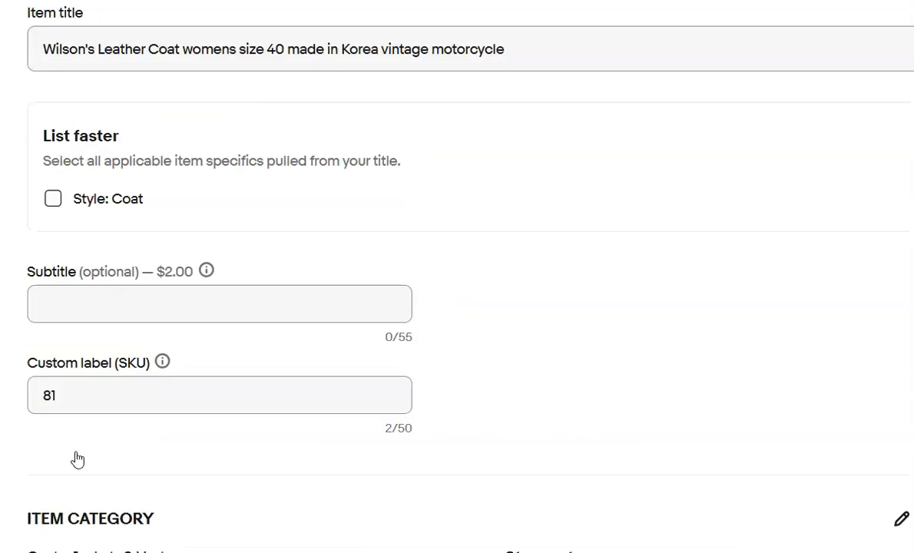
pyautogui.scroll(1, 77, 459)
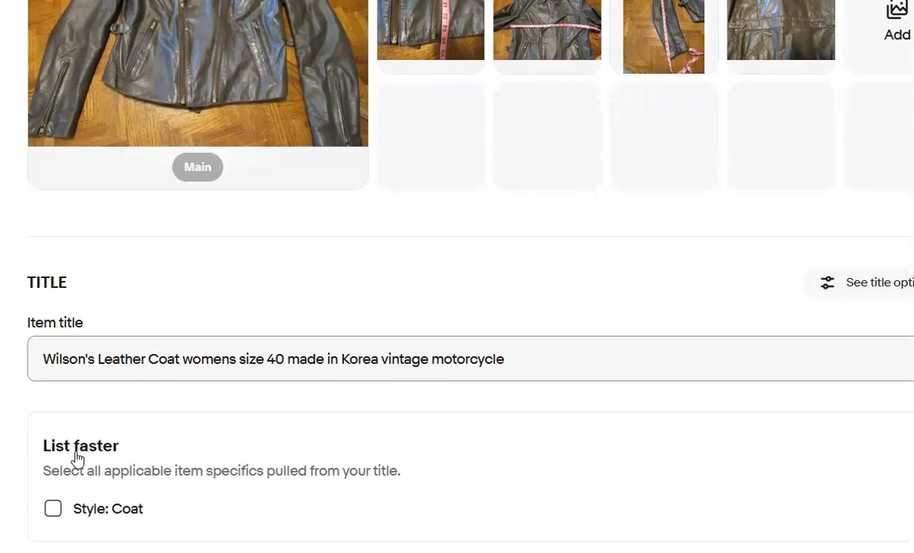
pyautogui.scroll(-10, 77, 459)
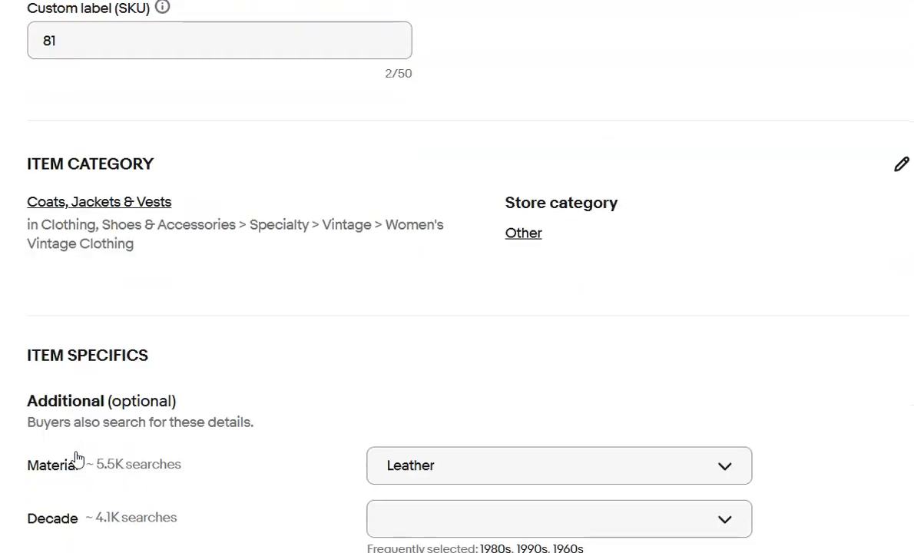
pyautogui.scroll(-8, 77, 460)
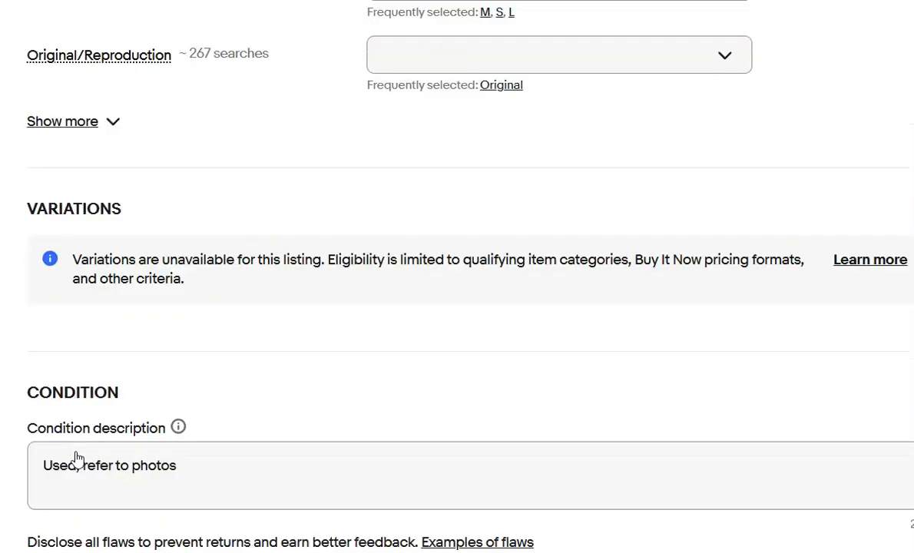
# Replace the coat's description with AI-generated text headed by "Wilson's Leather Coat womens size 40 made in Korea vintage motorcycle" and check its shipping settings.
pyautogui.scroll(-4, 77, 459)
pyautogui.moveTo(555, 430); pyautogui.dragTo(45, 498)
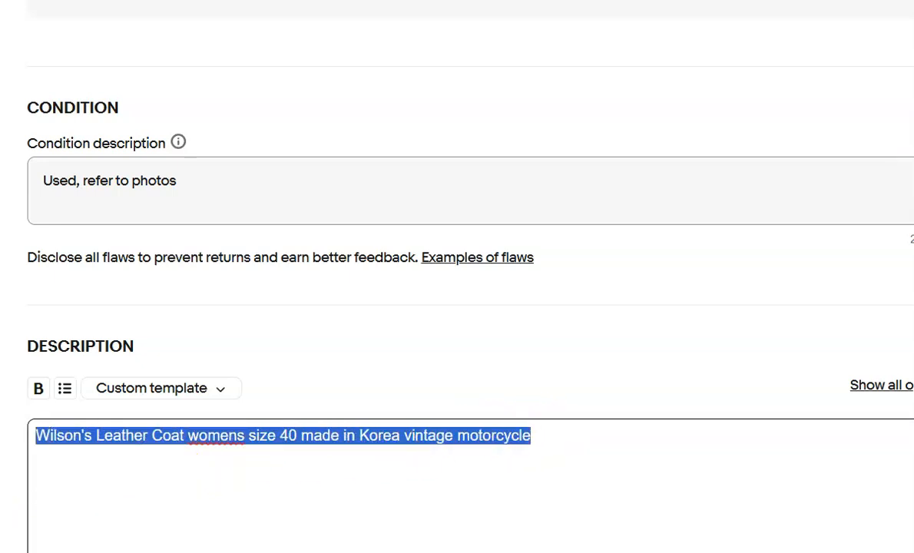
pyautogui.press('BackSpace')
pyautogui.scroll(-2, 84, 467)
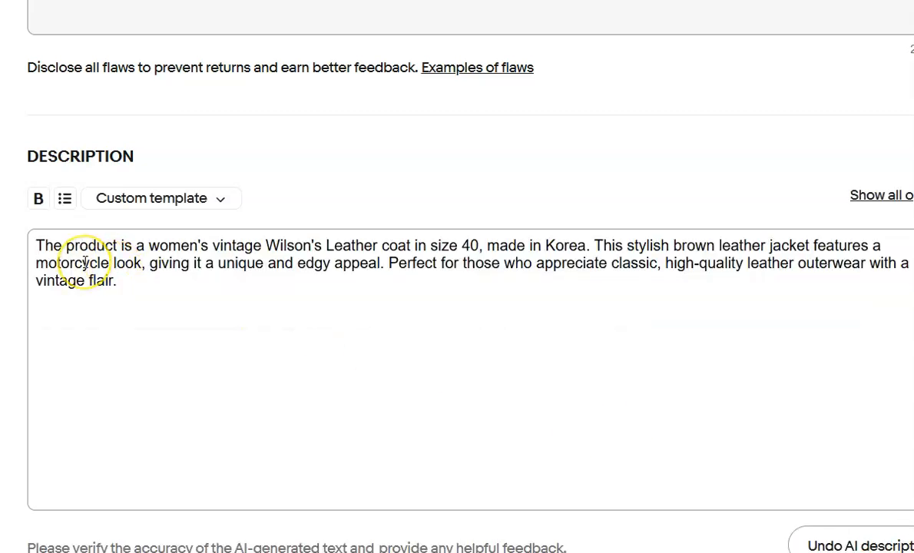
pyautogui.press('Return')
pyautogui.write("Wilson's Leather Coat womens size 40 made in Korea vintage motorcycle")
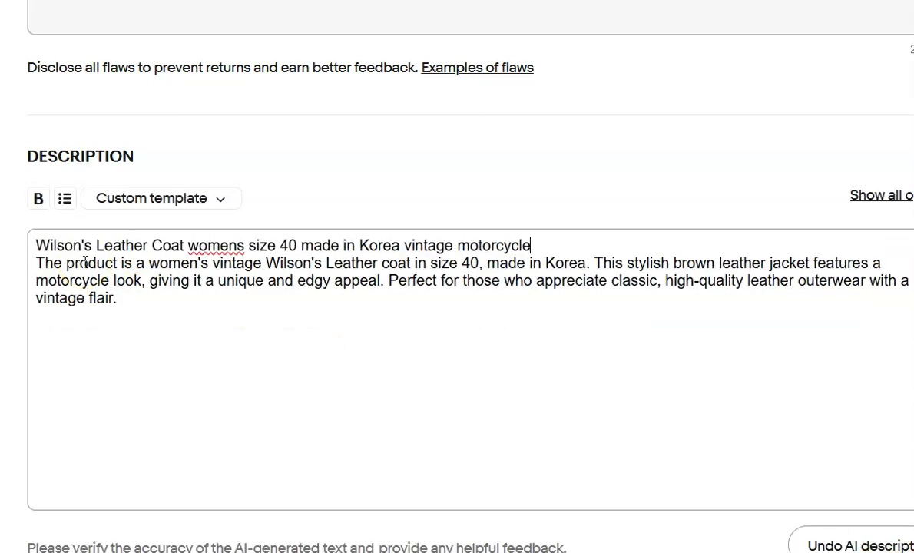
pyautogui.scroll(-5, 121, 271)
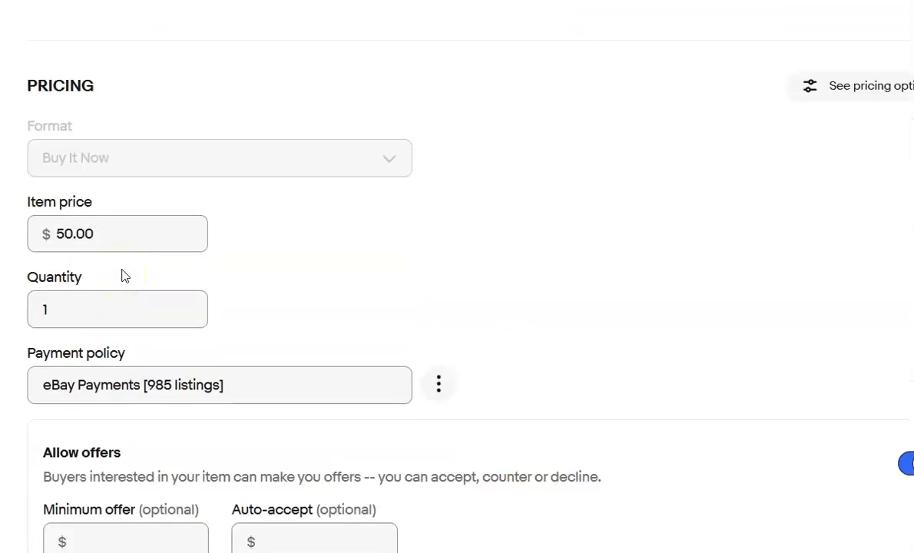
pyautogui.scroll(-7, 126, 277)
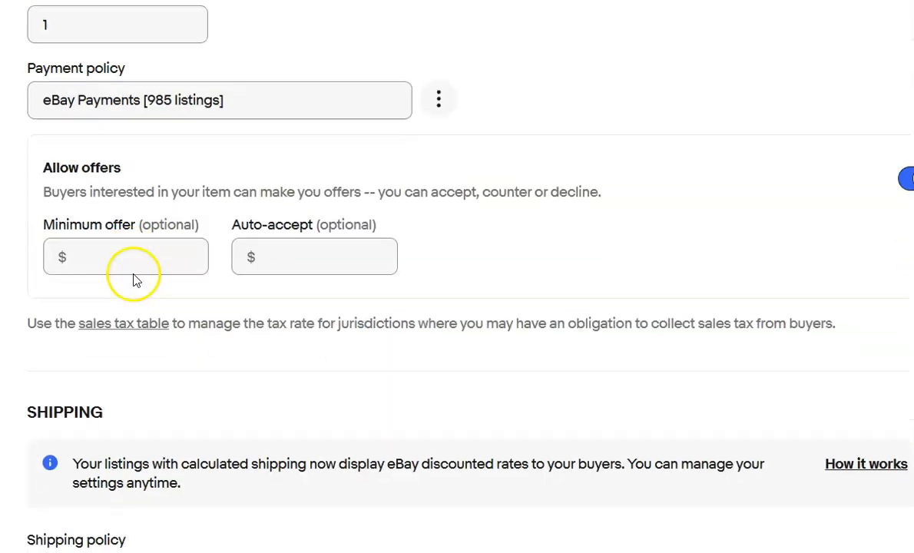
pyautogui.scroll(-2, 135, 279)
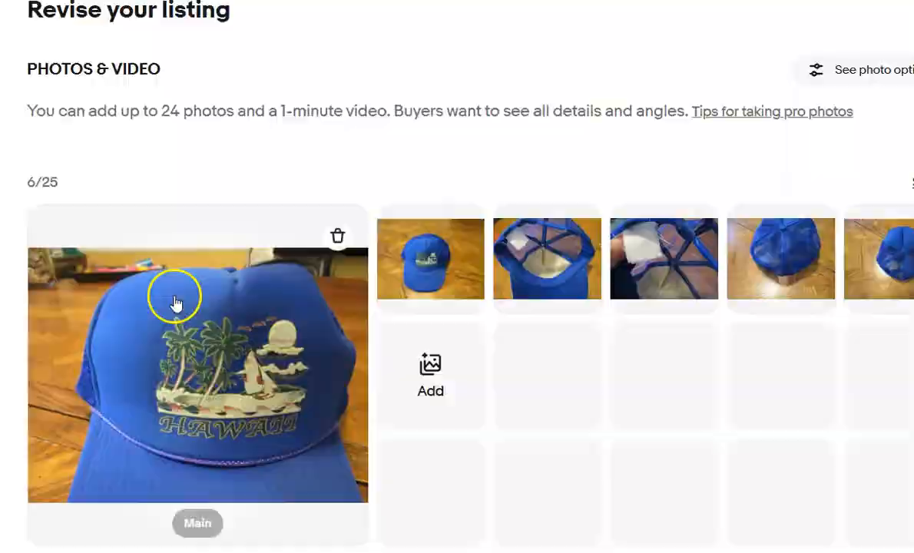
# Replace the blue Hawaii hat's description with AI-generated text headed by "Vintage Hawaii Snap Back Hat Blue. Please refer to photos".
pyautogui.scroll(-12, 180, 296)
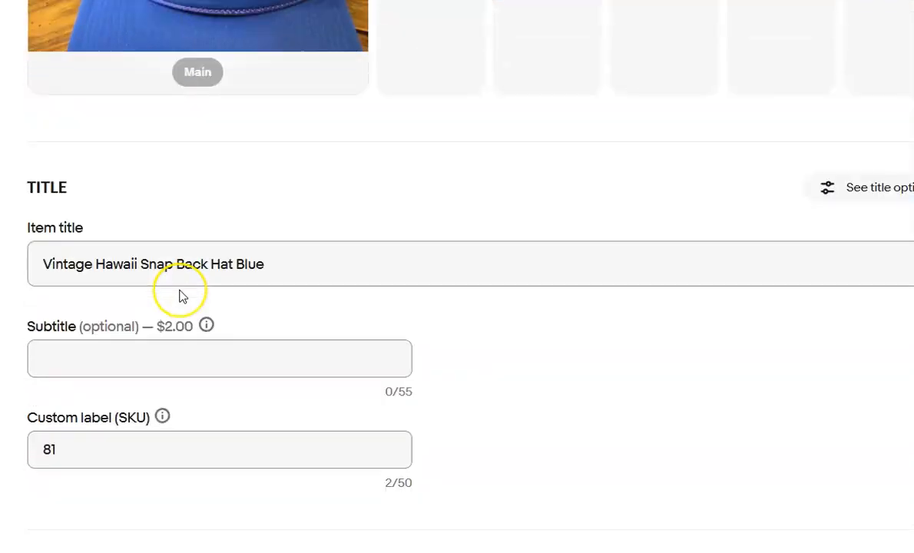
pyautogui.scroll(-9, 183, 297)
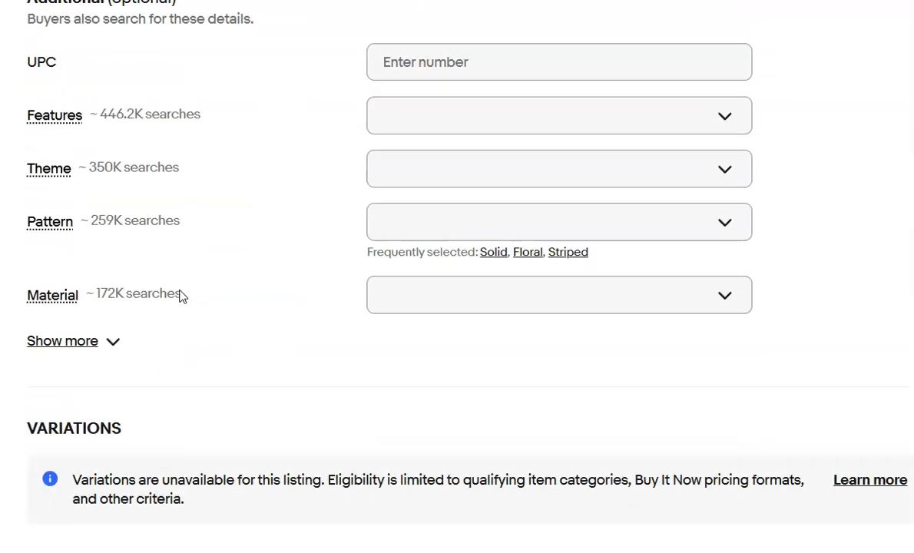
pyautogui.scroll(-2, 180, 296)
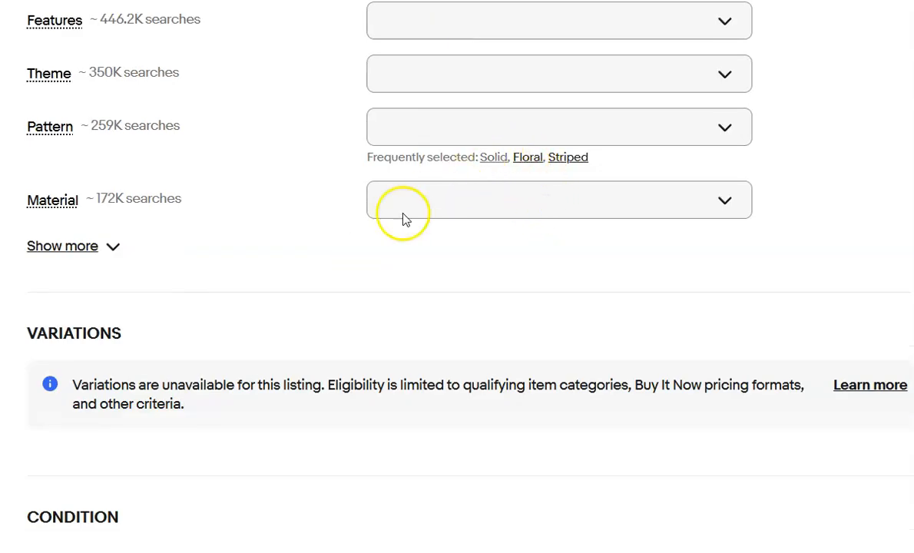
pyautogui.scroll(-8, 329, 253)
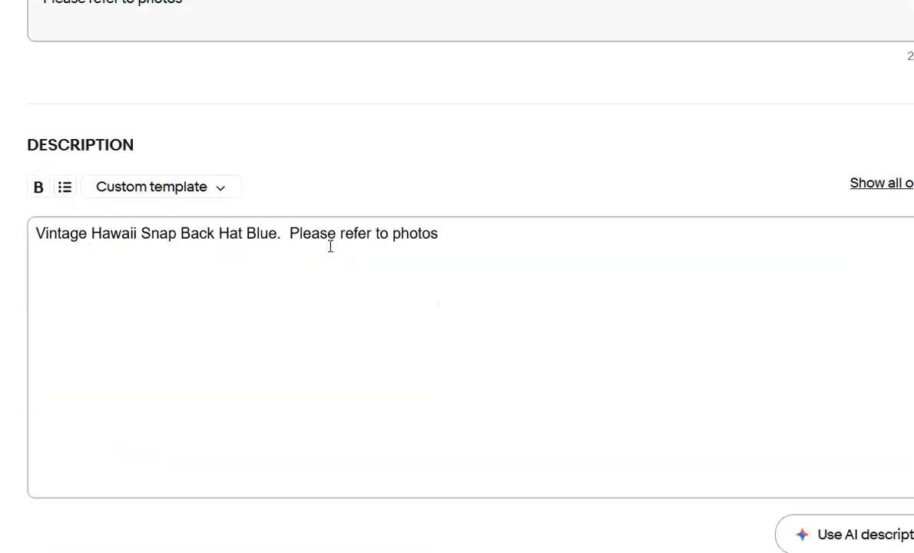
pyautogui.moveTo(437, 214); pyautogui.dragTo(35, 213)
pyautogui.hotkey('ctrl', 'c')
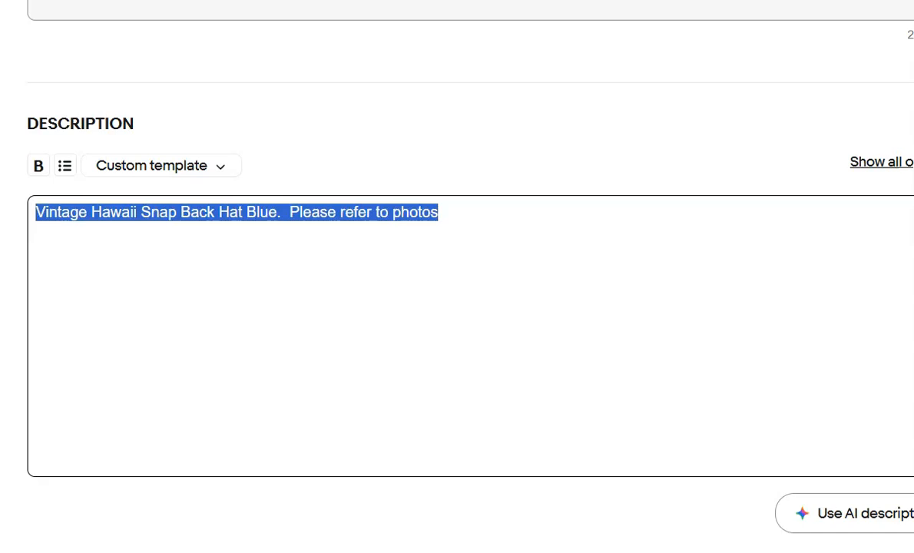
pyautogui.press('BackSpace')
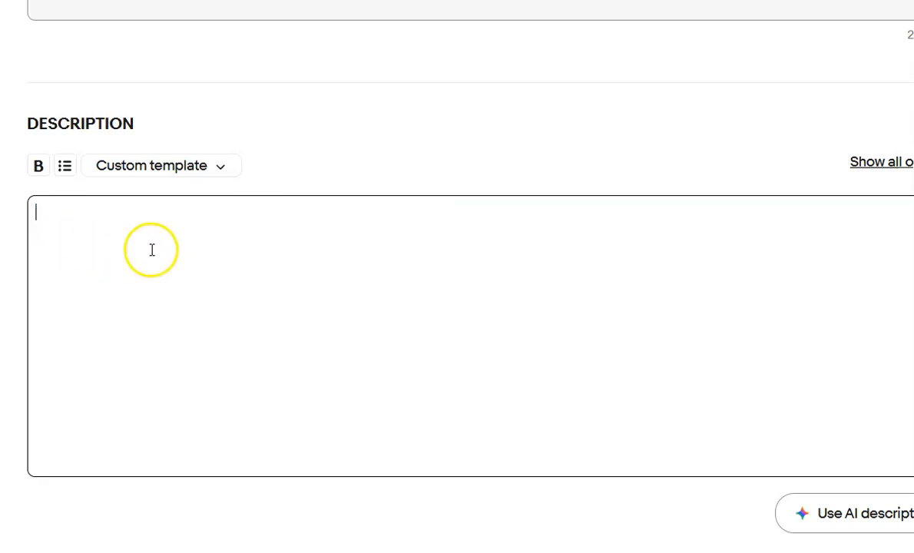
pyautogui.click(851, 512)
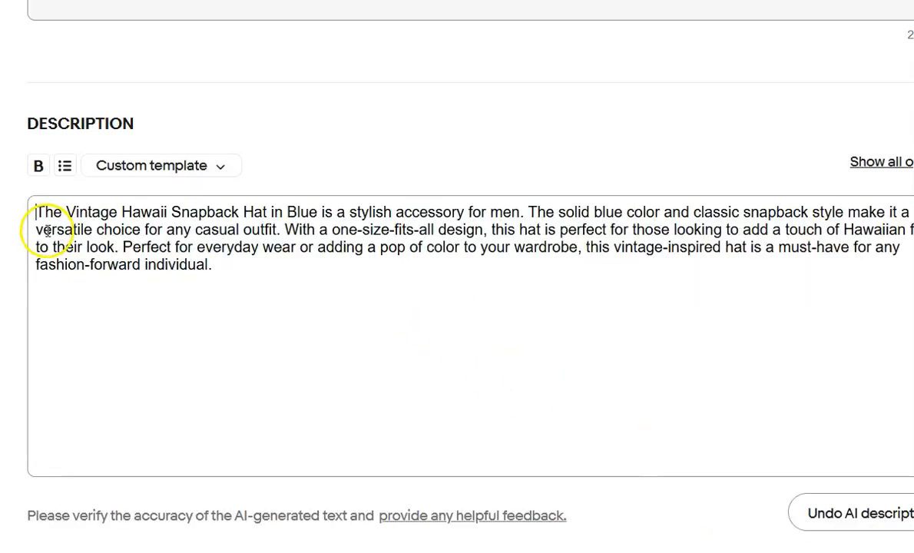
pyautogui.press('Return')
pyautogui.press('Up')
pyautogui.hotkey('ctrl', 'v')
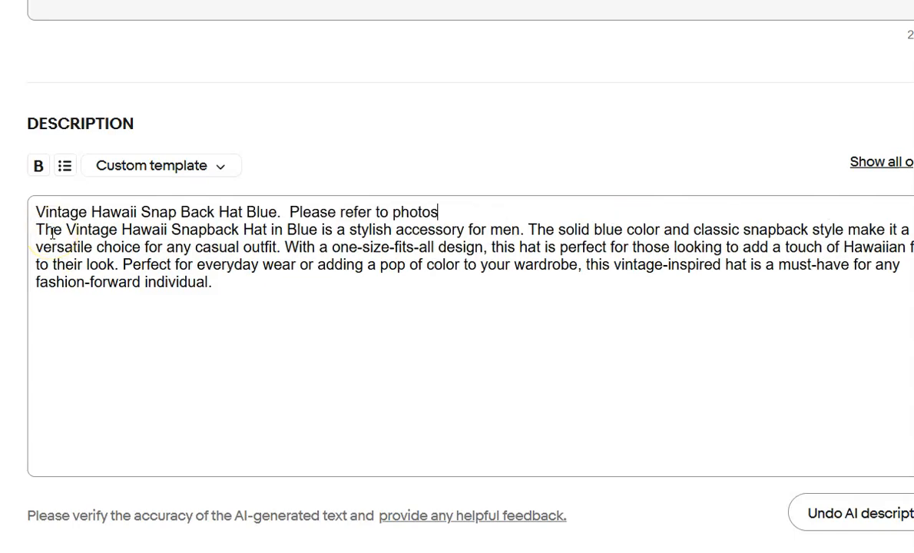
pyautogui.scroll(-10, 52, 234)
pyautogui.scroll(-4, 52, 239)
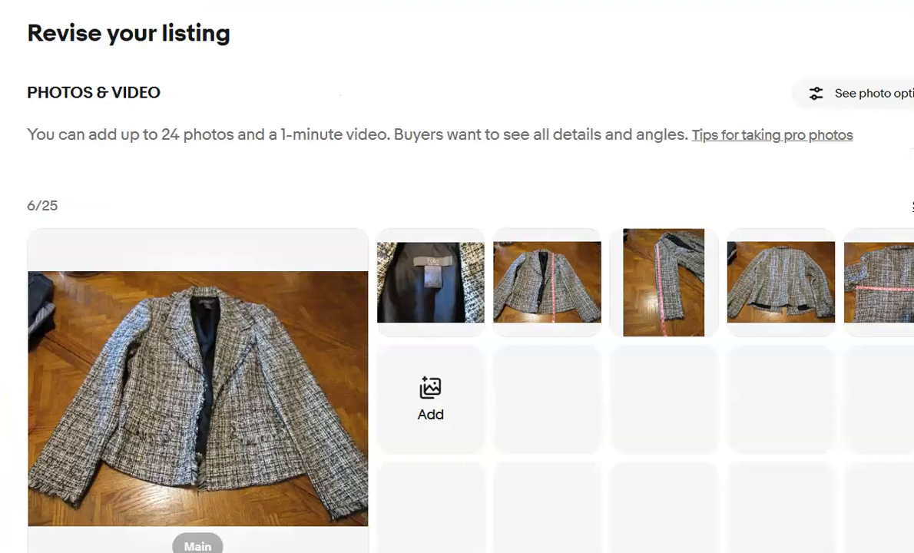
# Replace the Folio blazer's description with AI-generated text headed by "Folio New York size large women's Blazer. Please refer to photos.".
pyautogui.scroll(-10, 103, 466)
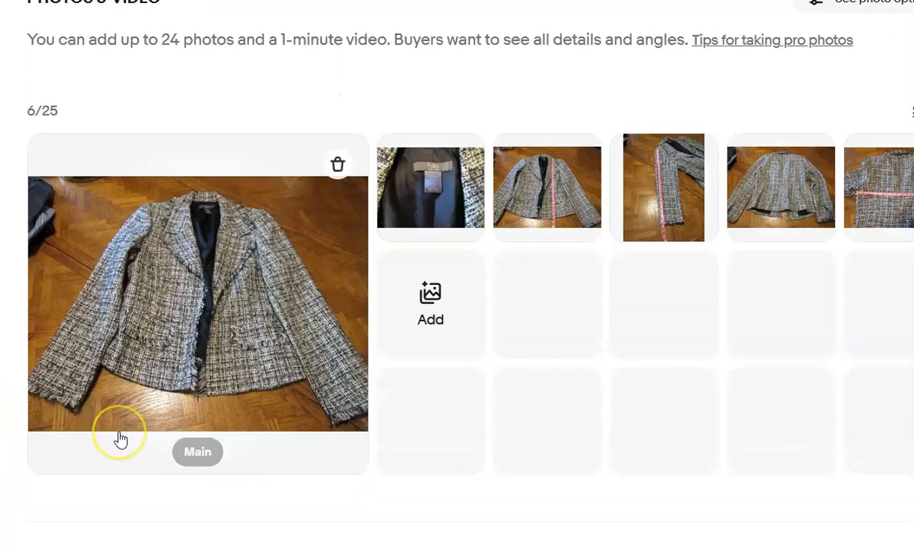
pyautogui.scroll(-7, 121, 439)
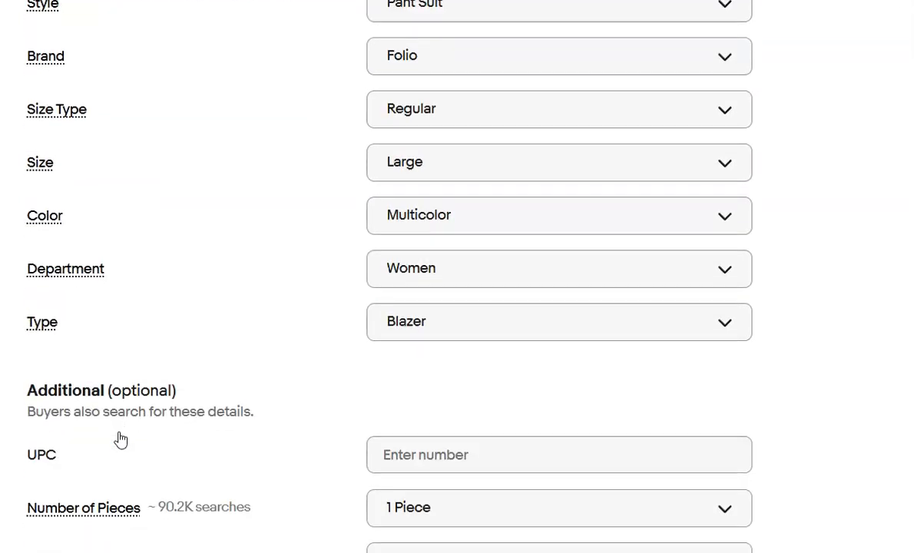
pyautogui.scroll(1, 120, 439)
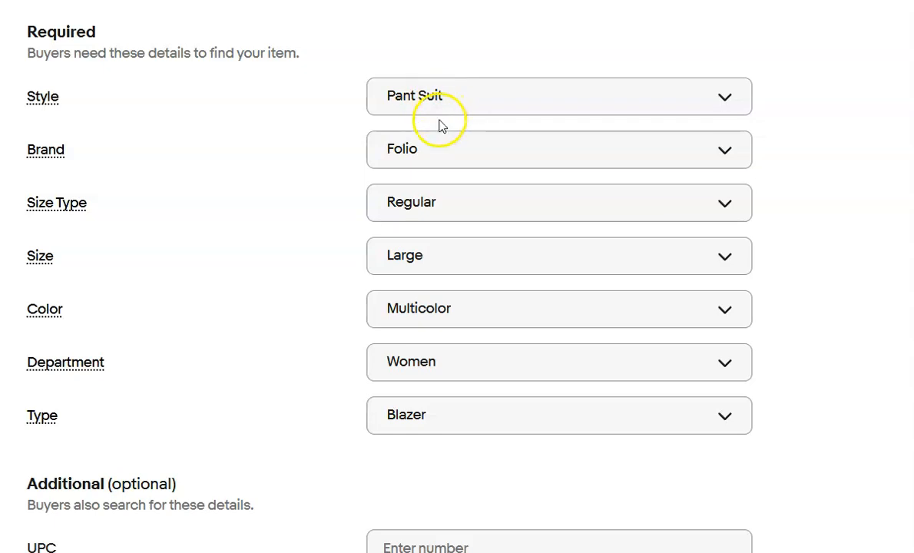
pyautogui.scroll(-4, 435, 130)
pyautogui.scroll(-7, 430, 141)
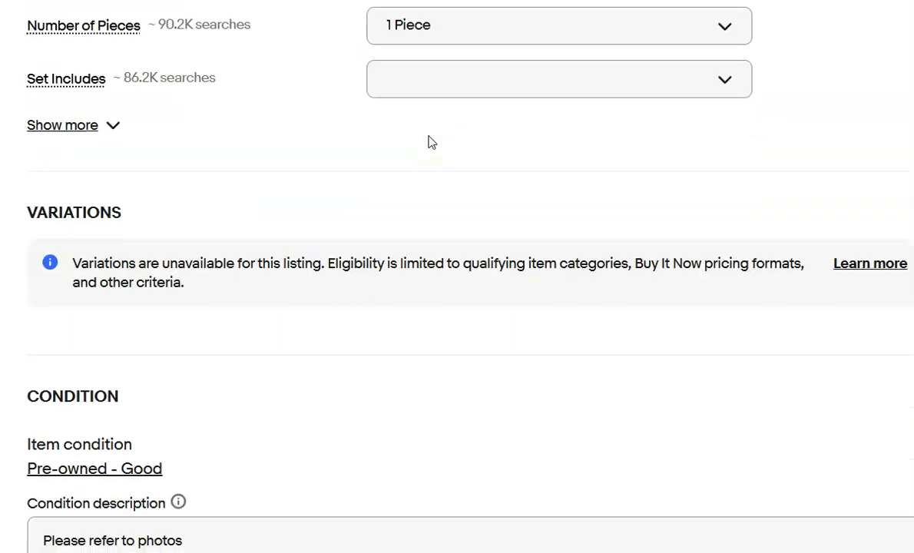
pyautogui.scroll(-1, 430, 140)
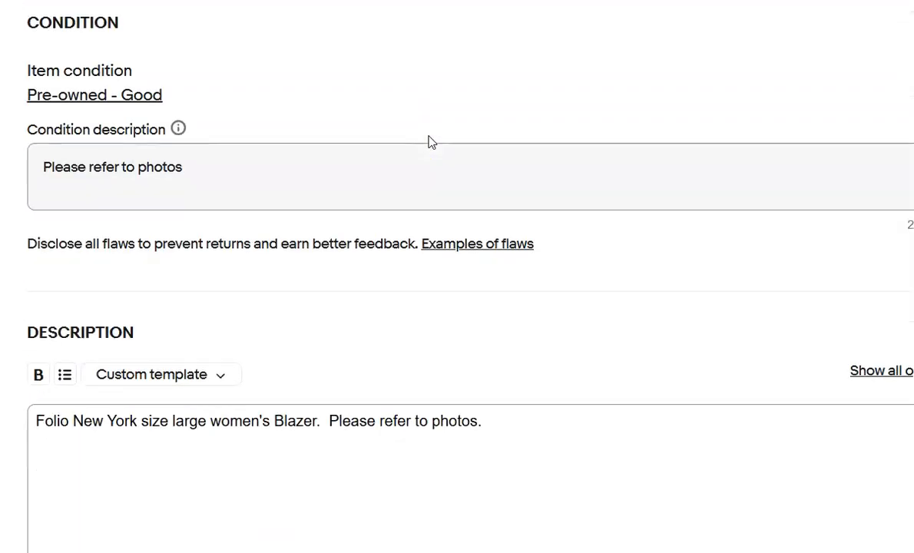
pyautogui.scroll(-2, 430, 142)
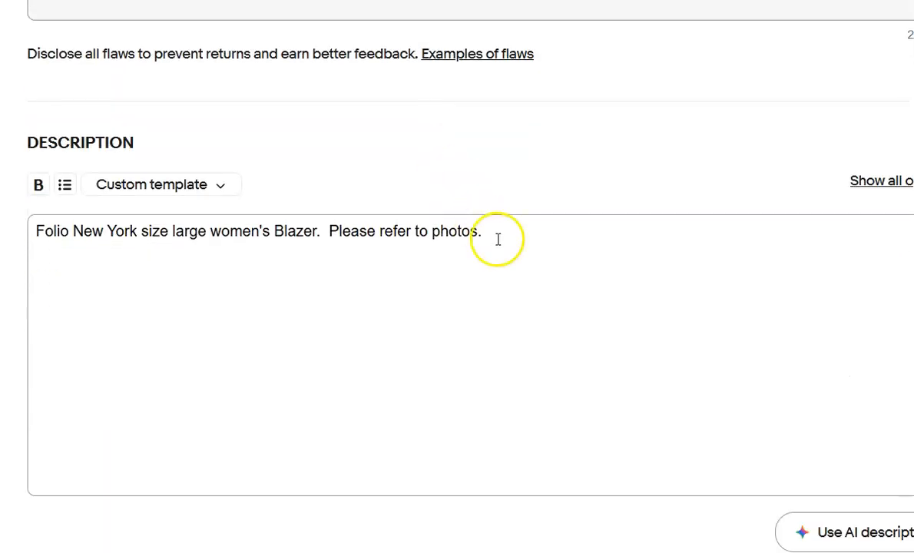
pyautogui.hotkey('ctrl', 'a')
pyautogui.hotkey('ctrl', 'c')
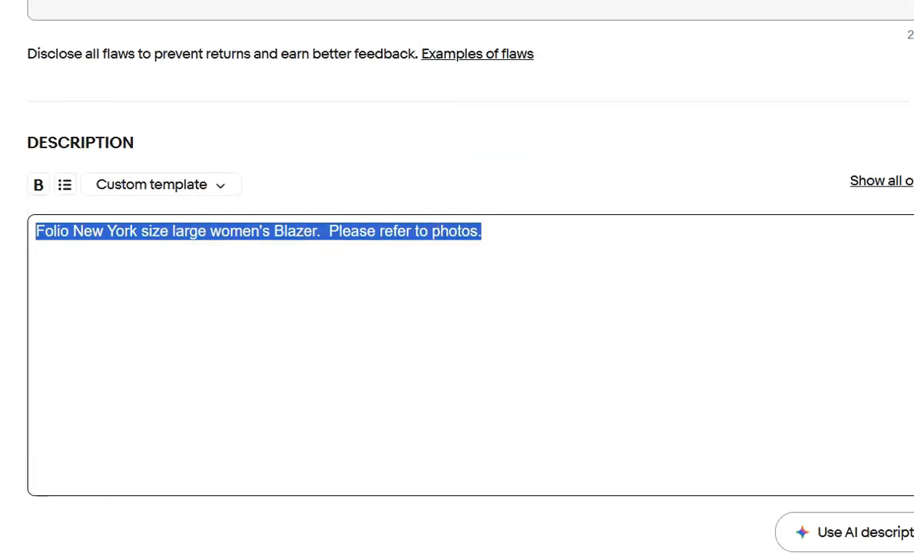
pyautogui.press('BackSpace')
pyautogui.scroll(-1, 155, 259)
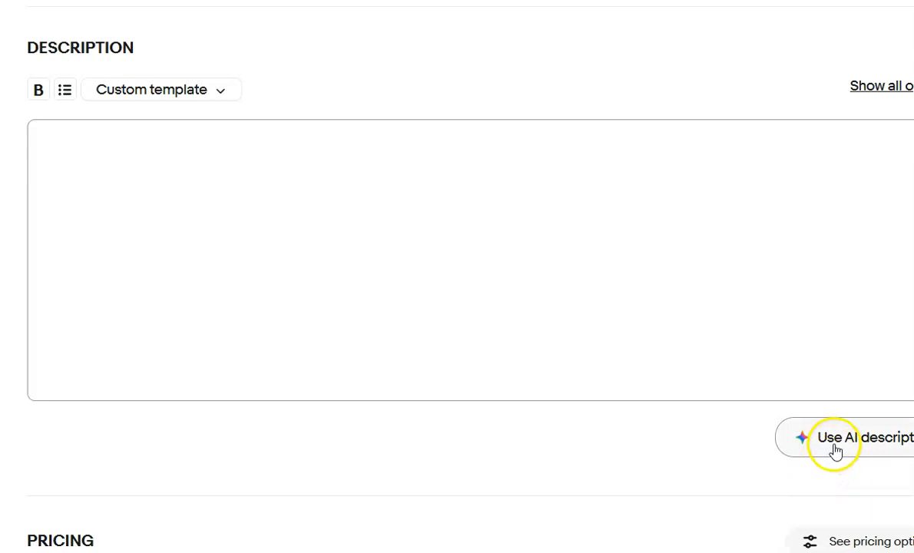
pyautogui.click(835, 445)
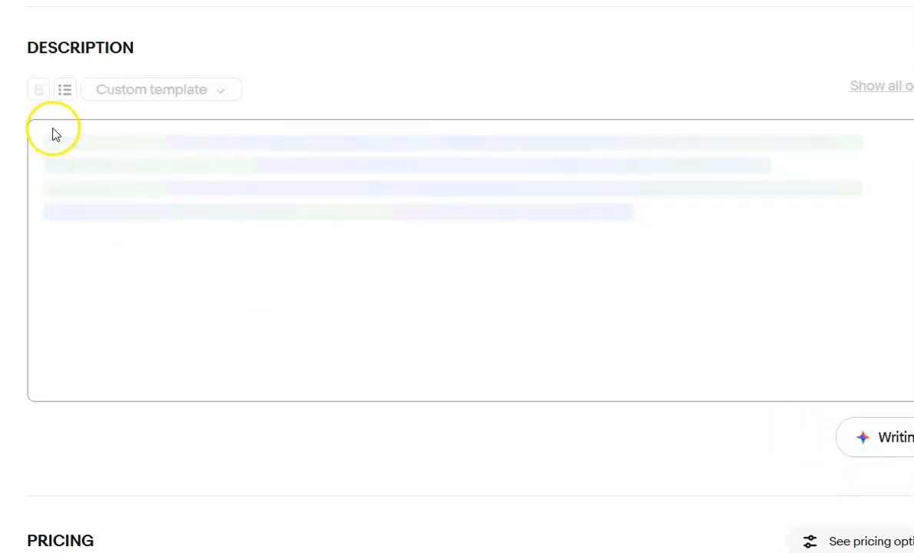
pyautogui.press('Return')
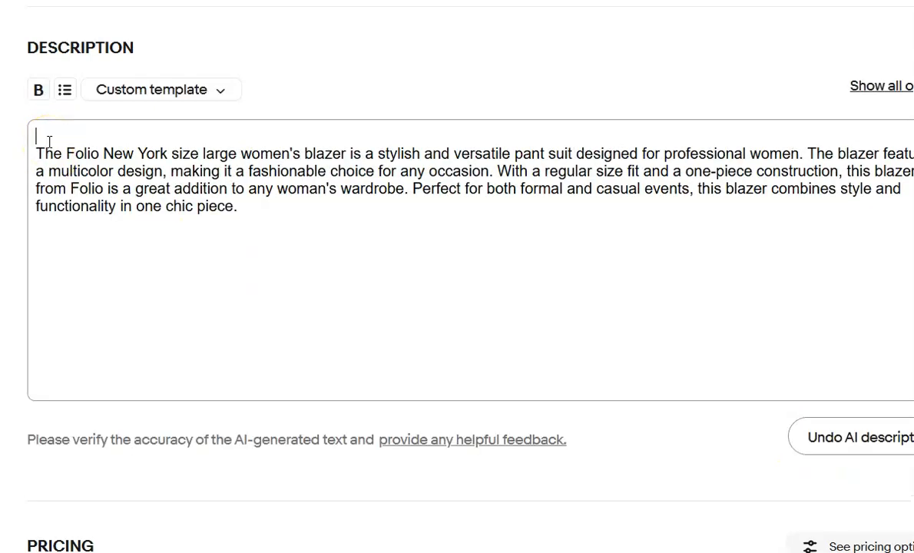
pyautogui.hotkey('ctrl', 'v')
# Set the blazer's shipping policy to Calculated ground advantage, with a package weight of 1 lb and dimensions of 13 x 9 in.
pyautogui.scroll(-4, 204, 160)
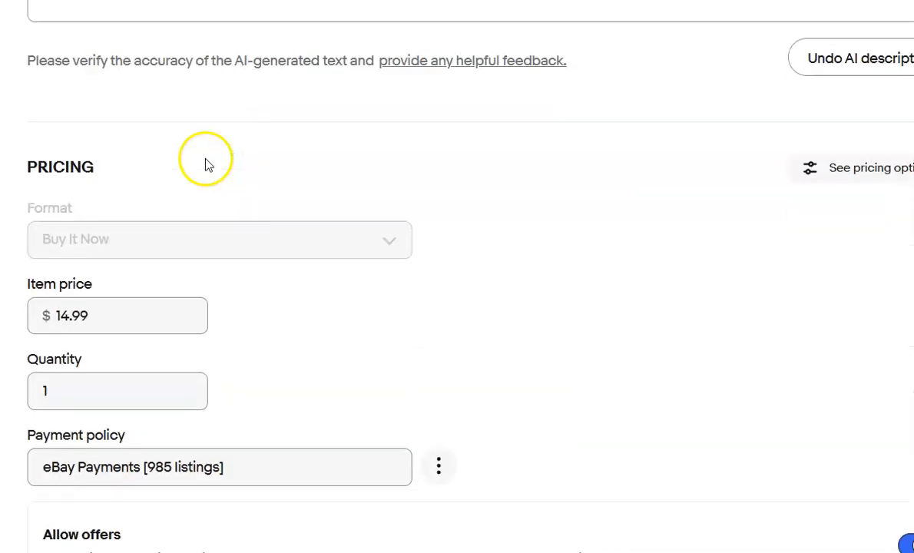
pyautogui.scroll(-5, 205, 161)
pyautogui.scroll(-1, 204, 167)
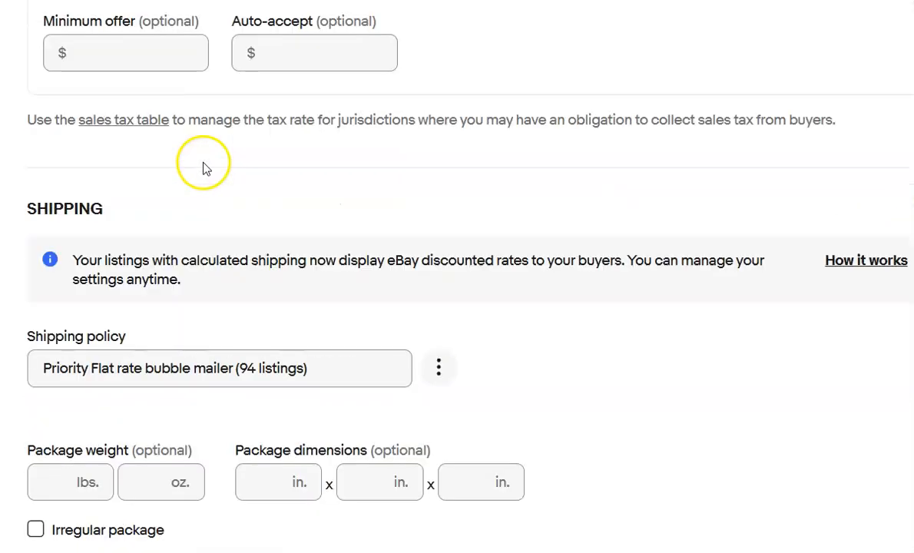
pyautogui.click(307, 372)
pyautogui.click(287, 407)
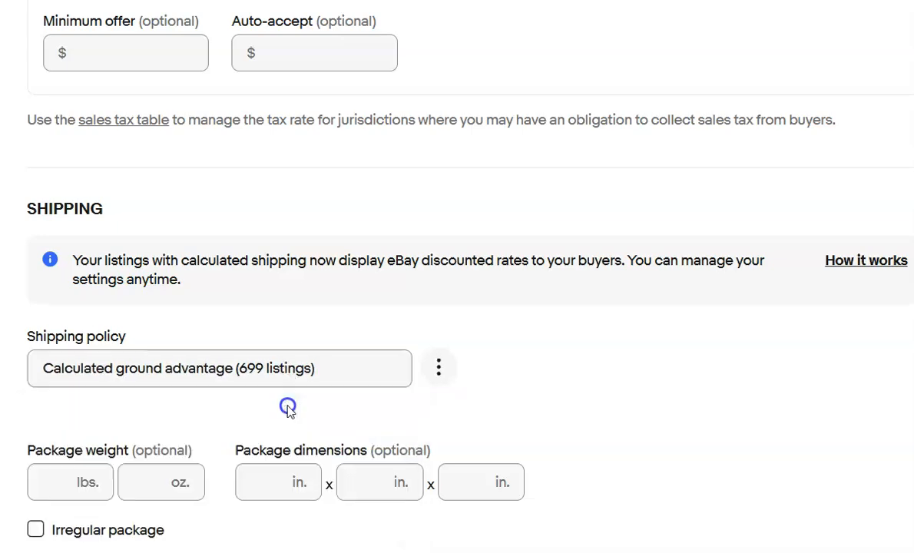
pyautogui.click(41, 482)
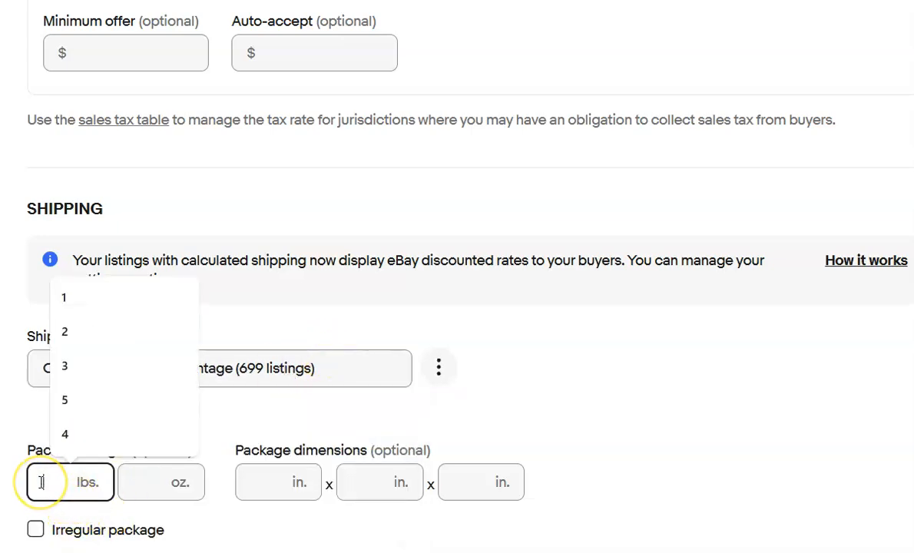
pyautogui.press('Tab')
pyautogui.press('Tab')
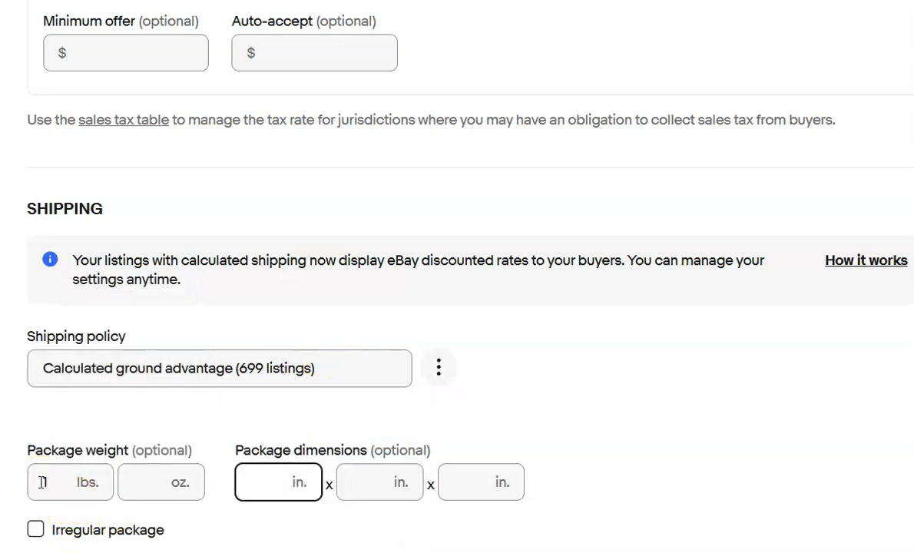
pyautogui.write('13')
pyautogui.press('Tab')
pyautogui.write('9')
pyautogui.press('Tab')
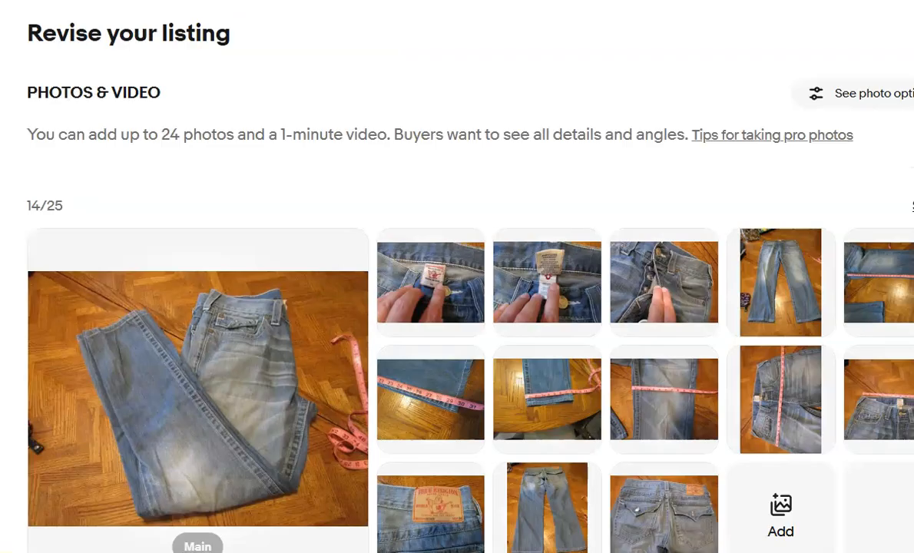
# Rotate the sideways True Religion jeans photo with the tape measure across the hips until it is upright, and save it.
pyautogui.scroll(-2, 132, 451)
pyautogui.scroll(-1, 133, 452)
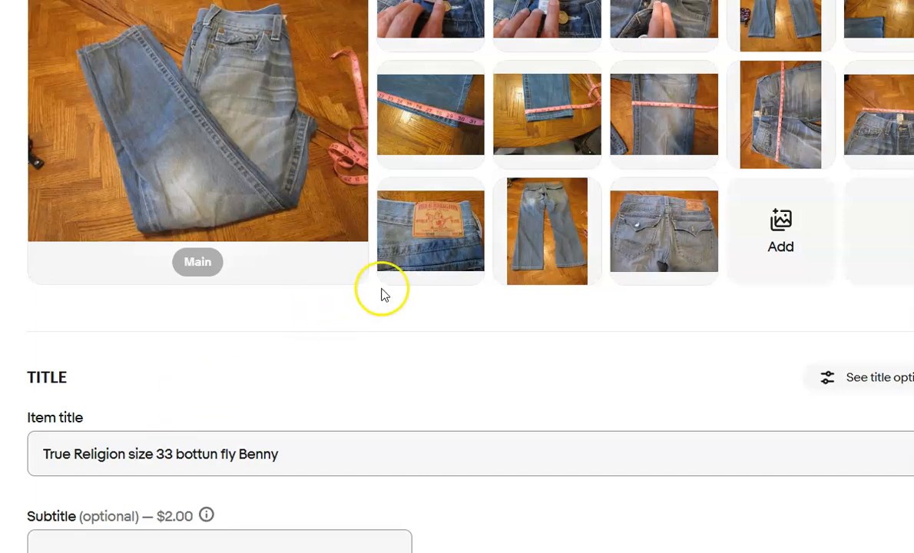
pyautogui.click(799, 144)
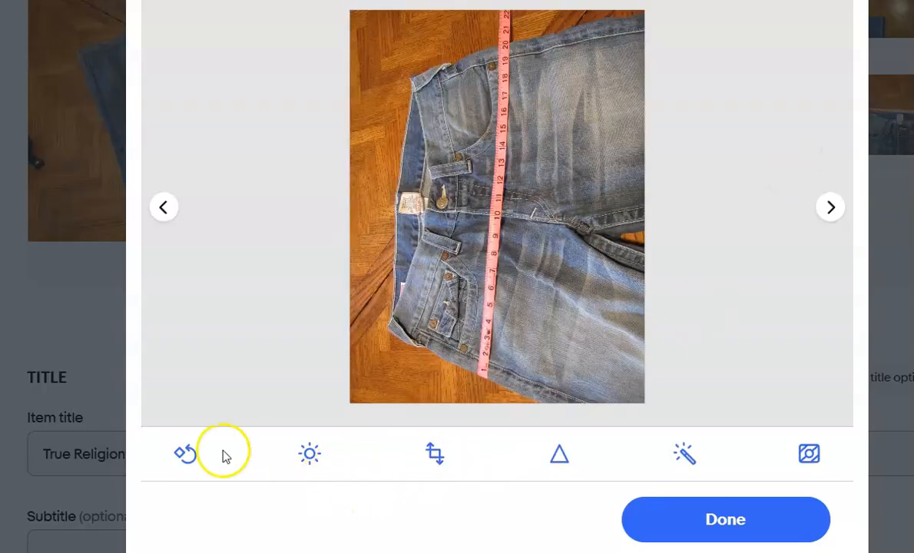
pyautogui.click(187, 455)
pyautogui.click(186, 455)
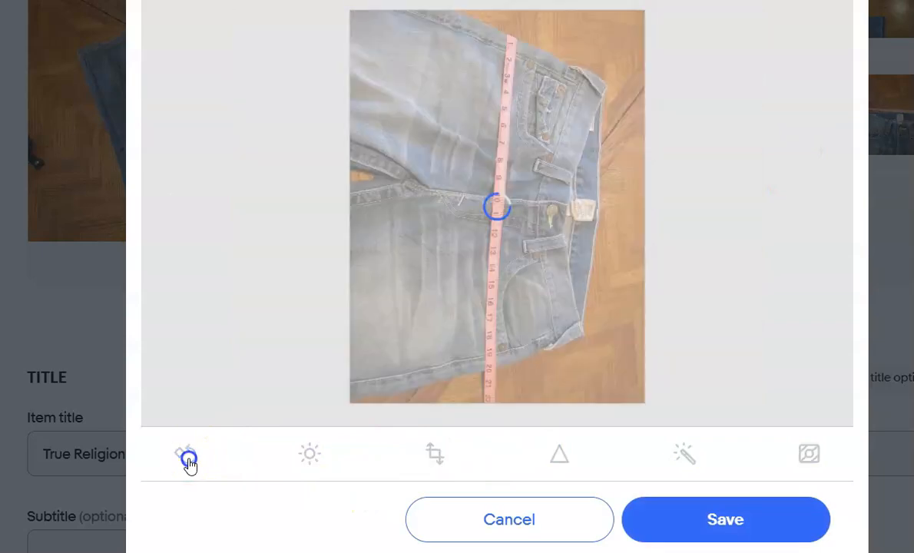
pyautogui.click(187, 456)
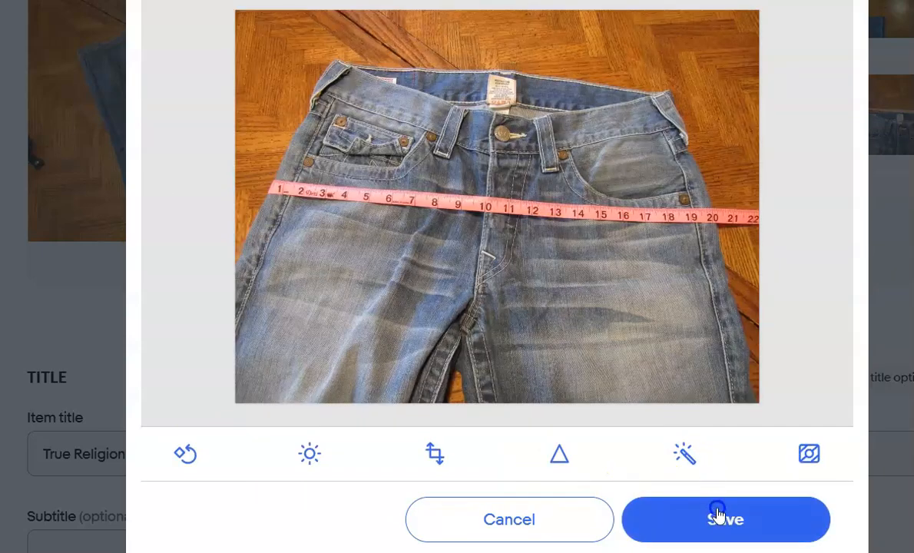
pyautogui.click(718, 514)
pyautogui.click(704, 530)
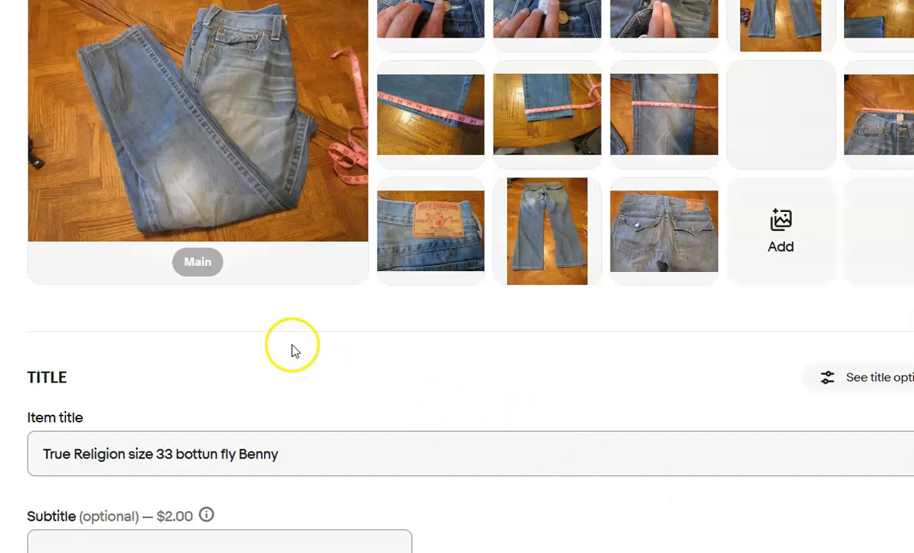
# Replace the jeans' description with AI-generated text headed by the original line "True Religion size 33 bottun fly Benny. Please refer to photos".
pyautogui.scroll(-7, 298, 366)
pyautogui.scroll(-12, 292, 351)
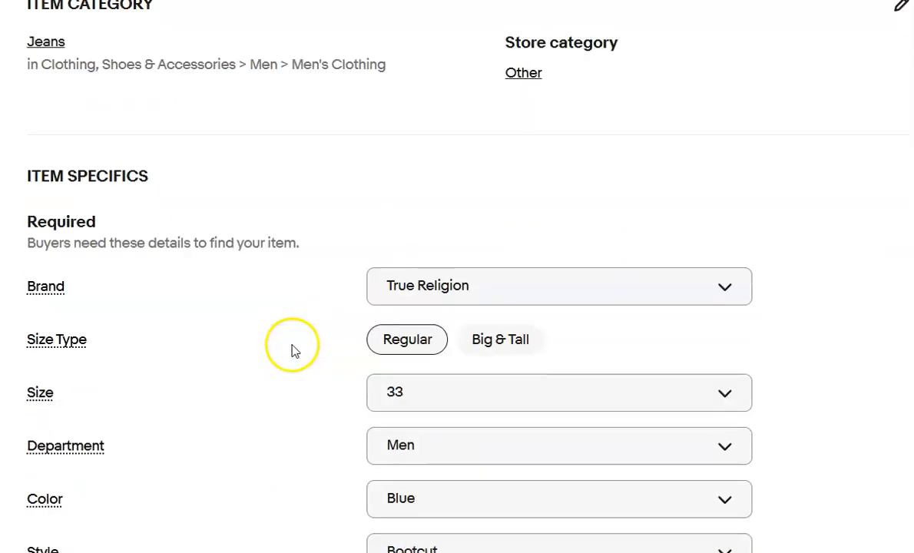
pyautogui.scroll(-8, 292, 354)
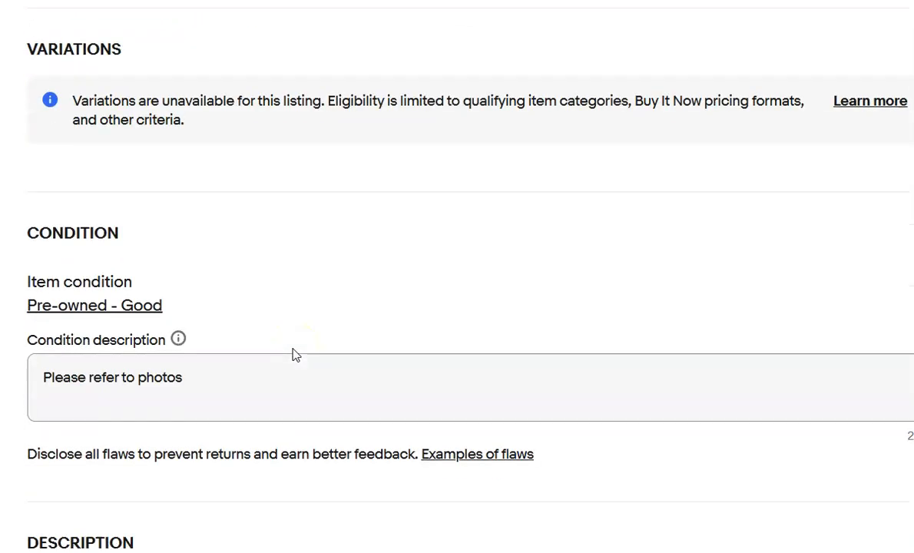
pyautogui.moveTo(385, 332); pyautogui.dragTo(401, 361)
pyautogui.hotkey('ctrl', 'a')
pyautogui.hotkey('ctrl', 'c')
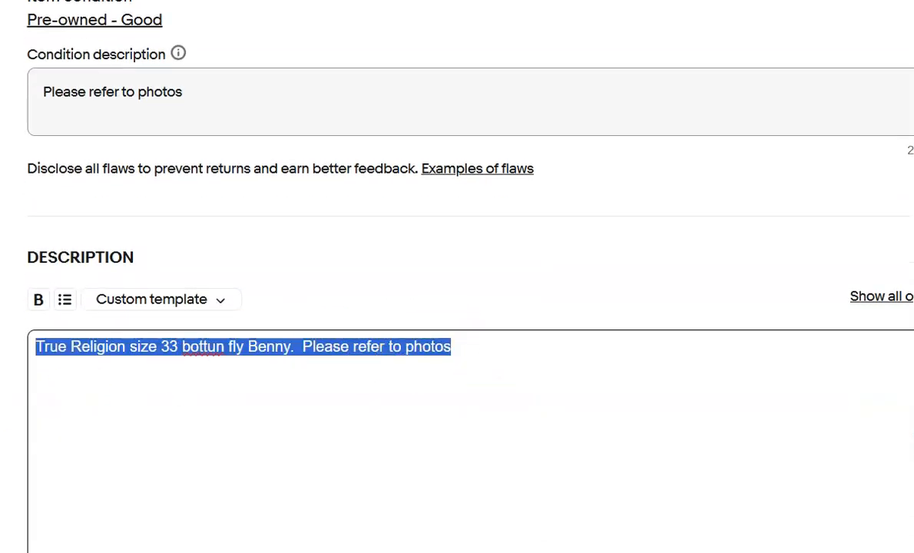
pyautogui.press('BackSpace')
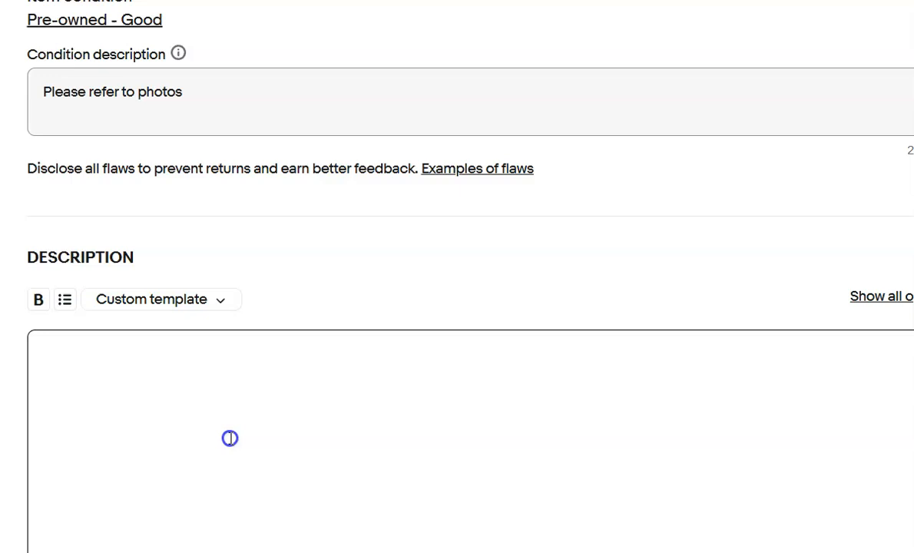
pyautogui.scroll(-6, 229, 437)
pyautogui.scroll(3, 230, 435)
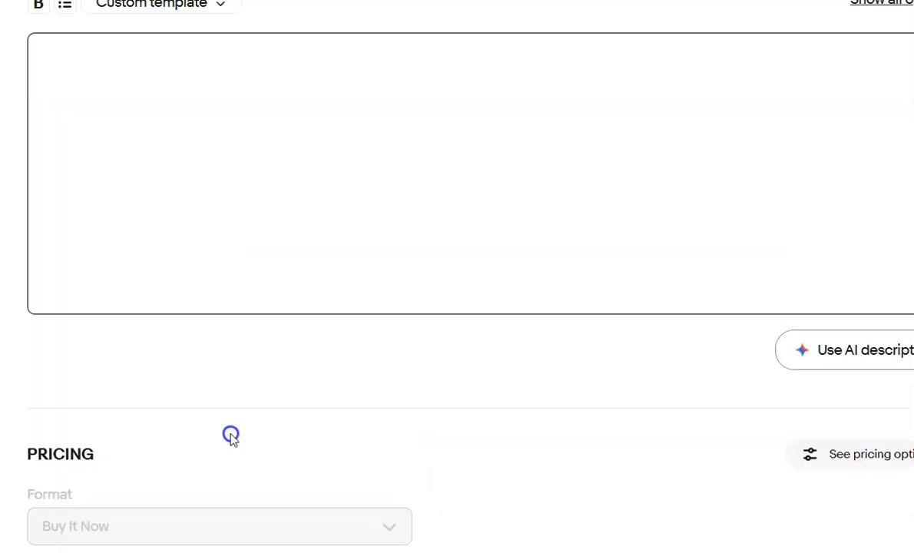
pyautogui.click(840, 359)
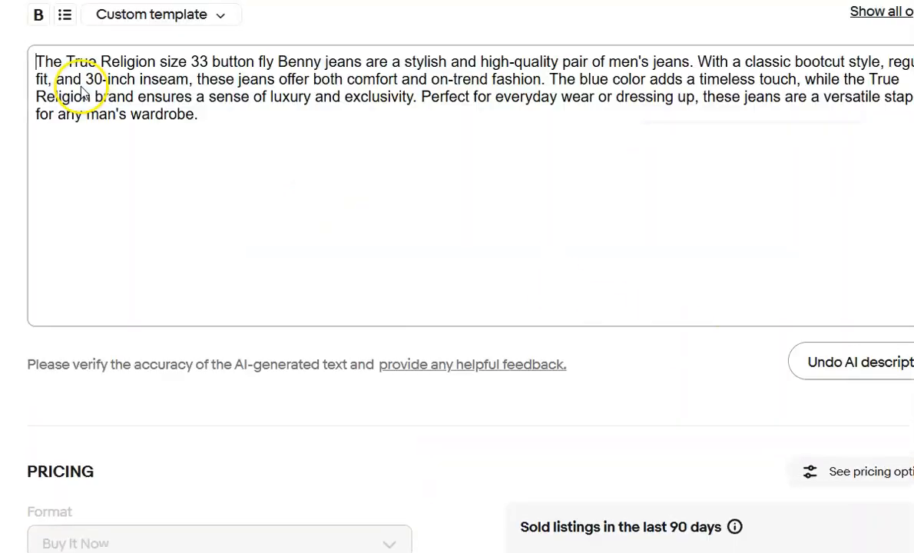
pyautogui.press('Return')
pyautogui.press('Up')
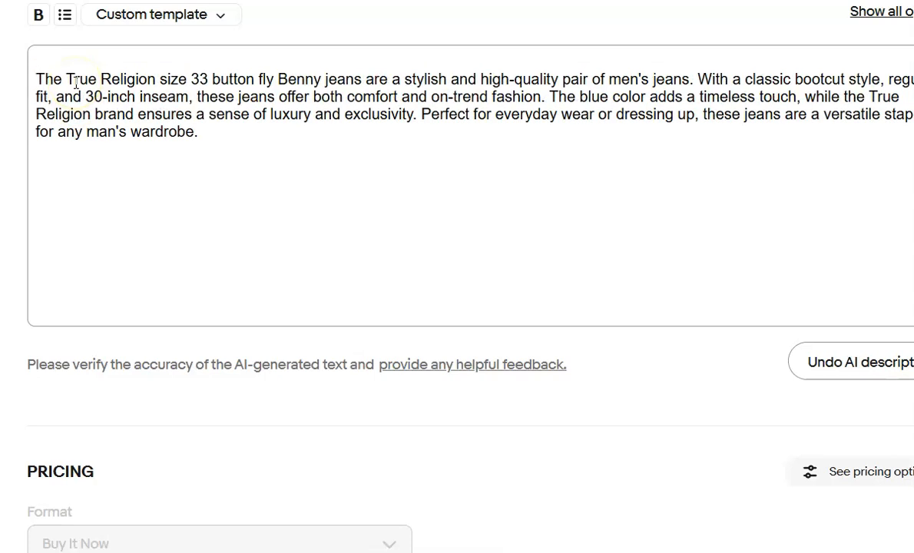
pyautogui.hotkey('ctrl', 'v')
# Correct the misspelled word "bottun" to "button" in the first line of the jeans' description.
pyautogui.click(205, 62)
pyautogui.rightClick(204, 61)
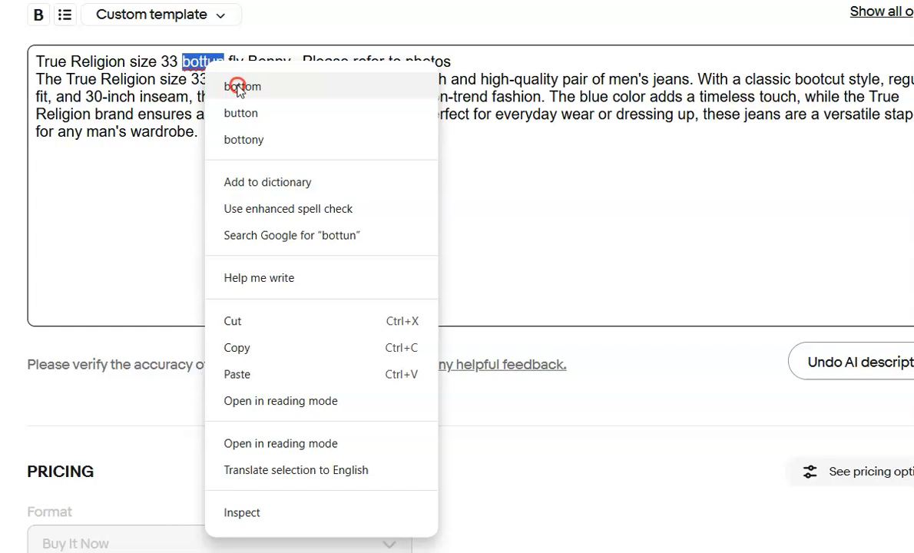
pyautogui.click(238, 115)
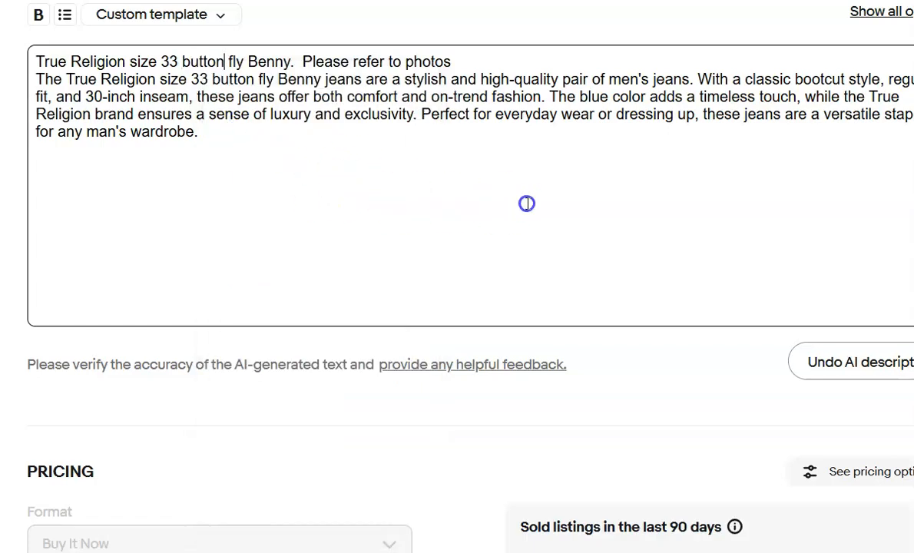
# Set the jeans' shipping policy to Calculated ground advantage, with a package weight of 1 lb and dimensions of 13 x 9 x 3 in.
pyautogui.scroll(-8, 679, 251)
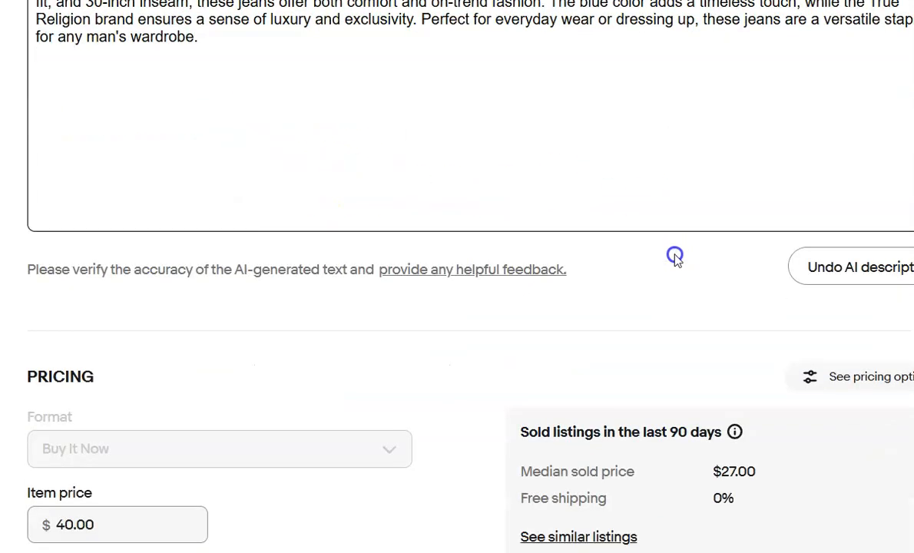
pyautogui.scroll(-5, 674, 257)
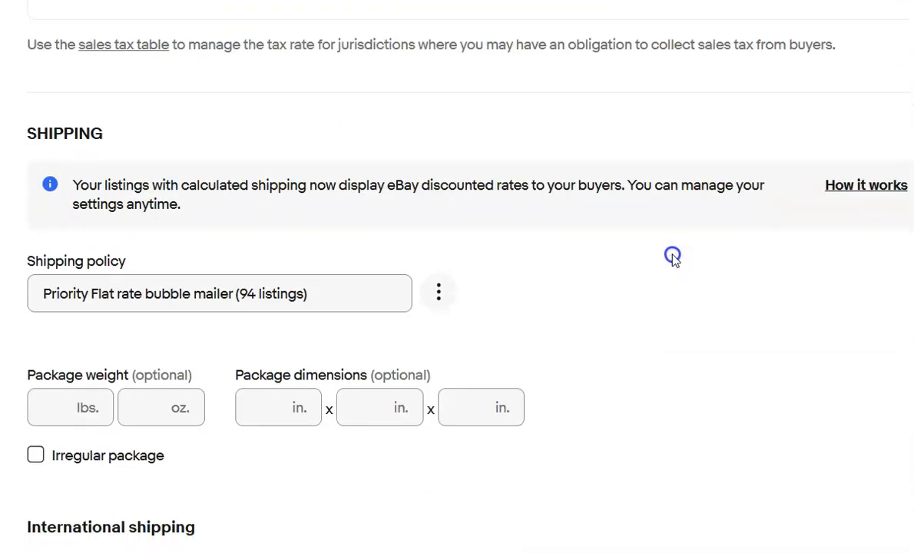
pyautogui.click(369, 291)
pyautogui.click(253, 330)
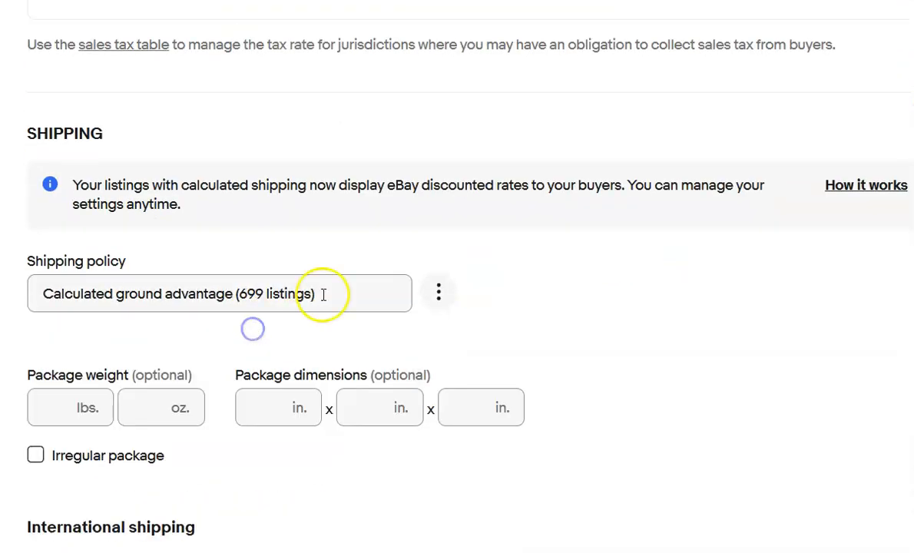
pyautogui.click(37, 410)
pyautogui.write('1')
pyautogui.press('Tab')
pyautogui.press('Tab')
pyautogui.write('13')
pyautogui.press('Tab')
pyautogui.write('9')
pyautogui.press('Tab')
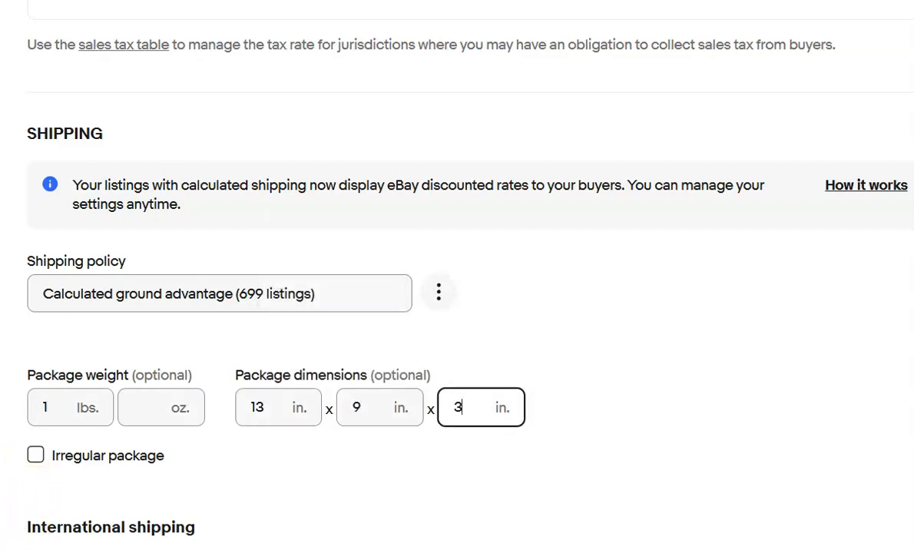
pyautogui.write('3')
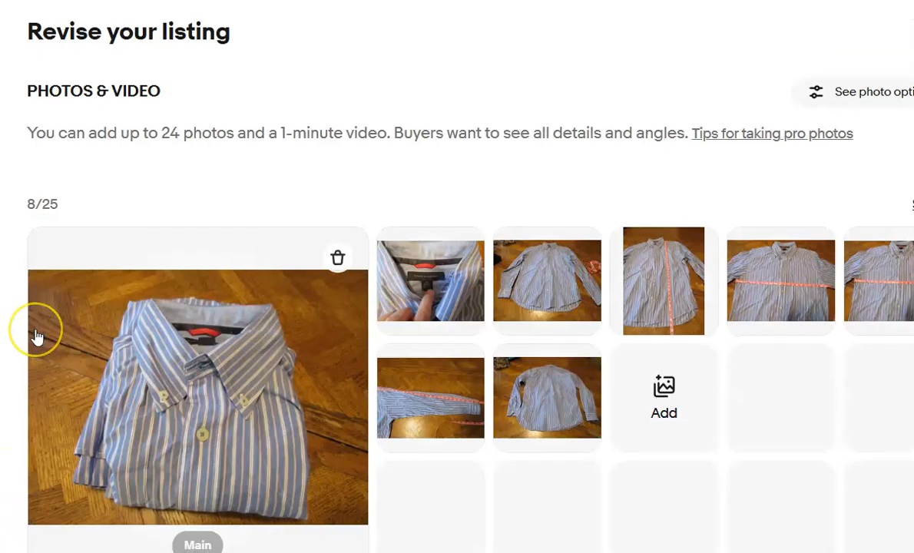
# Replace the Tommy Hilfiger shirt's description with AI-generated text headed by the original line "Tommy Hilfiger Button Down Dress Shirt Size Small Striped. Please refer to photos".
pyautogui.scroll(-15, 37, 334)
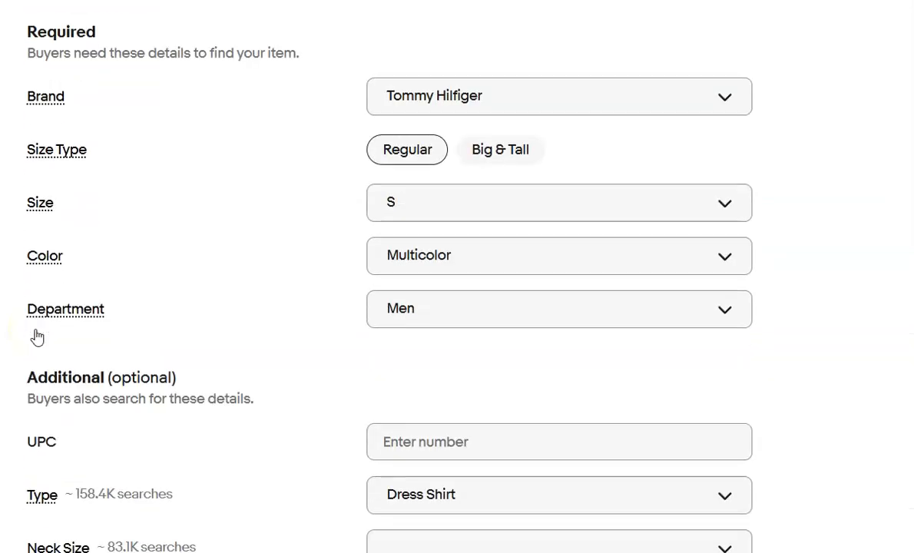
pyautogui.scroll(-8, 37, 335)
pyautogui.scroll(-8, 36, 336)
pyautogui.click(467, 338)
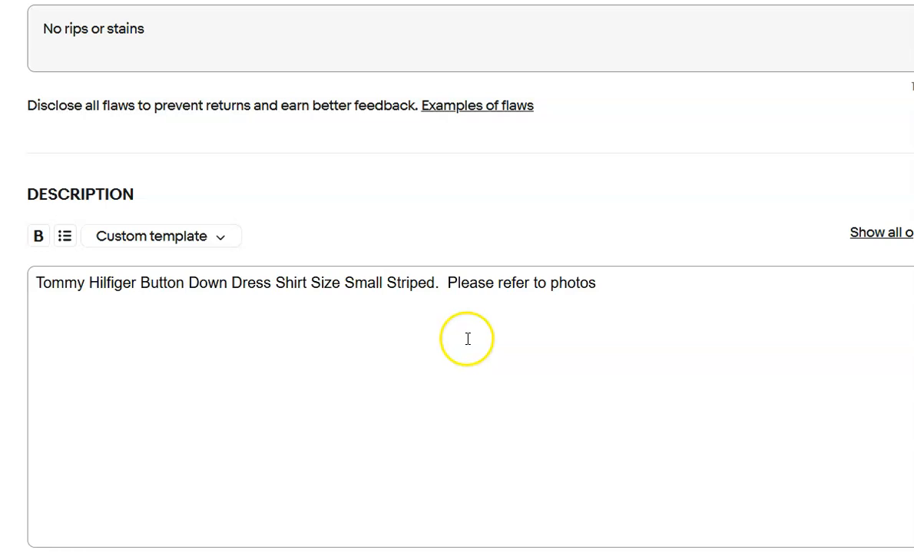
pyautogui.hotkey('ctrl', 'a')
pyautogui.hotkey('ctrl', 'c')
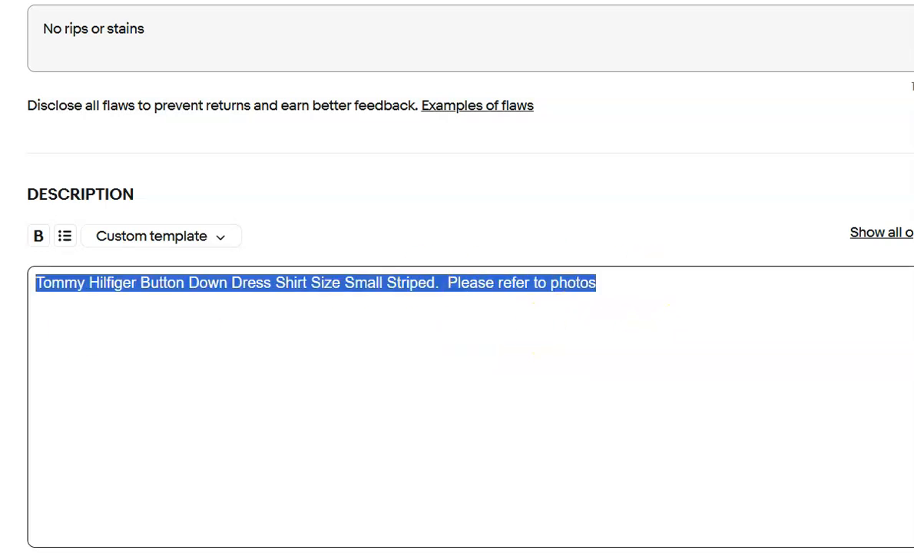
pyautogui.press('BackSpace')
pyautogui.scroll(-1, 576, 438)
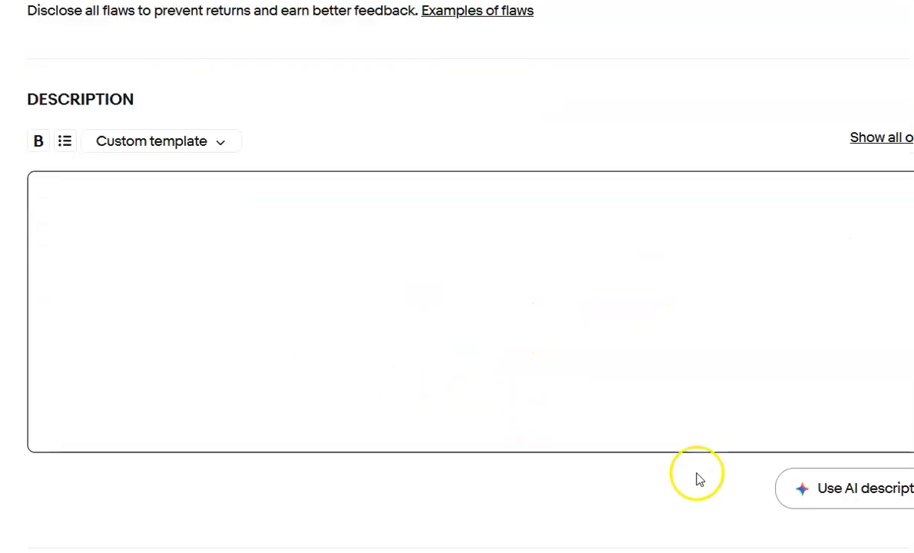
pyautogui.click(815, 495)
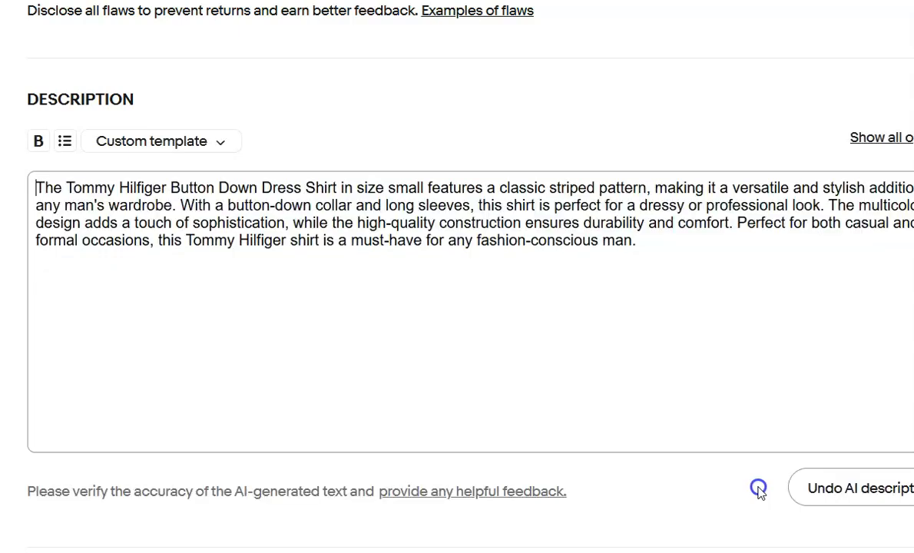
pyautogui.press('Return')
pyautogui.press('Up')
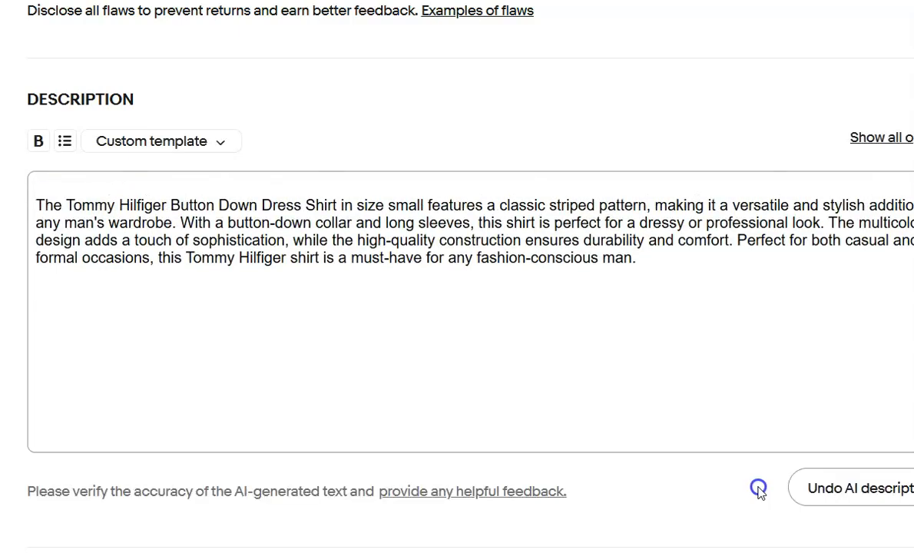
pyautogui.hotkey('ctrl', 'v')
# Set the waist size of the Alan Flusser cotton shorts to the suggested 32 in.
pyautogui.scroll(-10, 669, 389)
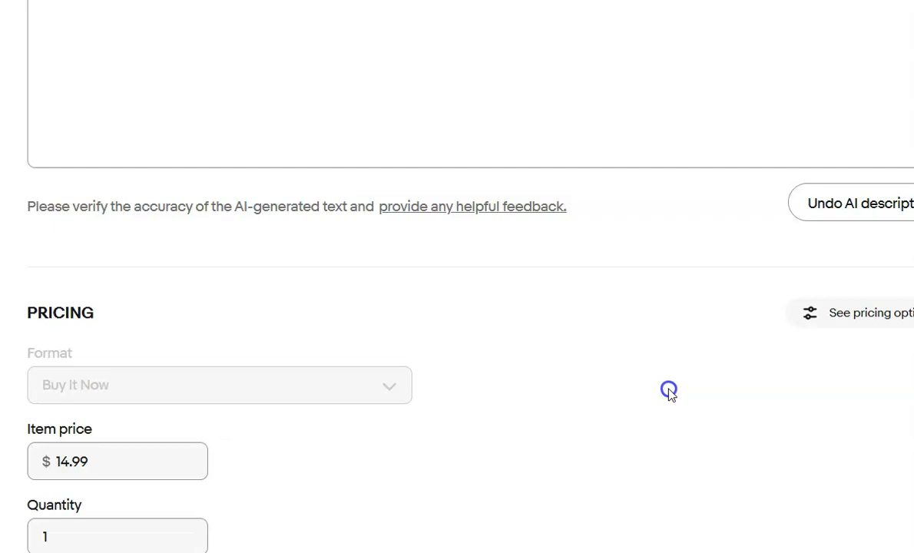
pyautogui.scroll(-3, 612, 386)
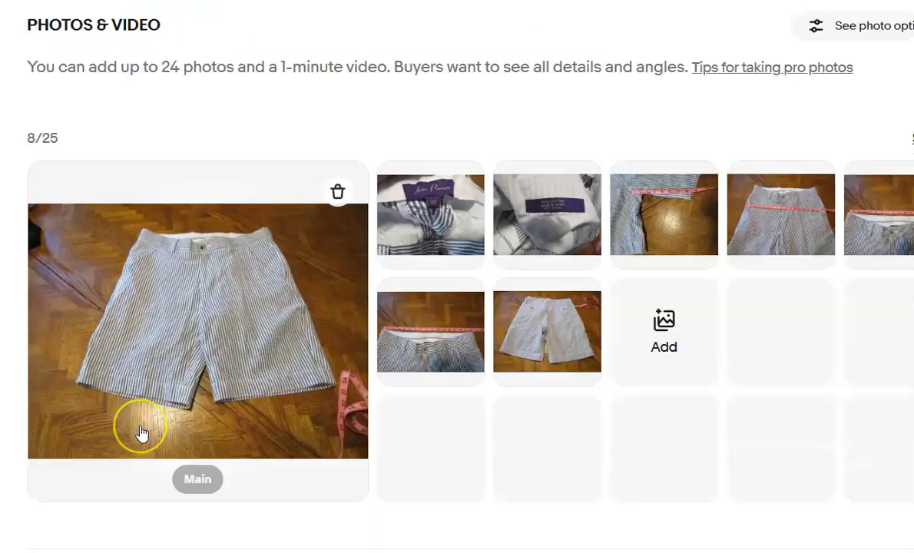
pyautogui.scroll(-10, 142, 430)
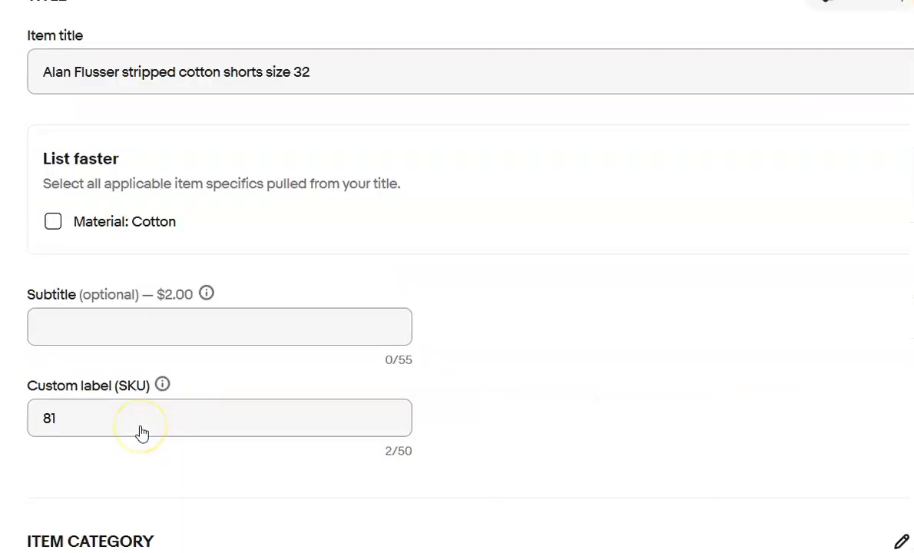
pyautogui.scroll(-10, 142, 435)
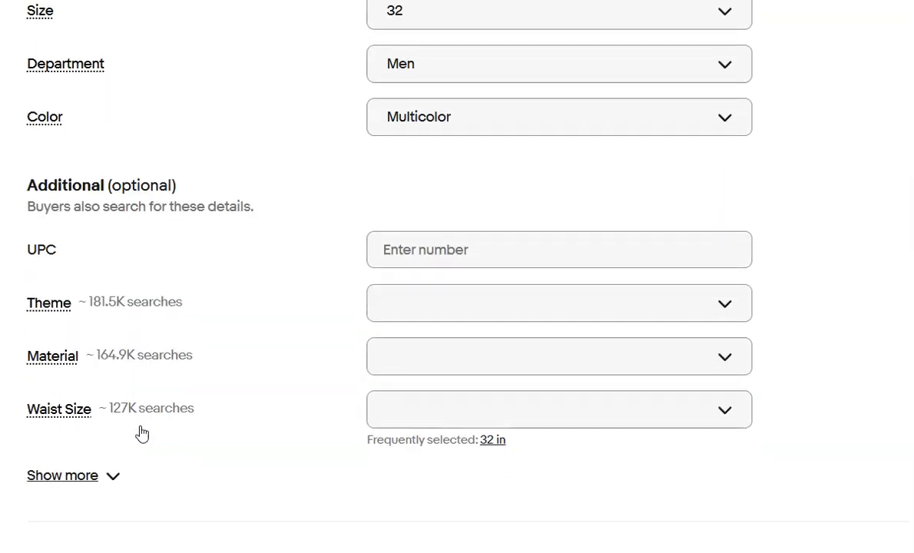
pyautogui.scroll(15, 141, 433)
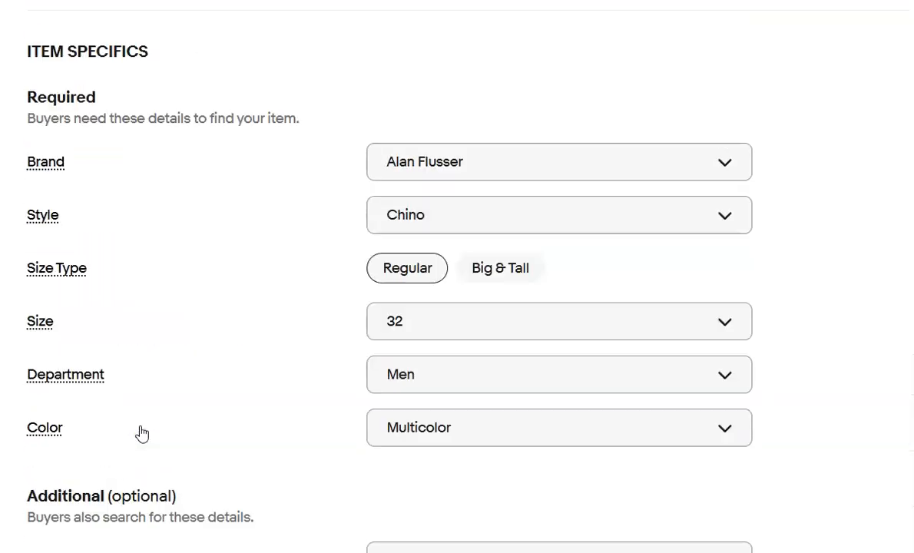
pyautogui.scroll(4, 141, 433)
pyautogui.scroll(-12, 141, 432)
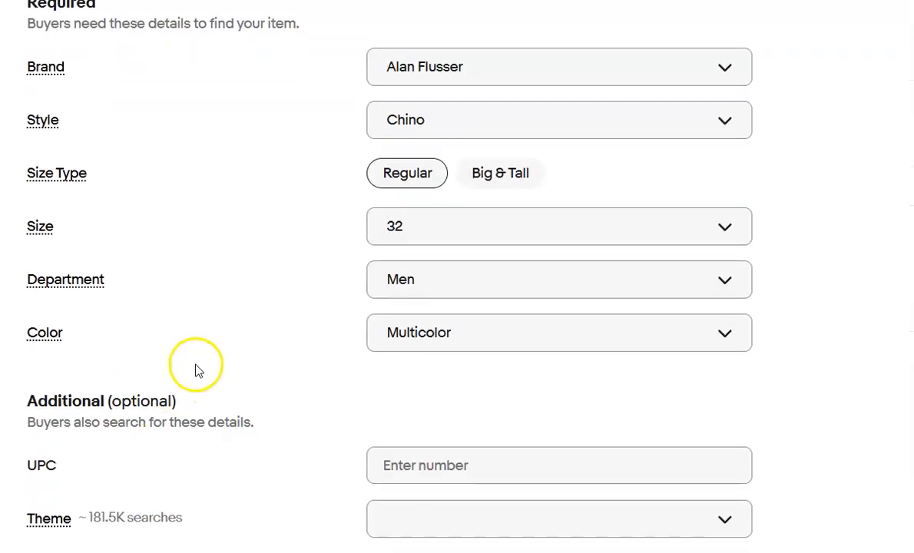
pyautogui.scroll(-2, 195, 371)
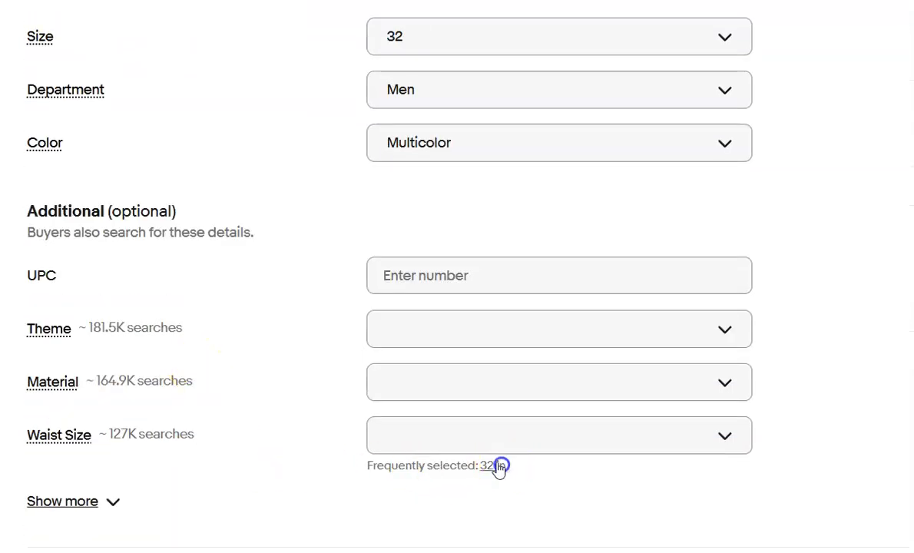
pyautogui.click(491, 465)
# Replace the shorts' description with AI-generated text headed by the original line "Alan Flusser stripped cotton shorts size 32. Please refer to photos for condition".
pyautogui.scroll(-10, 261, 465)
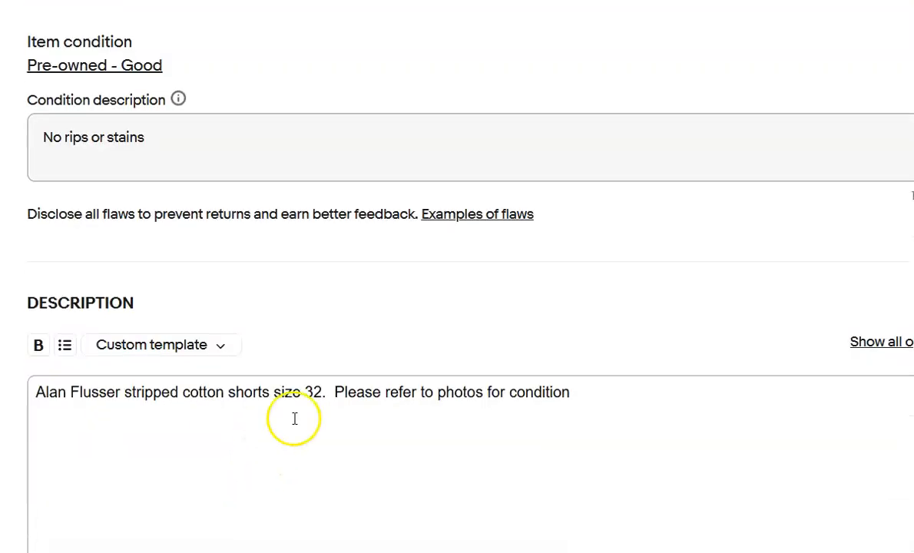
pyautogui.moveTo(588, 393); pyautogui.dragTo(60, 395)
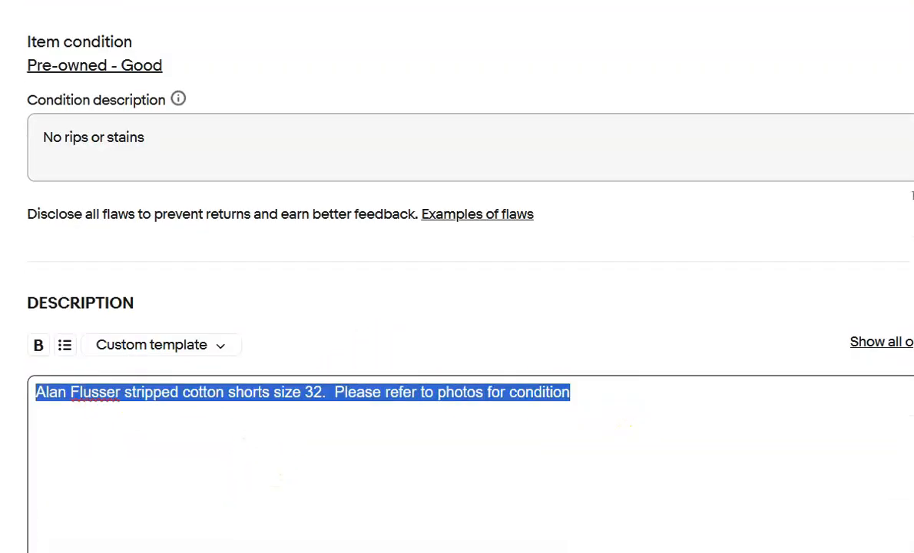
pyautogui.press('BackSpace')
pyautogui.scroll(-2, 217, 428)
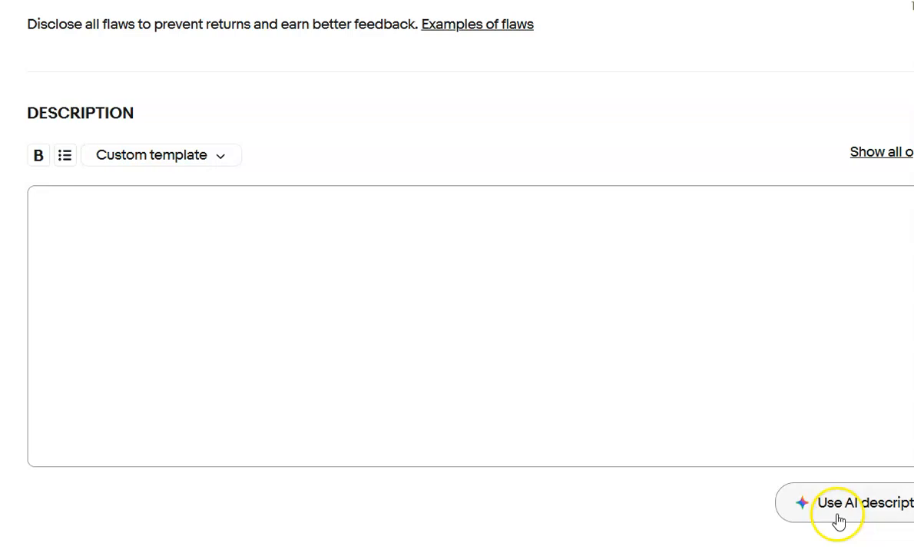
pyautogui.click(837, 514)
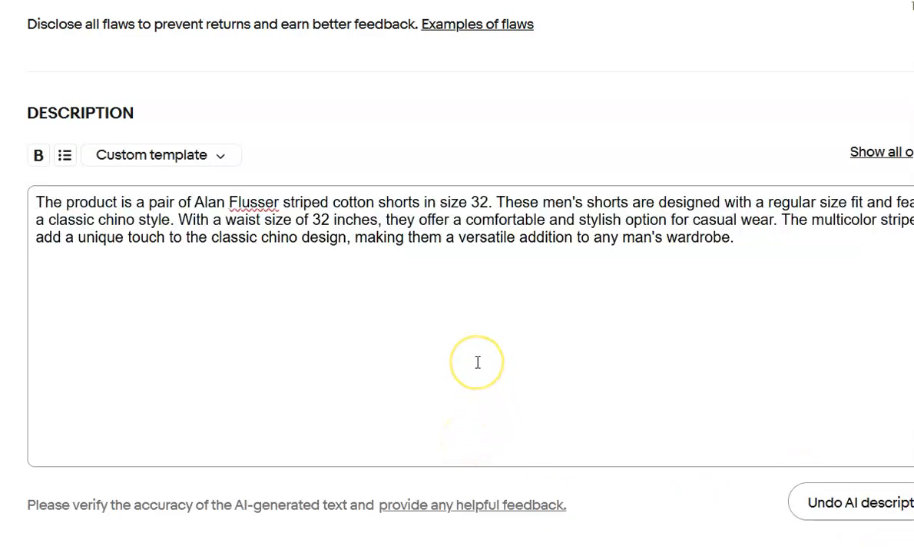
pyautogui.press('Return')
pyautogui.write('Alan Flusser stripped cotton shorts size 32.  Please refer to photos for condition')
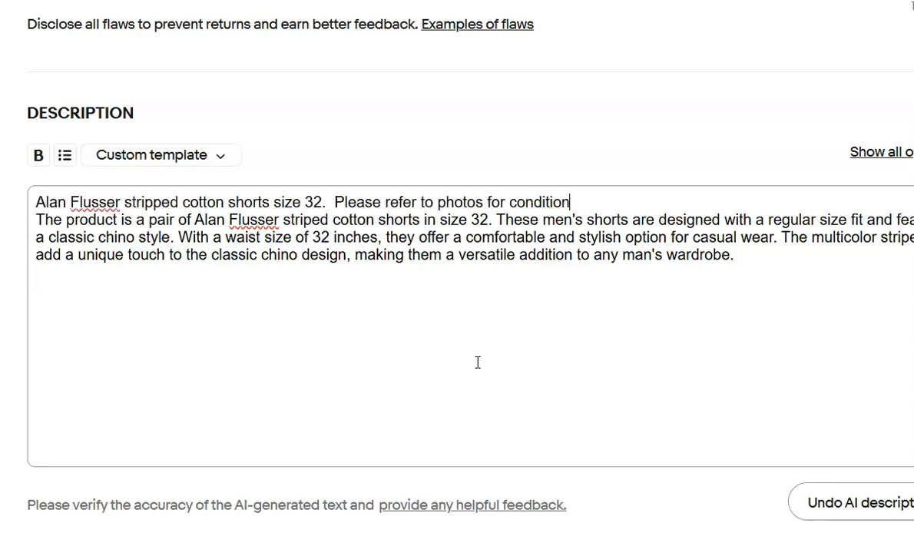
# Change the shorts' shipping policy to Calculated ground advantage.
pyautogui.scroll(-5, 787, 422)
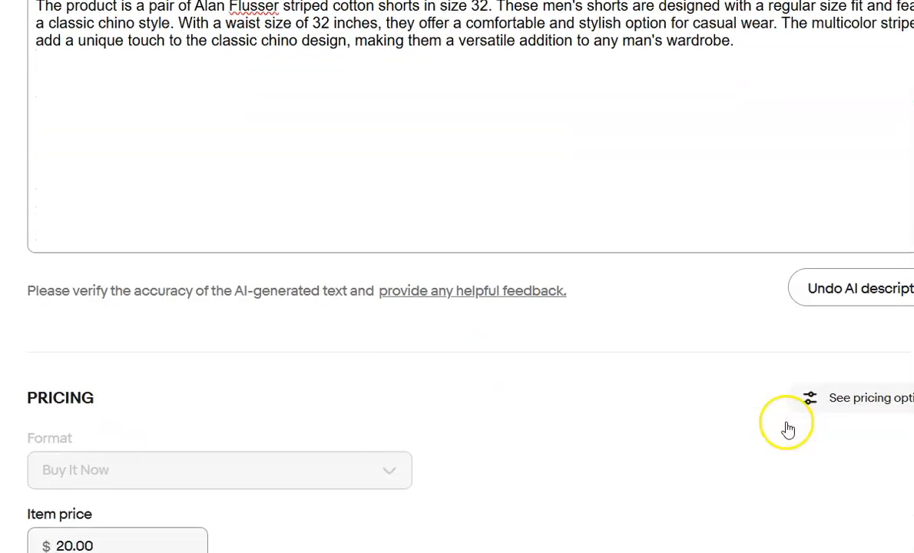
pyautogui.scroll(-1, 789, 429)
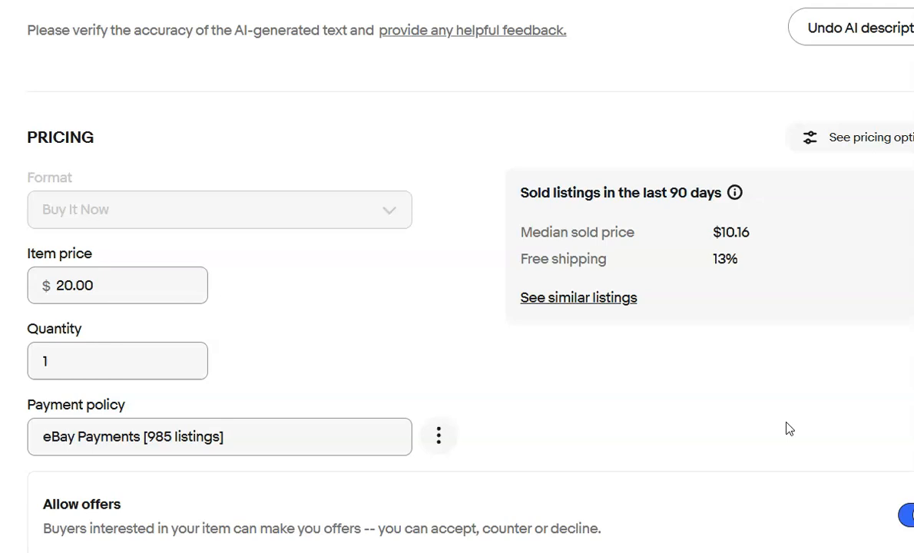
pyautogui.scroll(-6, 789, 429)
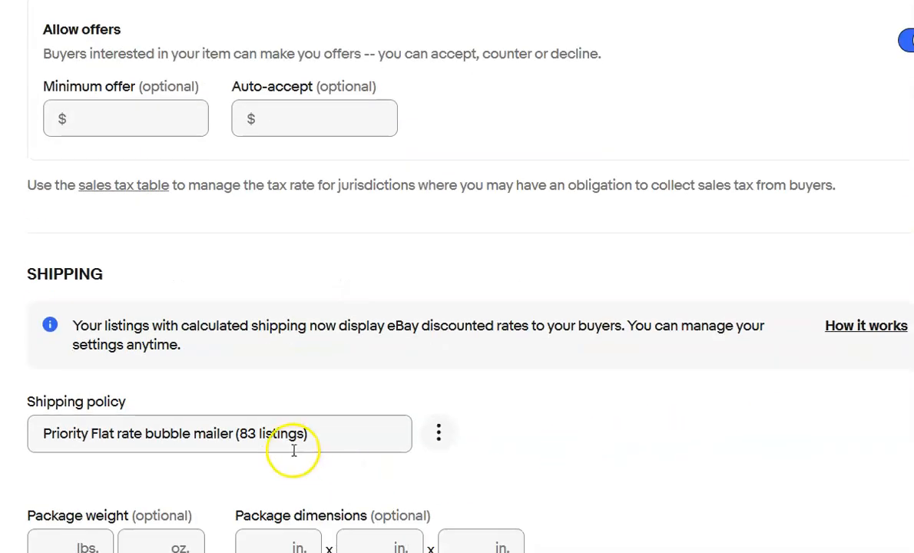
pyautogui.click(338, 434)
pyautogui.click(261, 474)
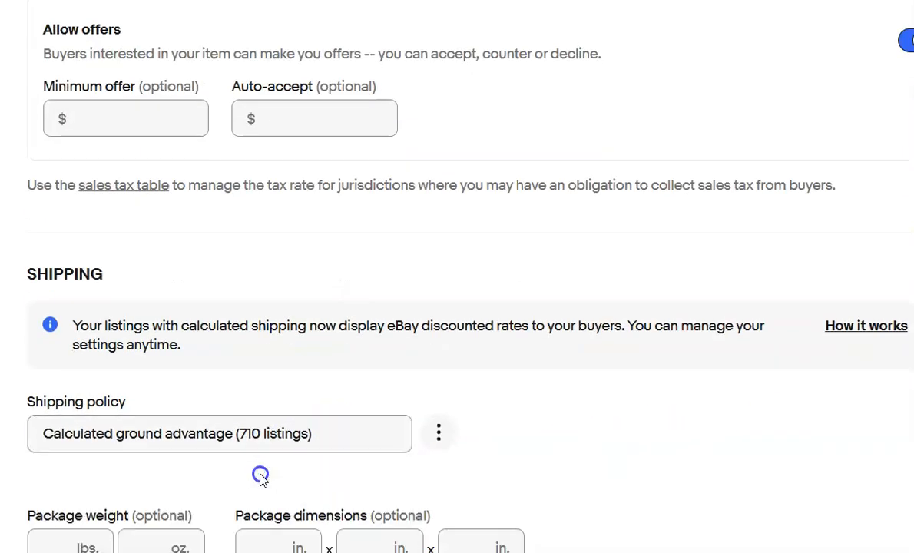
# Set the shorts' package weight to 1 lb and the package dimensions to 13 x 9 x 3 in.
pyautogui.scroll(-1, 268, 464)
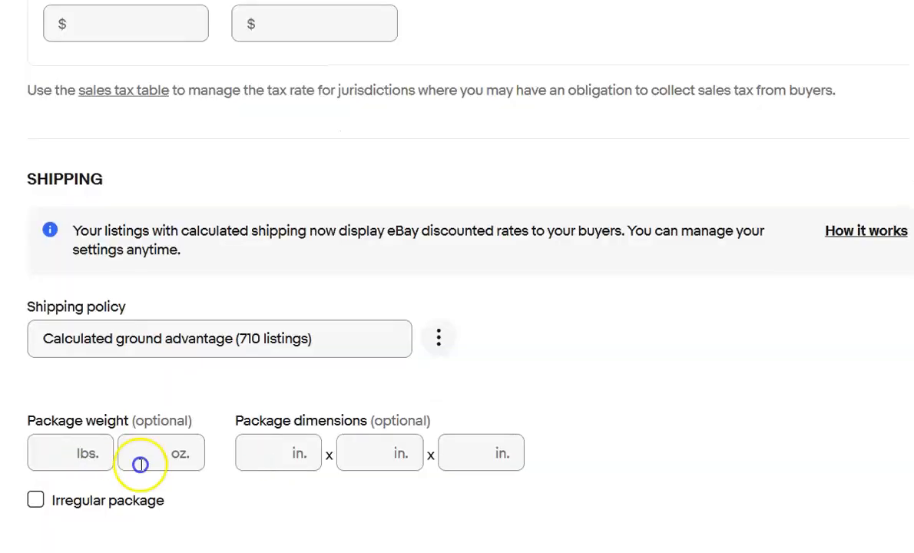
pyautogui.click(58, 454)
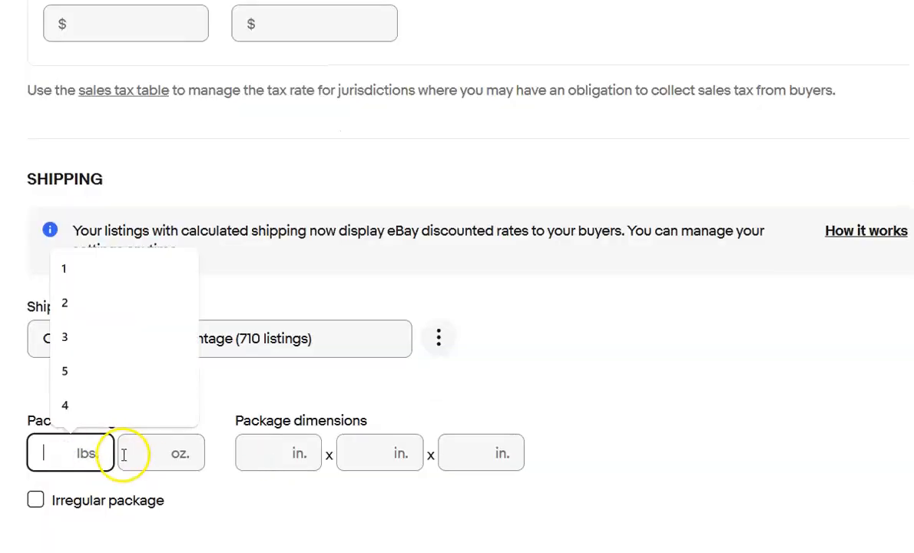
pyautogui.write('1')
pyautogui.press('Tab')
pyautogui.press('Tab')
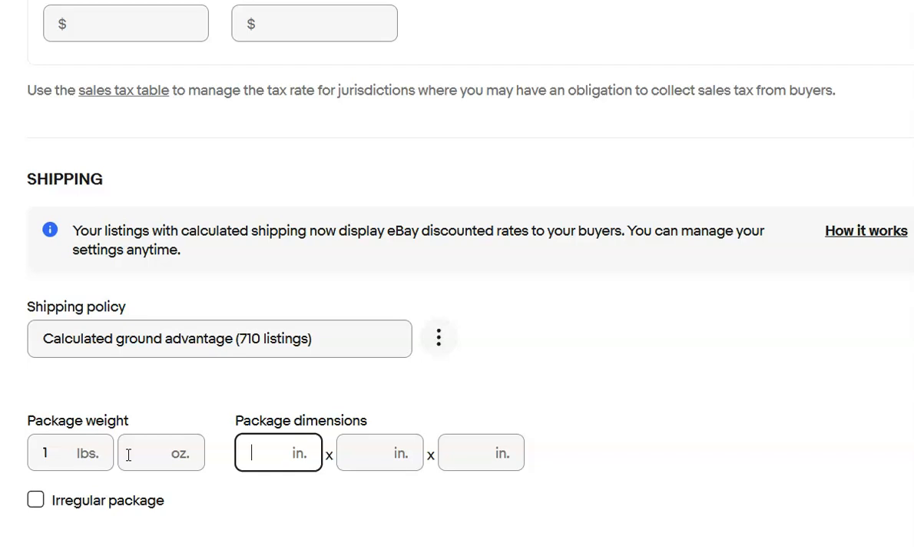
pyautogui.write('13')
pyautogui.press('Tab')
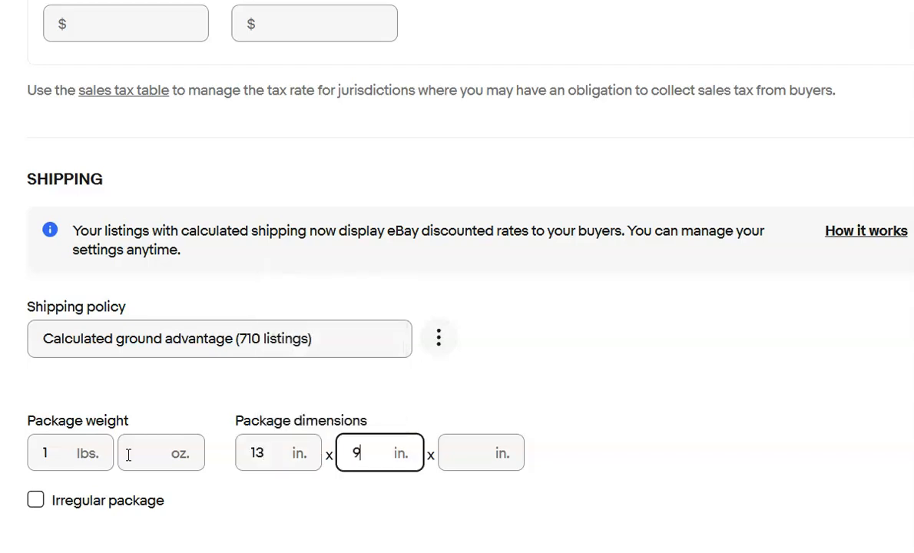
pyautogui.press('Tab')
pyautogui.write('3')
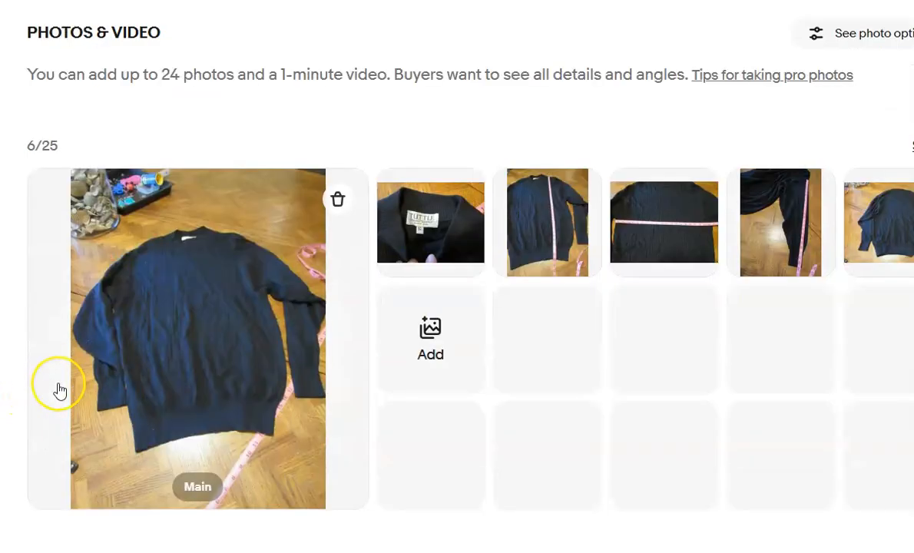
# Set the neckline of the Tuttle black sweater to the suggested Mock Neck.
pyautogui.scroll(-10, 58, 387)
pyautogui.scroll(-6, 59, 391)
pyautogui.scroll(-3, 60, 391)
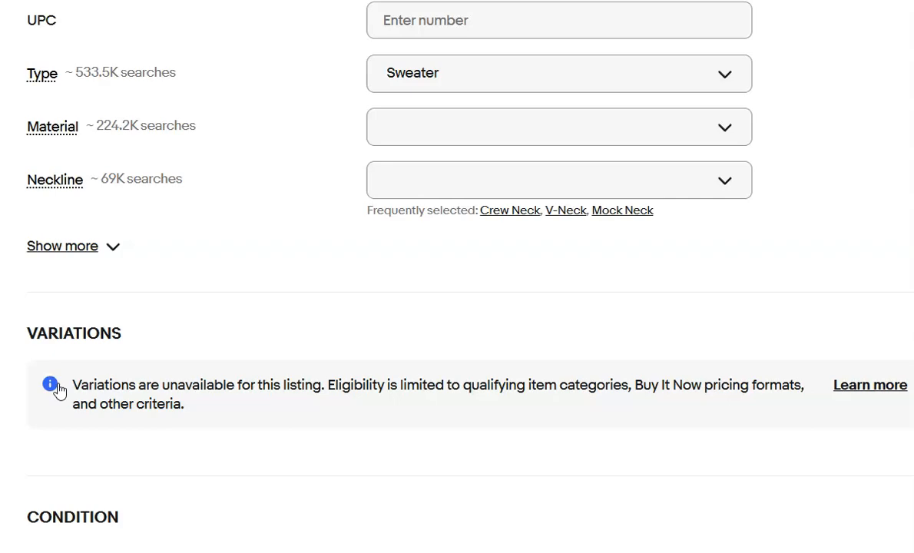
pyautogui.scroll(-2, 60, 391)
pyautogui.scroll(18, 60, 391)
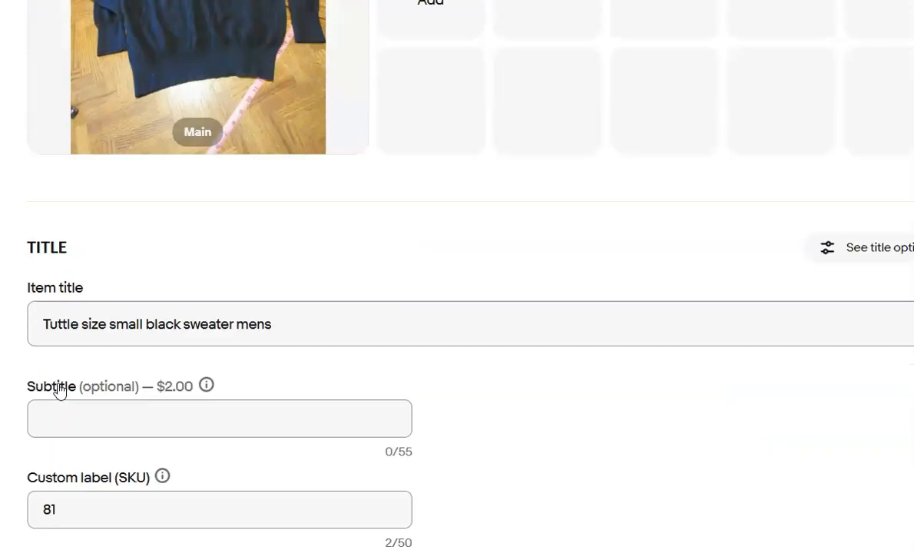
pyautogui.scroll(3, 60, 391)
pyautogui.scroll(-18, 60, 391)
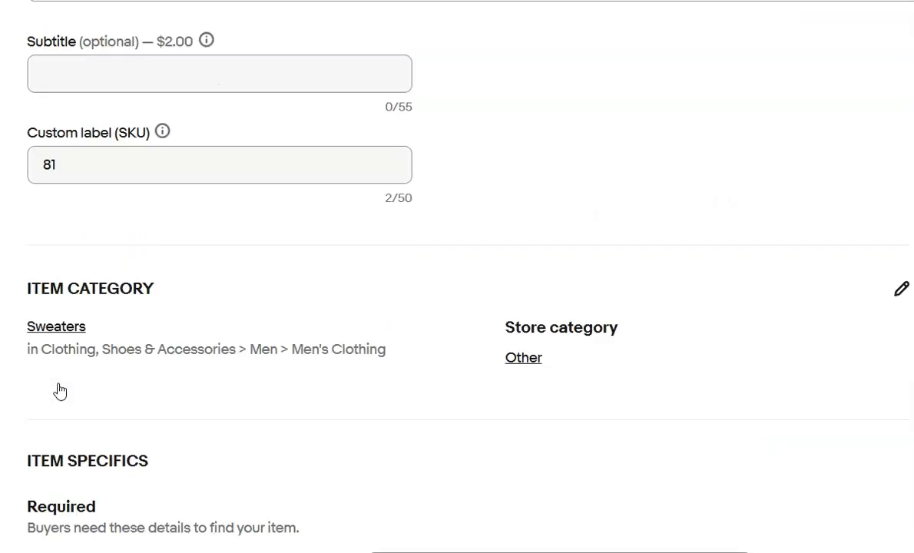
pyautogui.scroll(-1, 60, 391)
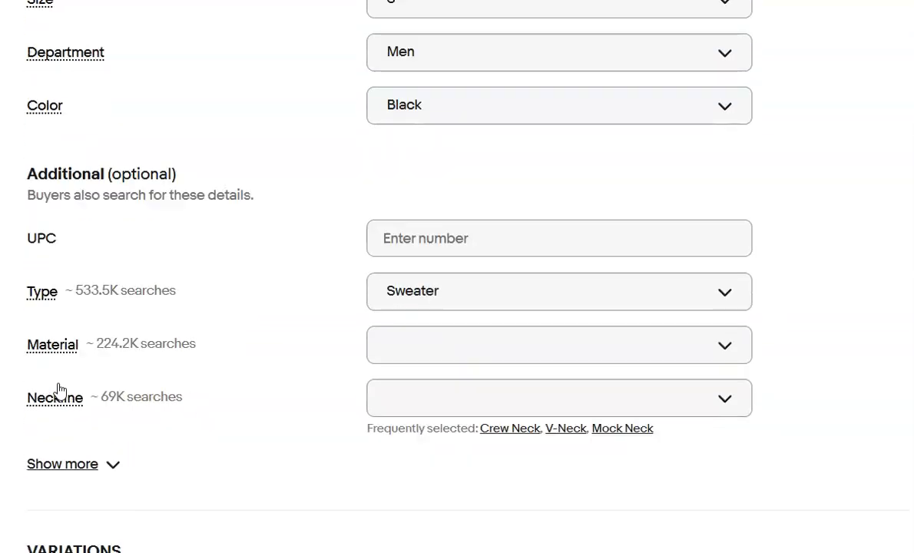
pyautogui.scroll(-1, 60, 391)
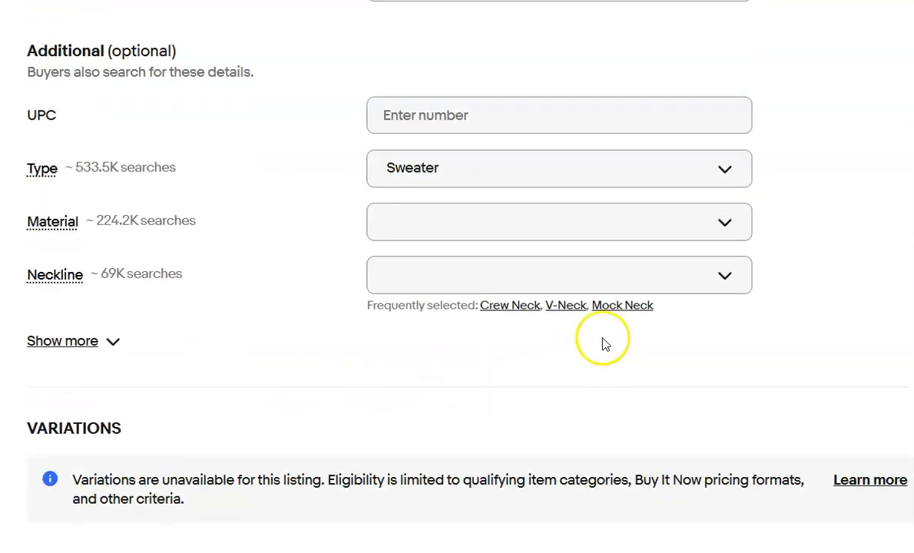
pyautogui.click(619, 306)
# Replace the sweater's description with AI-generated text headed by the original line "Tuttle size small black sweater mens. Please refer to photos for condition".
pyautogui.scroll(-3, 193, 407)
pyautogui.scroll(-4, 192, 398)
pyautogui.click(625, 325)
pyautogui.hotkey('ctrl', 'a')
pyautogui.hotkey('ctrl', 'c')
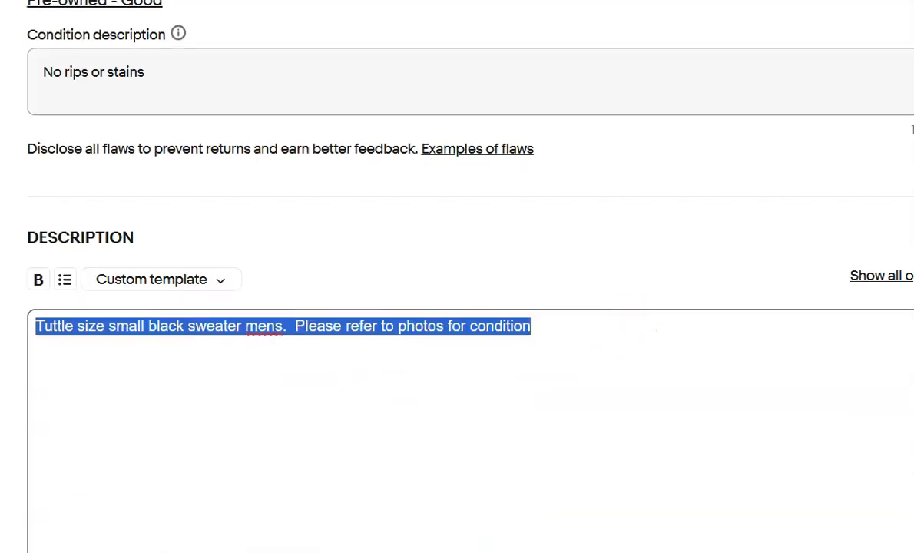
pyautogui.press('BackSpace')
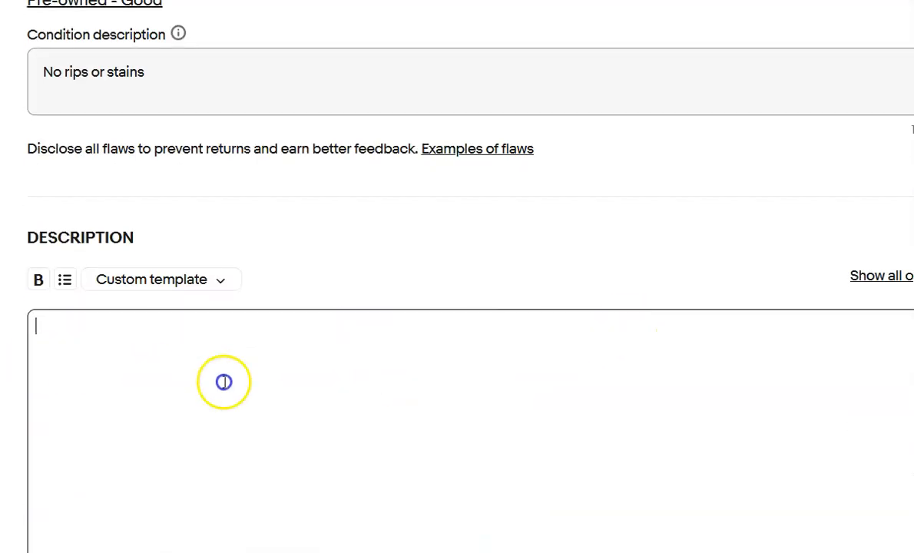
pyautogui.scroll(-1, 224, 382)
pyautogui.click(818, 538)
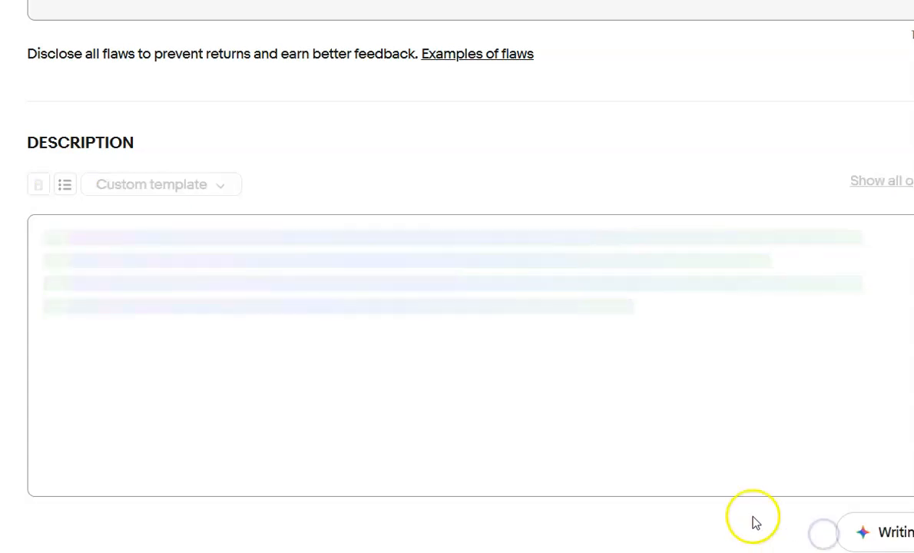
pyautogui.press('Return')
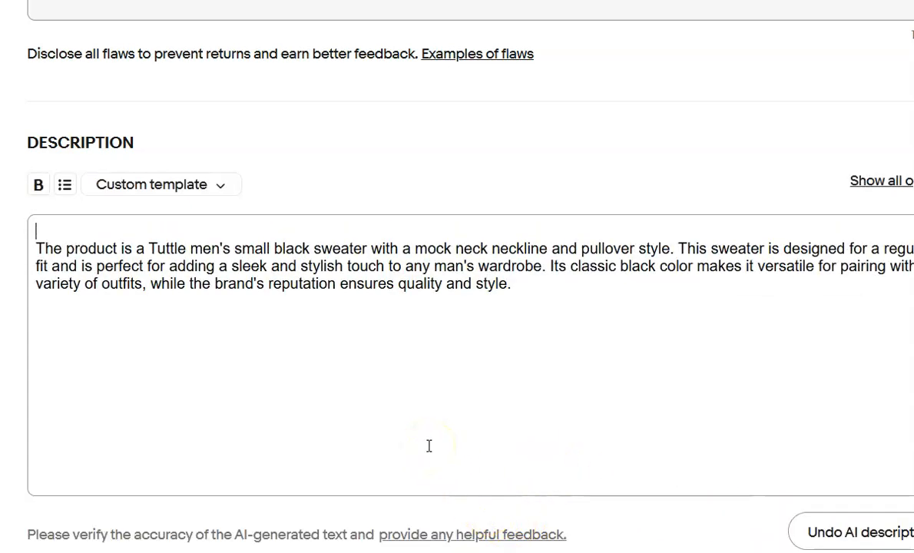
pyautogui.hotkey('ctrl', 'v')
# Change the sweater's shipping policy to Calculated ground advantage.
pyautogui.scroll(-10, 430, 445)
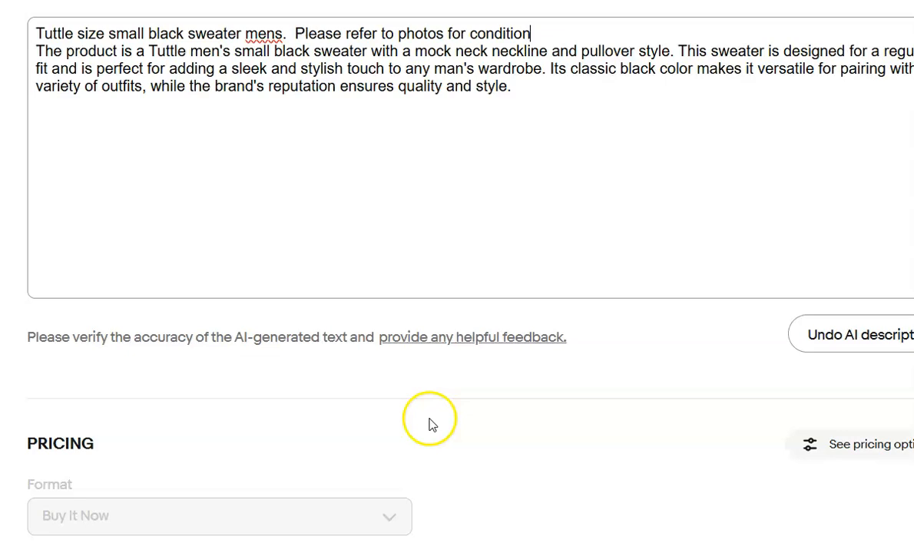
pyautogui.scroll(-4, 429, 418)
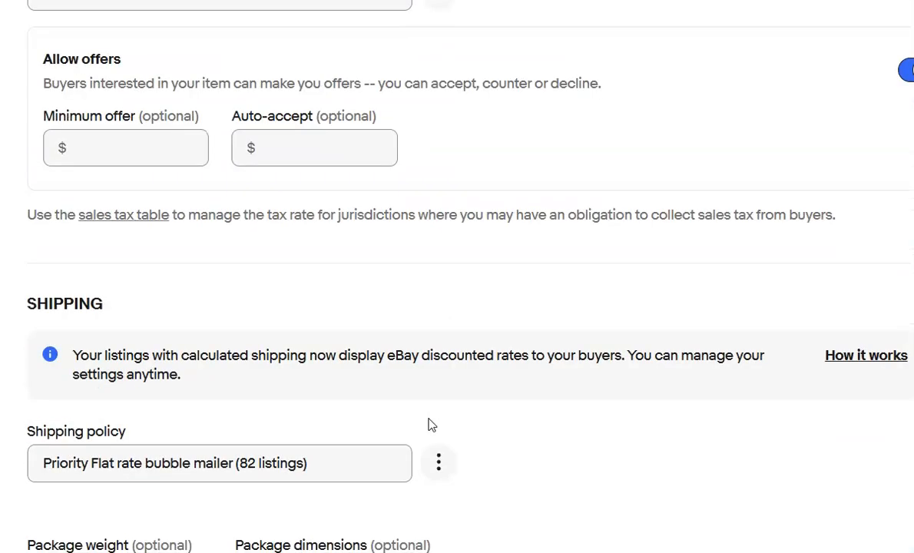
pyautogui.click(315, 369)
pyautogui.click(259, 408)
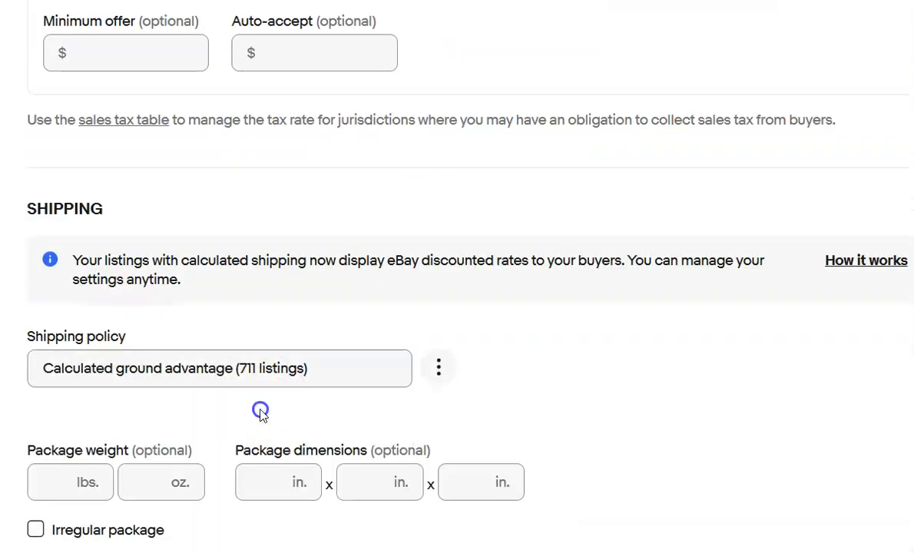
# Set the sweater's package weight to 1 lb and the package dimensions to 13 x 9 x 3 in.
pyautogui.click(43, 485)
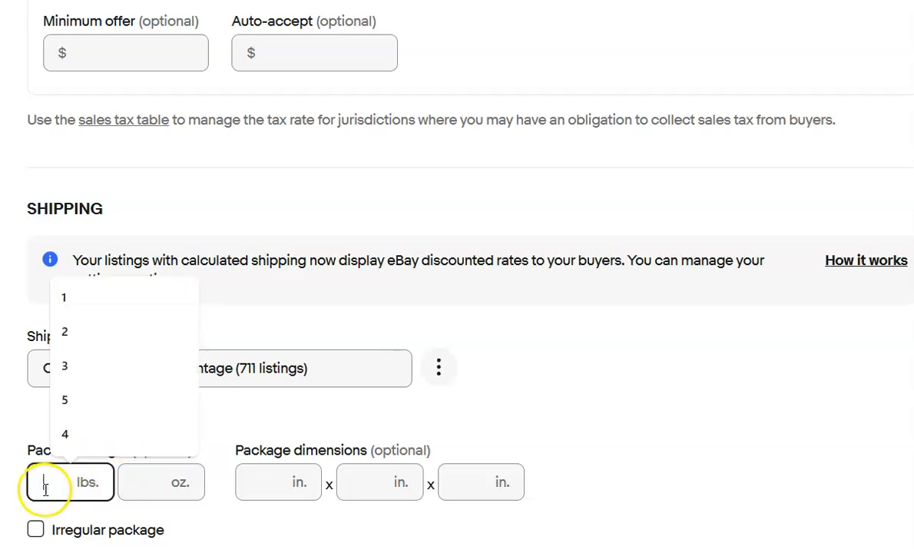
pyautogui.write('1')
pyautogui.press('Tab')
pyautogui.write('13')
pyautogui.press('Tab')
pyautogui.write('9')
pyautogui.press('Tab')
pyautogui.write('3')
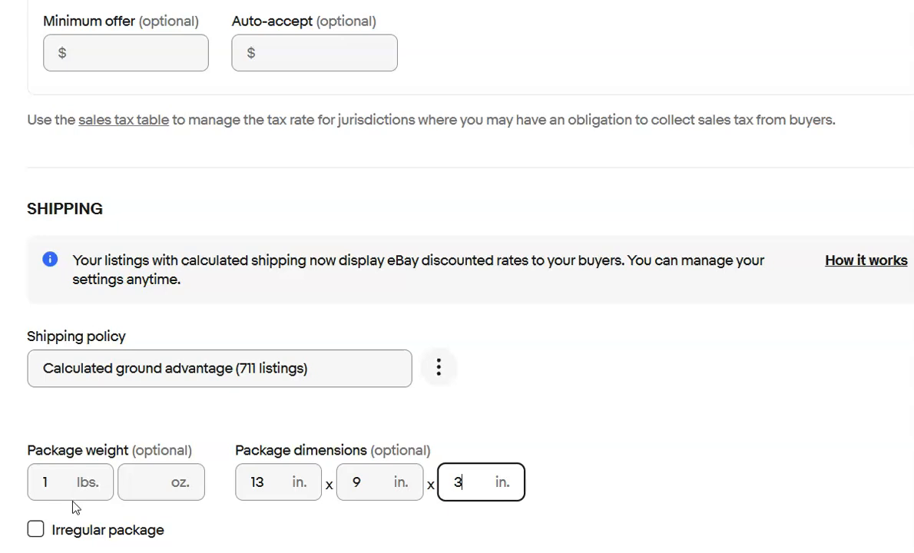
pyautogui.press('Tab')
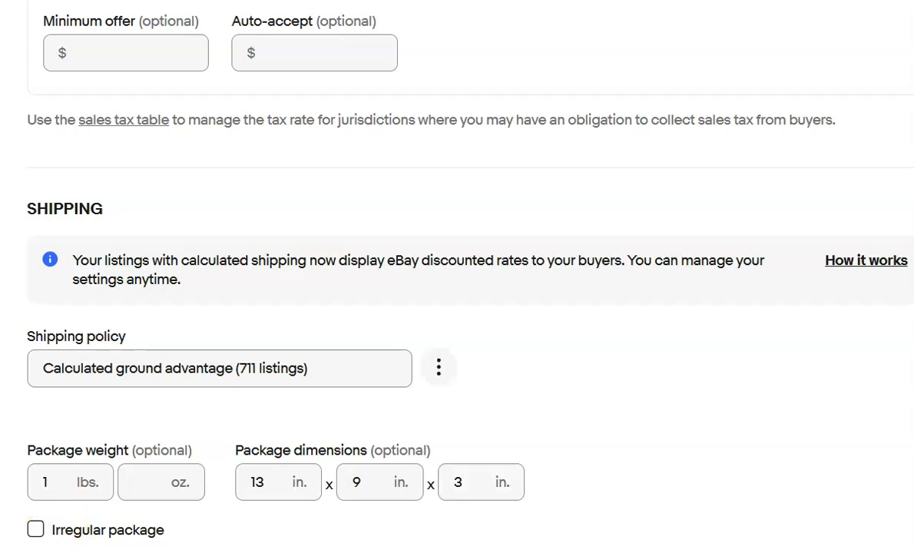